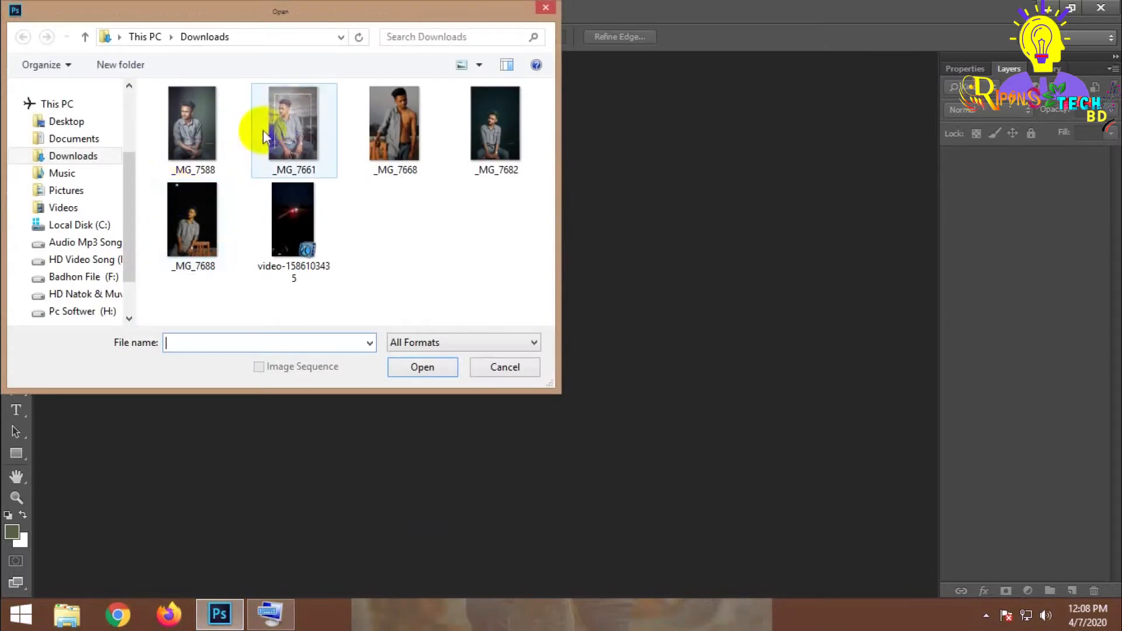
# Open the photo _MG_7668 from Downloads, dock its floating window as a tab and activate the Move tool
pyautogui.click(415, 151)
pyautogui.doubleClick(415, 151)
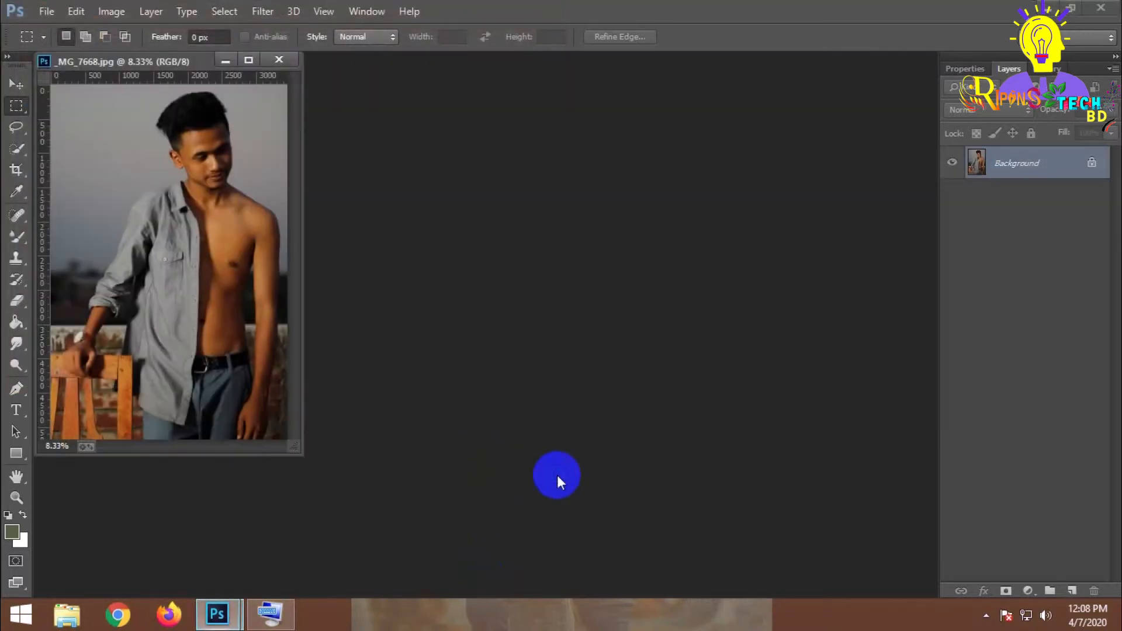
pyautogui.moveTo(187, 63); pyautogui.dragTo(411, 70)
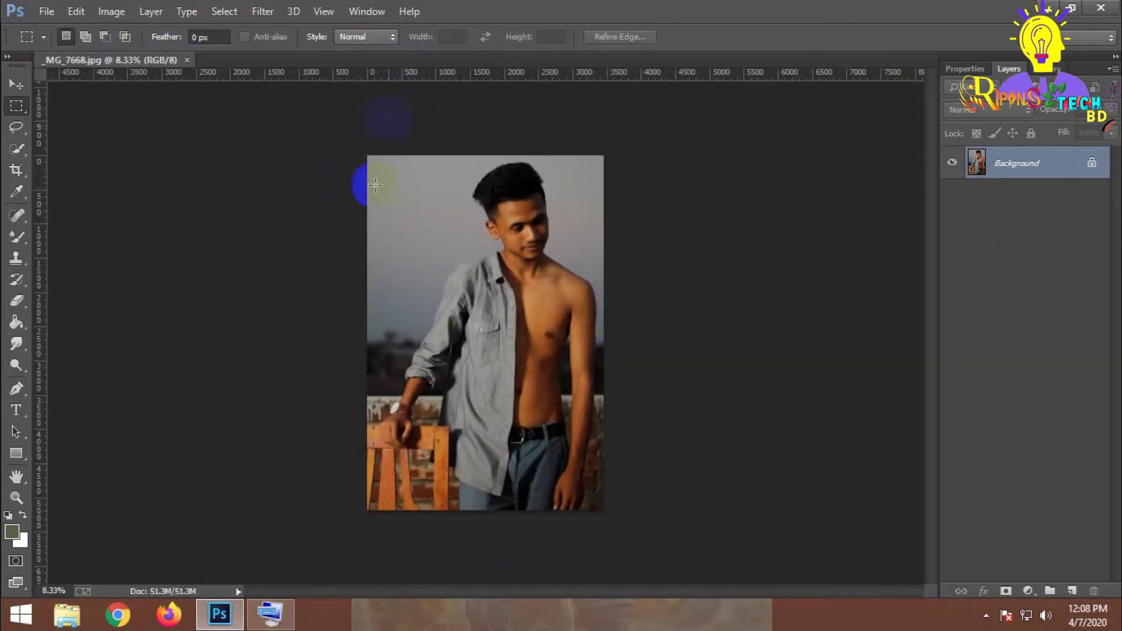
pyautogui.click(16, 85)
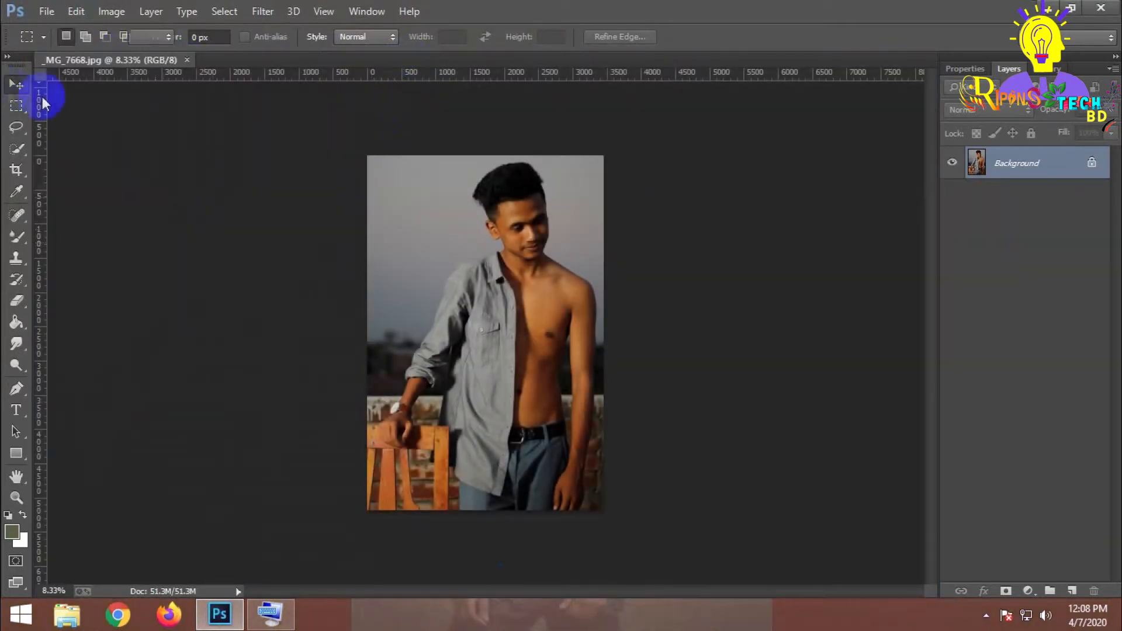
# In the Camera Raw Filter, set Clarity to +28, Vibrance to +26 and Saturation to +29
pyautogui.click(263, 11)
pyautogui.click(333, 104)
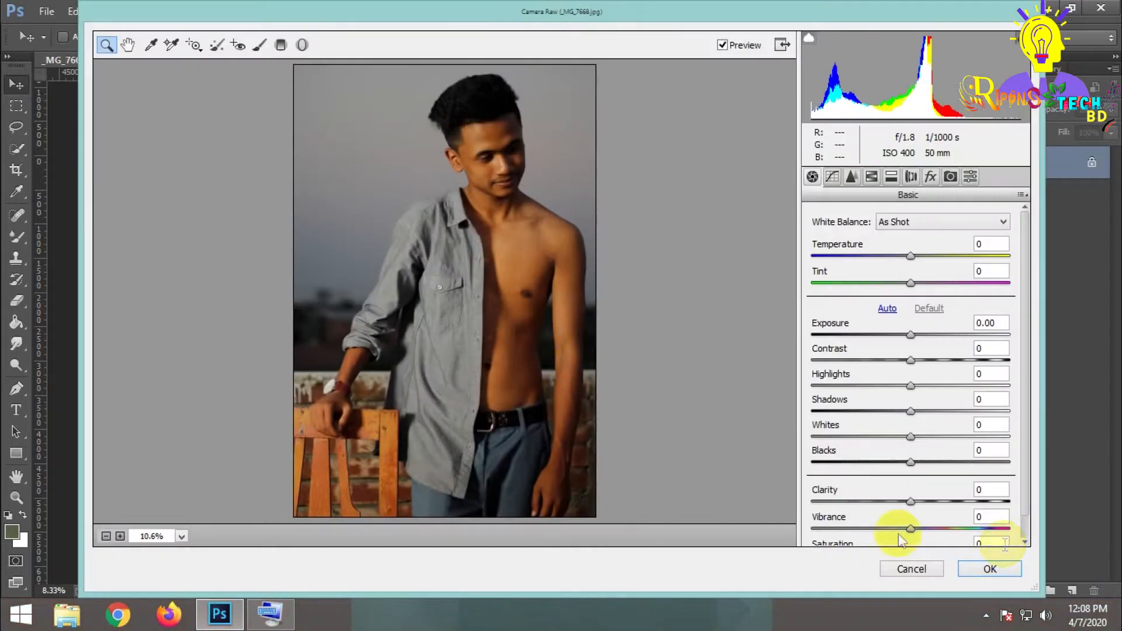
pyautogui.scroll(-1, 923, 503)
pyautogui.click(936, 477)
pyautogui.click(935, 504)
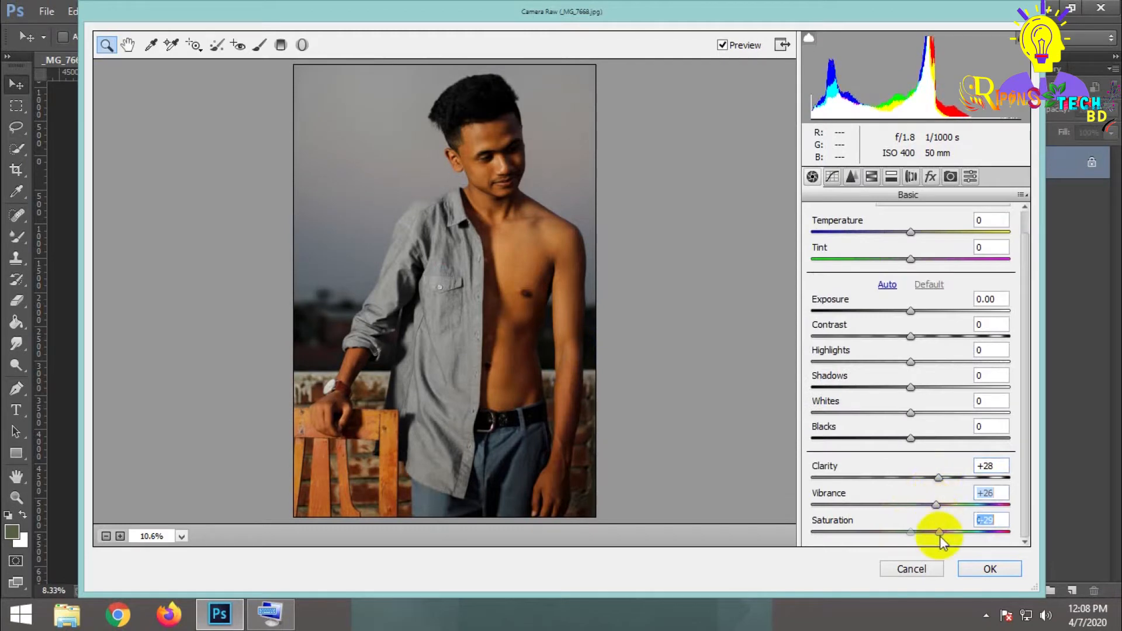
pyautogui.click(939, 532)
# Adjust the tones in Camera Raw: Blacks -40, Whites -42, Shadows +100 and Highlights -23
pyautogui.moveTo(910, 438); pyautogui.dragTo(1018, 385)
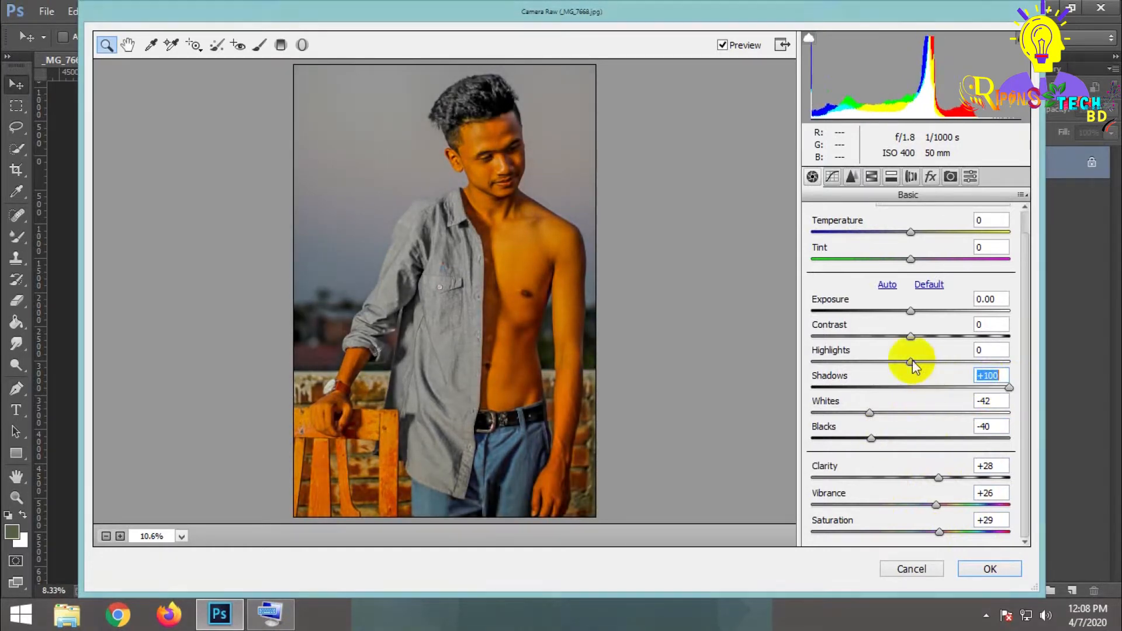
pyautogui.moveTo(911, 363); pyautogui.dragTo(884, 364)
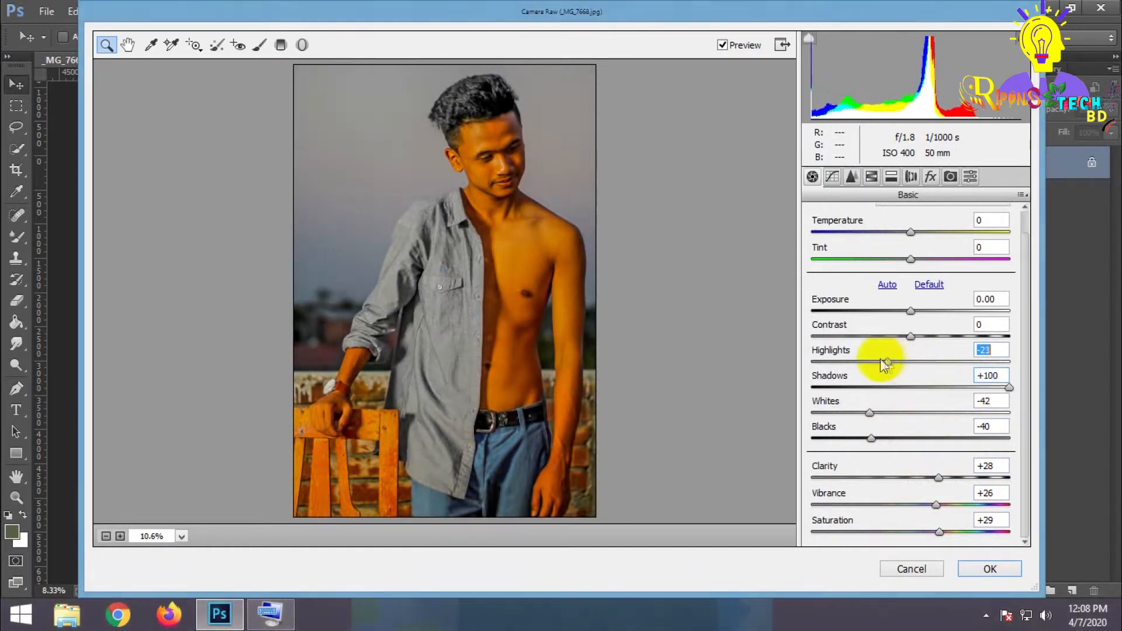
# In the HSL saturation adjustments, set Reds to +11 and Oranges to -44, with Yellows and Greens reset to 0
pyautogui.click(872, 177)
pyautogui.moveTo(916, 319); pyautogui.dragTo(940, 314)
pyautogui.click(904, 241)
pyautogui.click(858, 240)
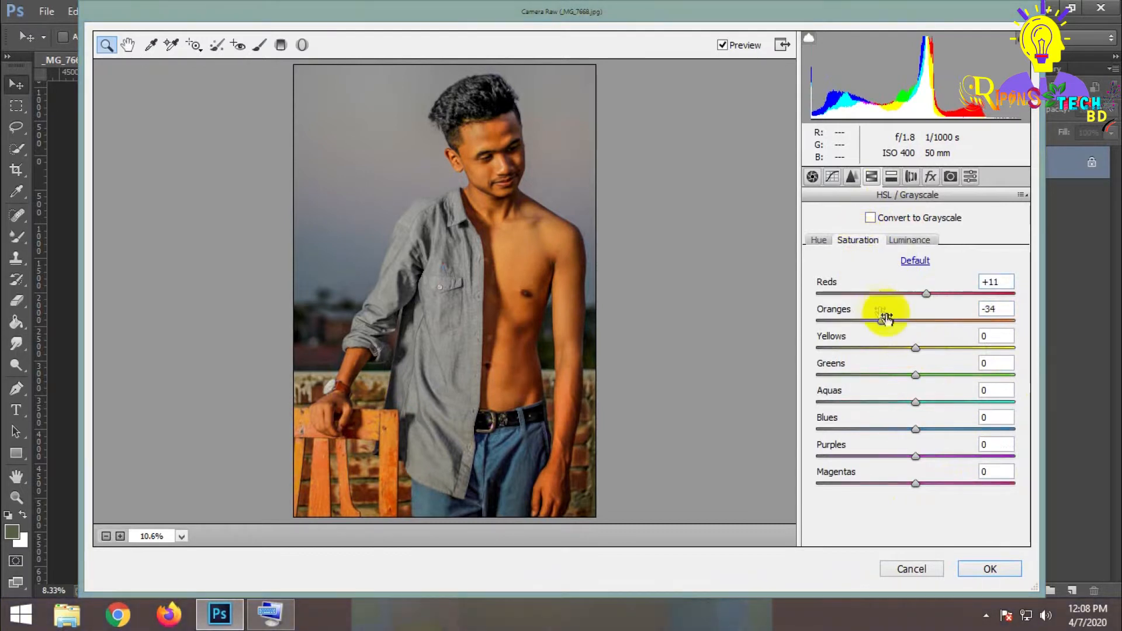
pyautogui.moveTo(915, 349); pyautogui.dragTo(876, 322)
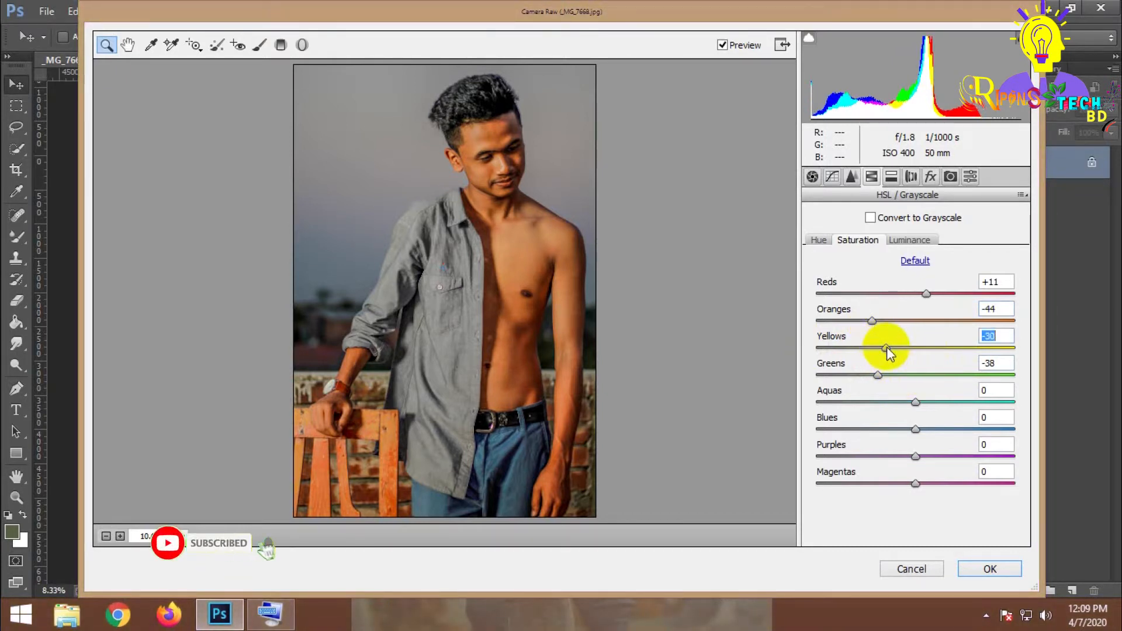
pyautogui.doubleClick(886, 349)
pyautogui.doubleClick(878, 375)
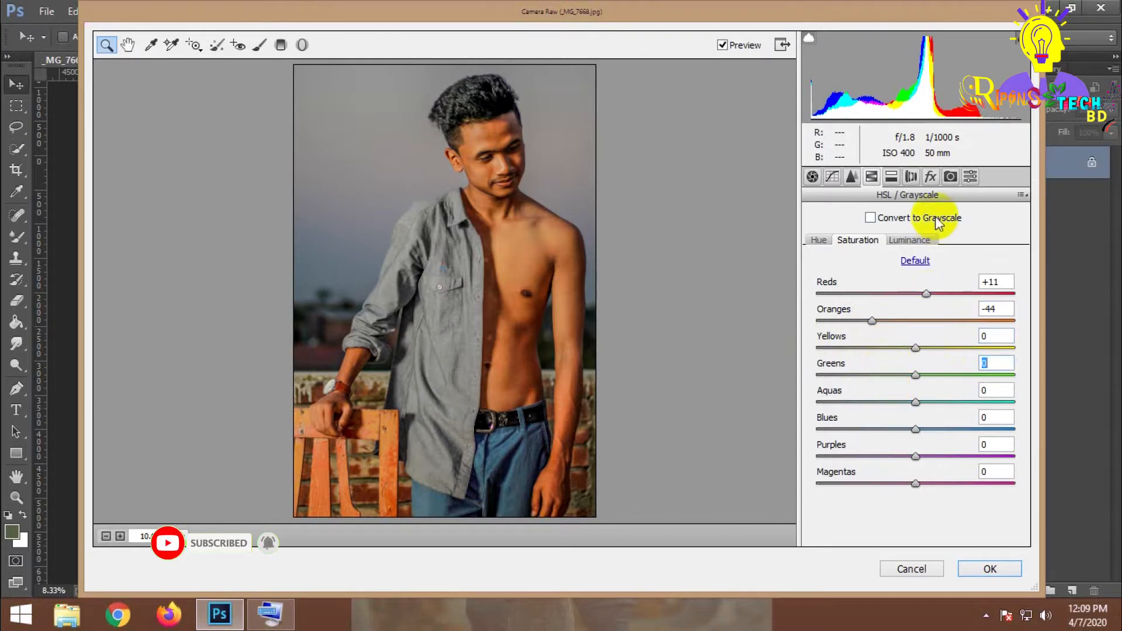
# Set the sharpening amount to 86 and add a post-crop vignette with Amount -14, Midpoint 43, Roundness +14 and Feather 100
pyautogui.click(852, 176)
pyautogui.moveTo(864, 243); pyautogui.dragTo(916, 247)
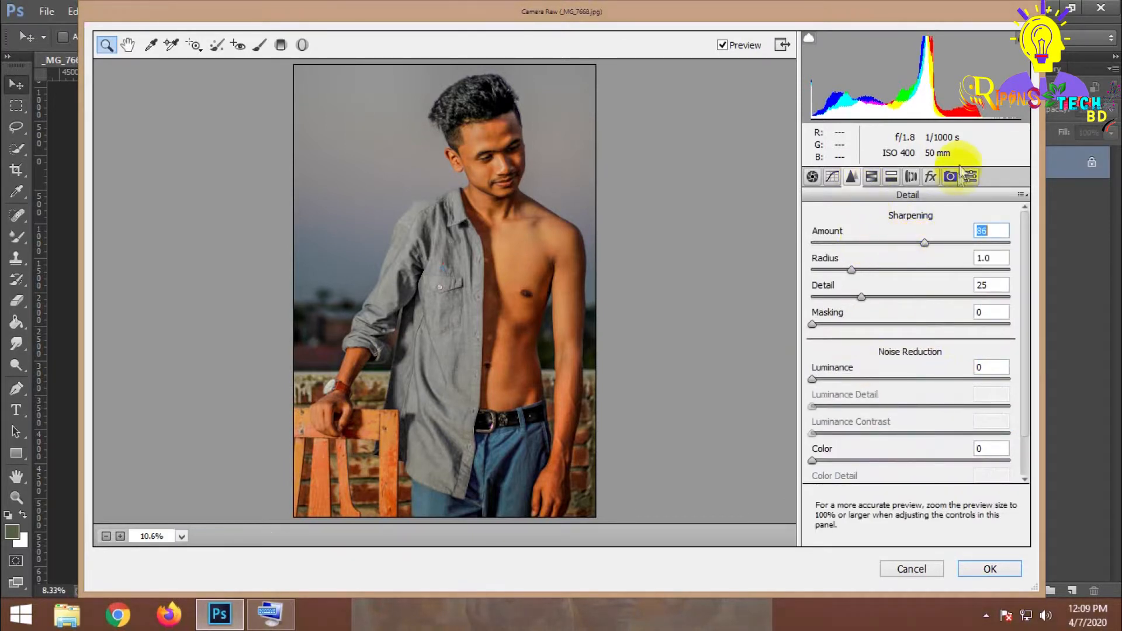
pyautogui.click(931, 177)
pyautogui.moveTo(914, 390); pyautogui.dragTo(1031, 466)
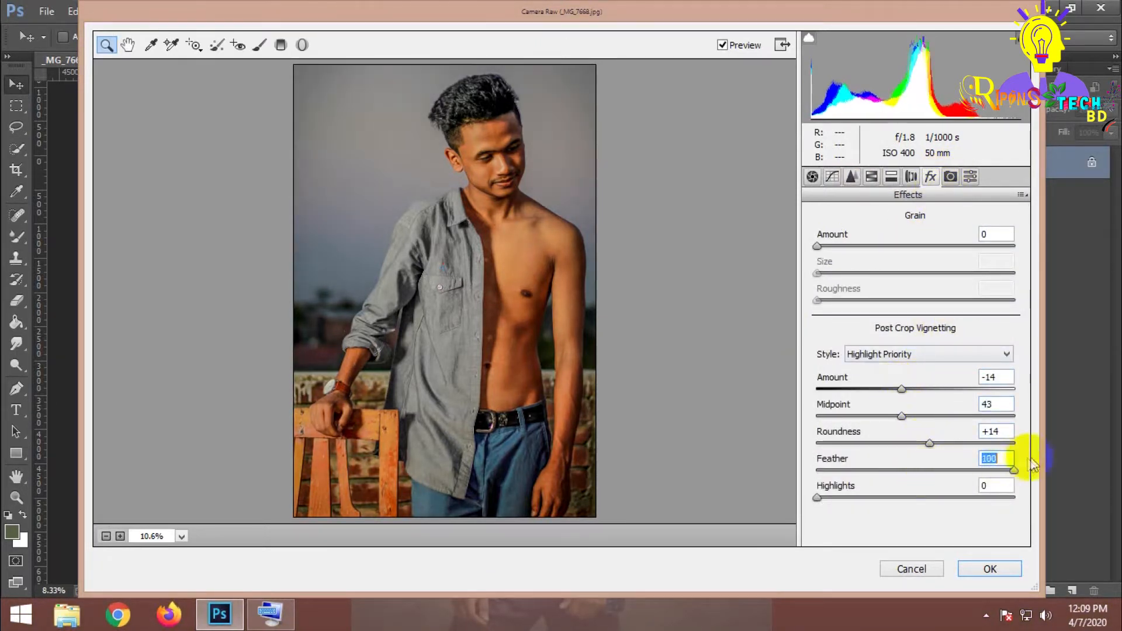
# Lower the sharpening amount slightly and apply the Camera Raw adjustments to the photo
pyautogui.click(852, 176)
pyautogui.moveTo(925, 242); pyautogui.dragTo(901, 242)
pyautogui.click(996, 566)
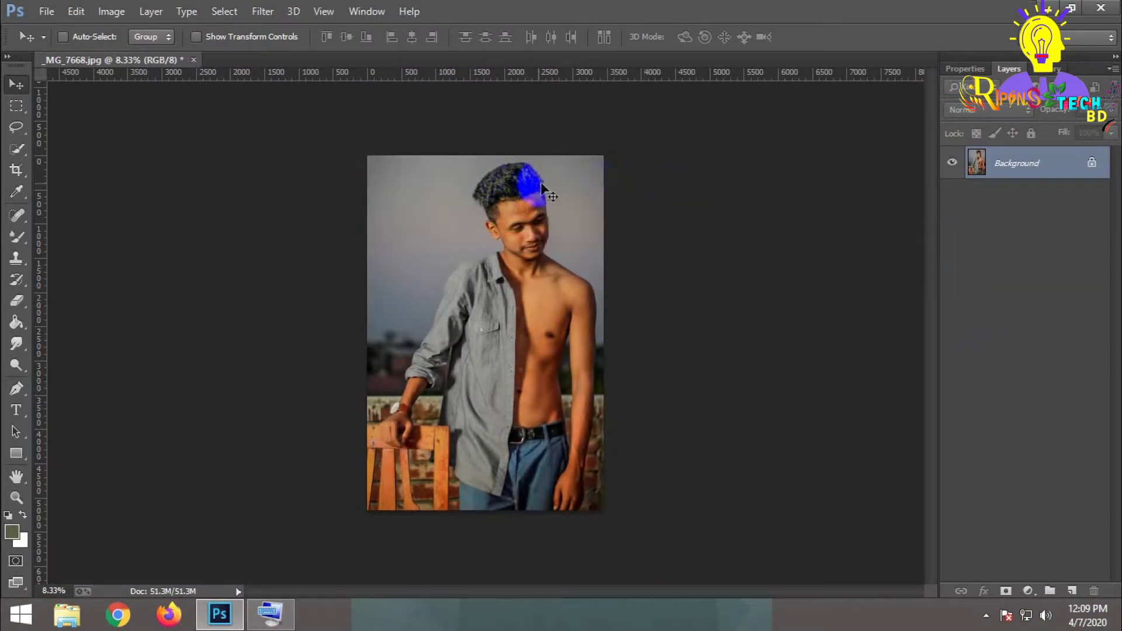
# Duplicate the Background layer twice to get two copies above the original
pyautogui.scroll(8, 529, 187)
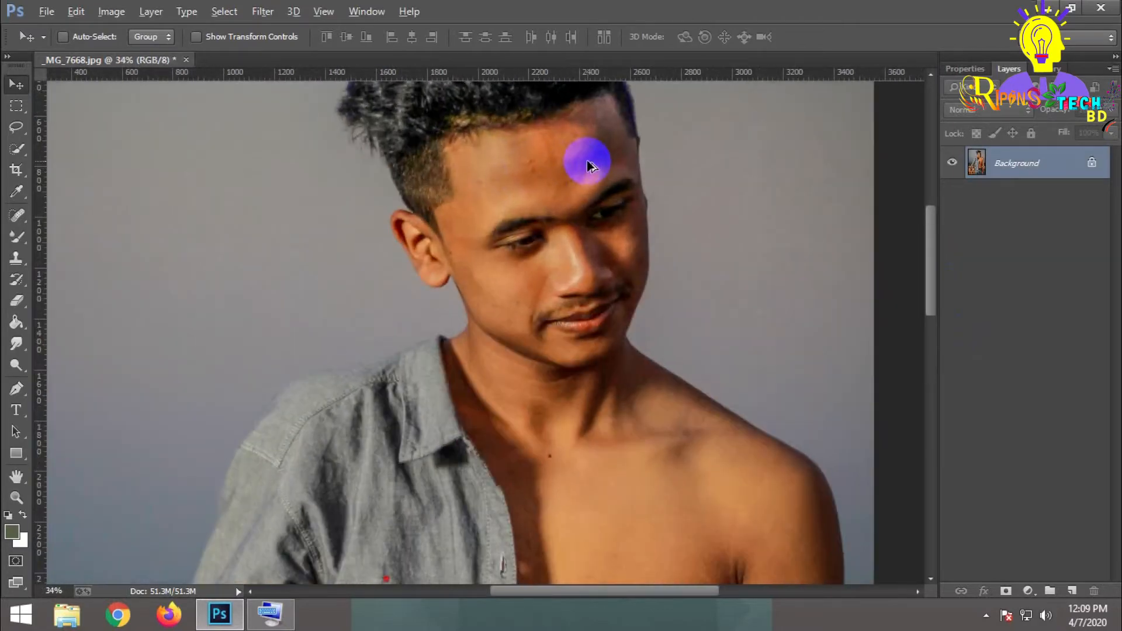
pyautogui.scroll(4, 579, 185)
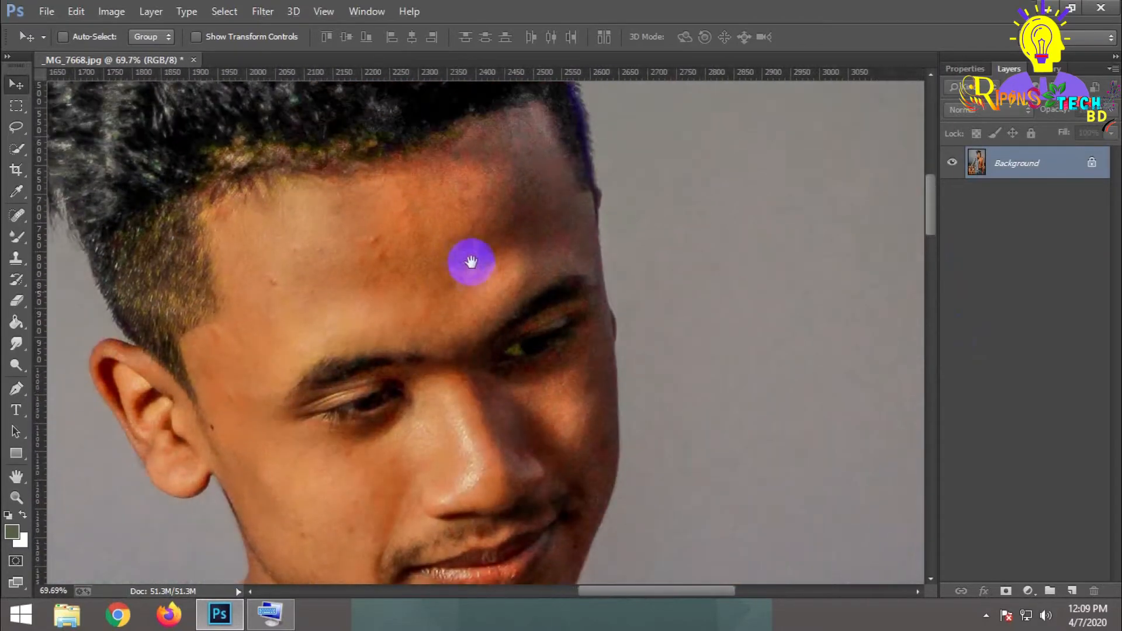
pyautogui.scroll(-4, 465, 263)
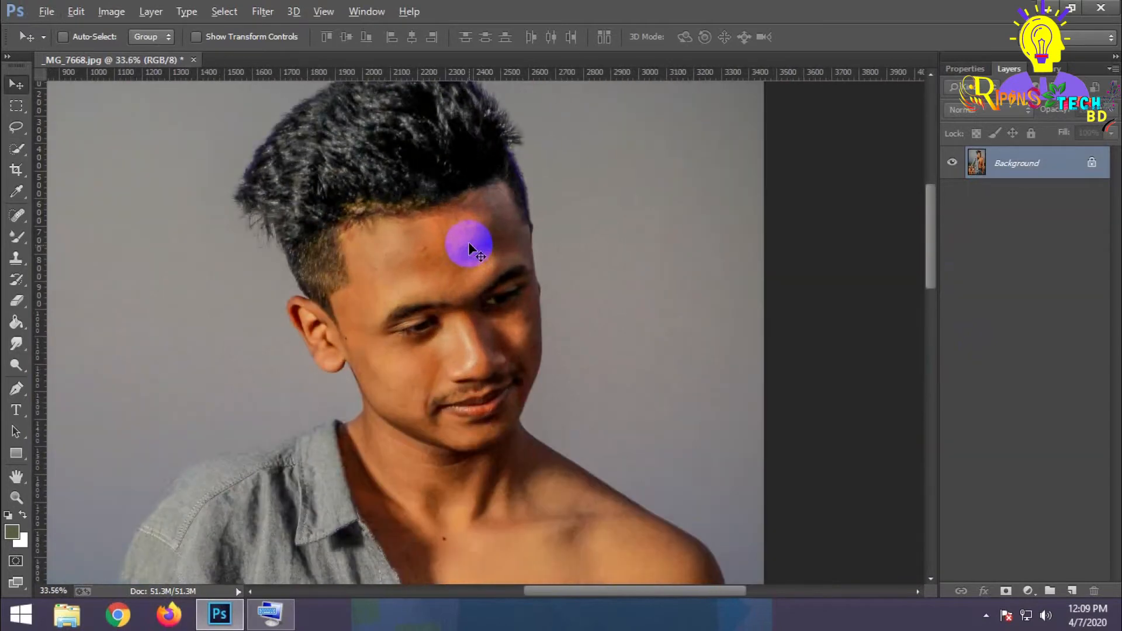
pyautogui.moveTo(1053, 321); pyautogui.dragTo(1072, 591)
pyautogui.moveTo(1040, 169); pyautogui.dragTo(1072, 591)
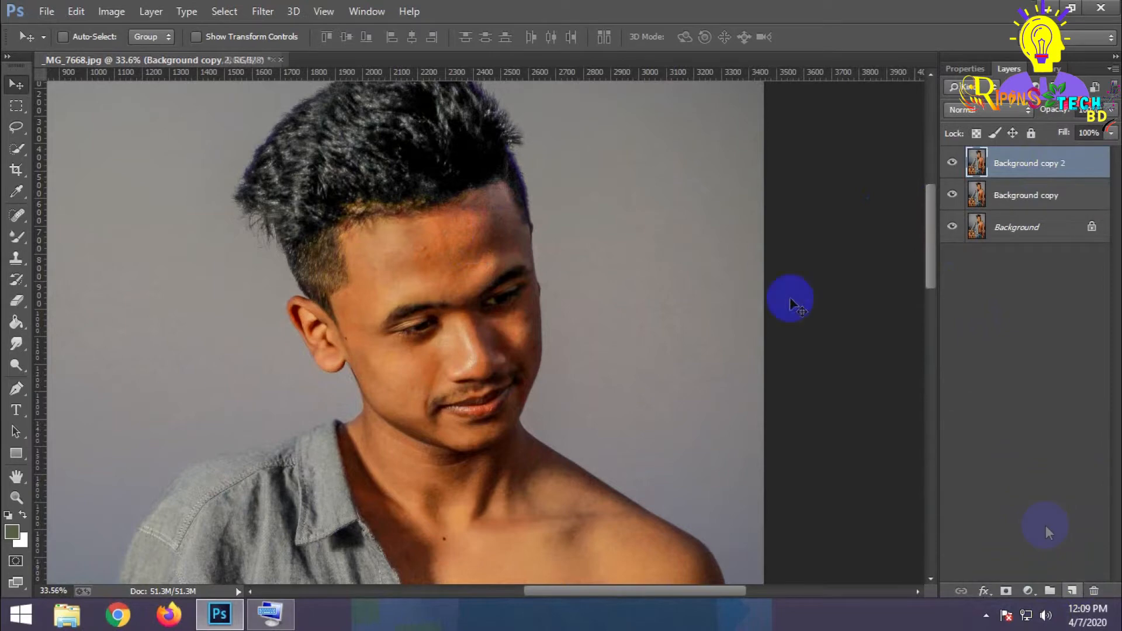
pyautogui.click(272, 14)
pyautogui.moveTo(324, 209)
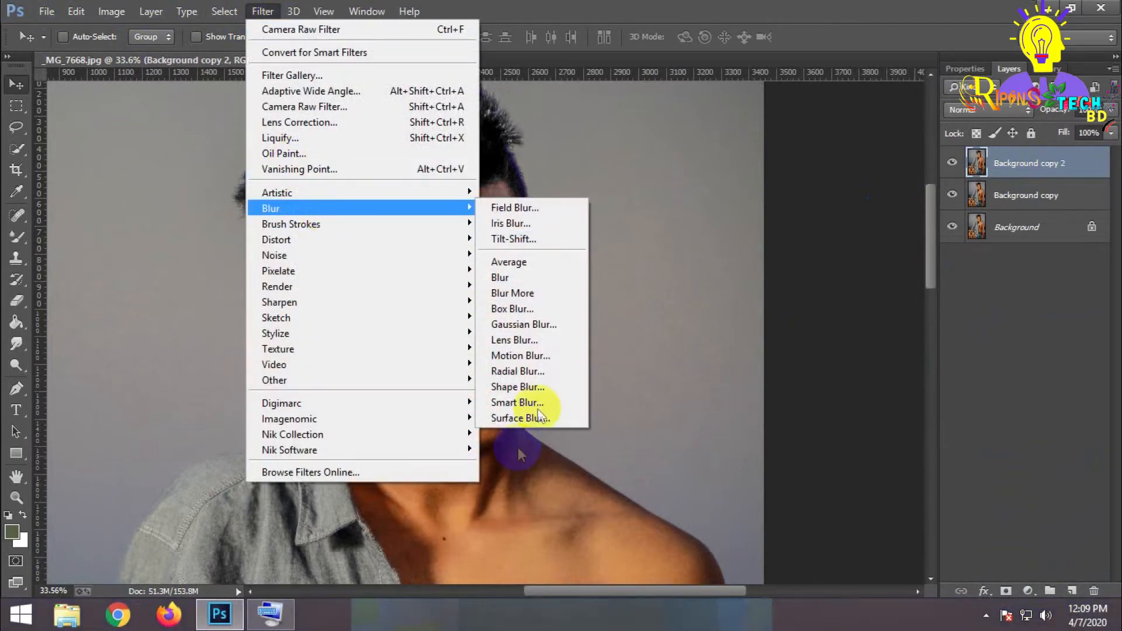
pyautogui.click(534, 416)
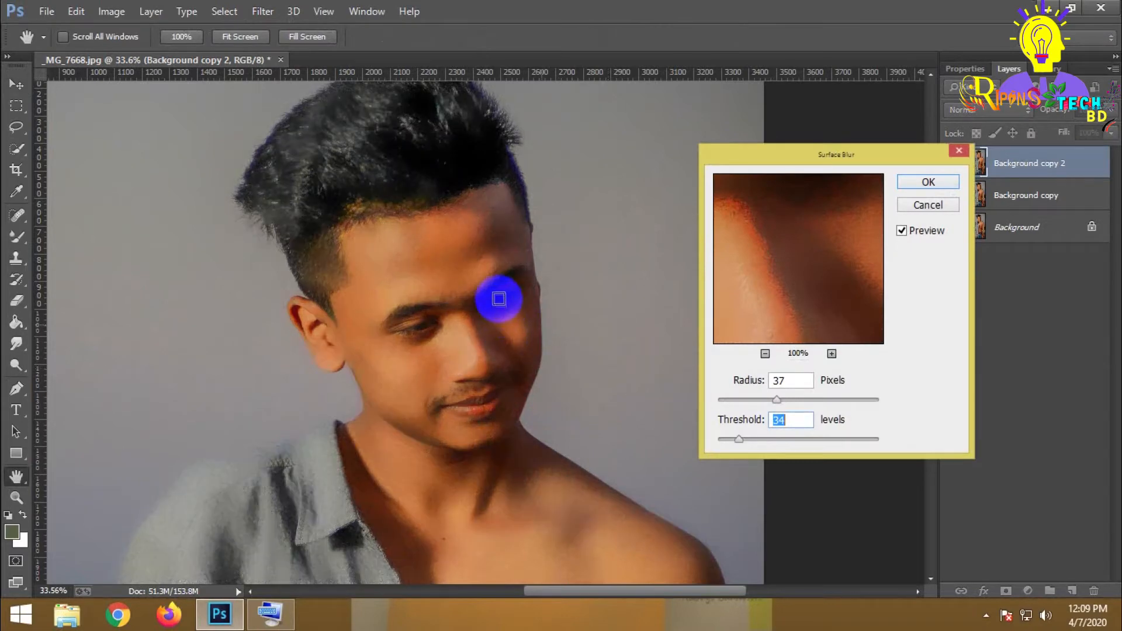
pyautogui.moveTo(486, 287); pyautogui.dragTo(442, 362)
pyautogui.moveTo(770, 402); pyautogui.dragTo(802, 398)
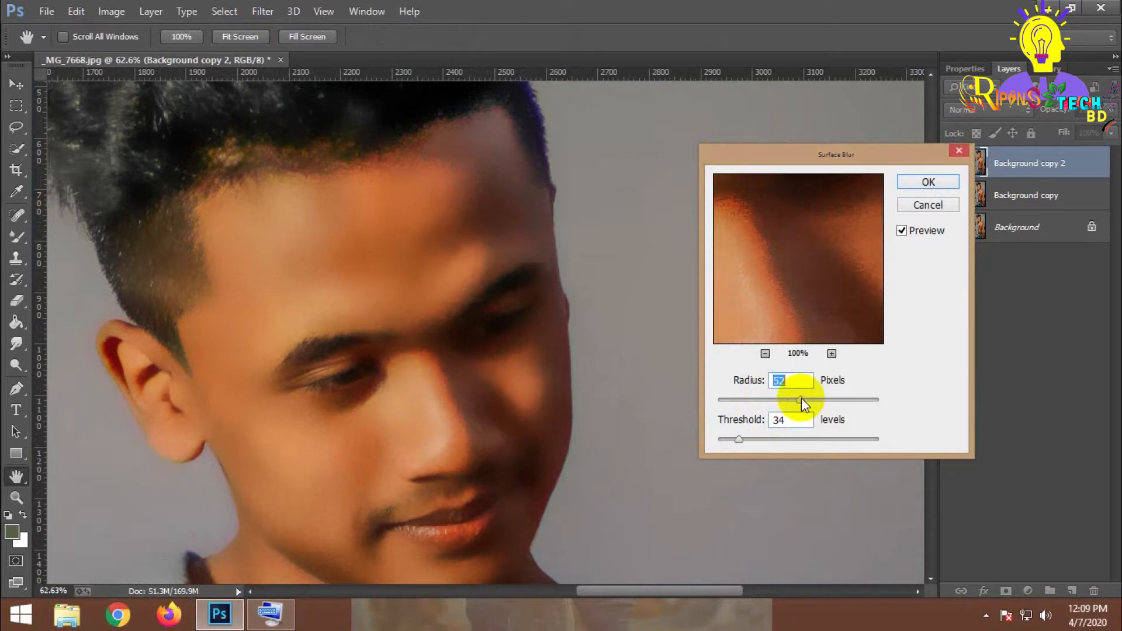
pyautogui.moveTo(799, 399); pyautogui.dragTo(797, 400)
pyautogui.moveTo(755, 444); pyautogui.dragTo(769, 446)
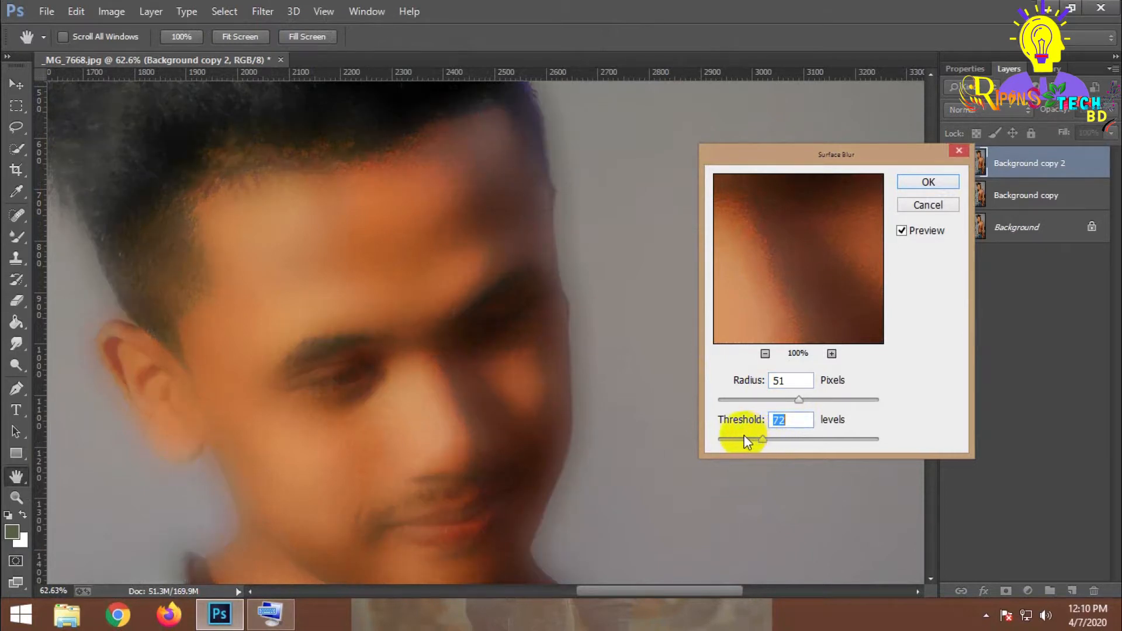
pyautogui.moveTo(742, 438); pyautogui.dragTo(734, 438)
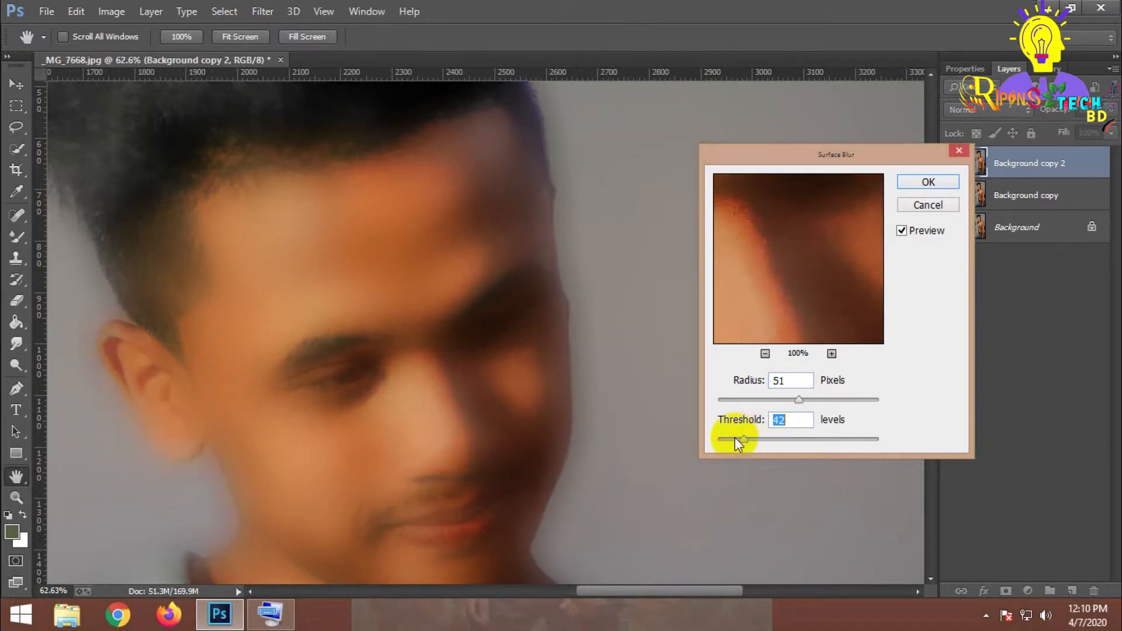
pyautogui.click(754, 400)
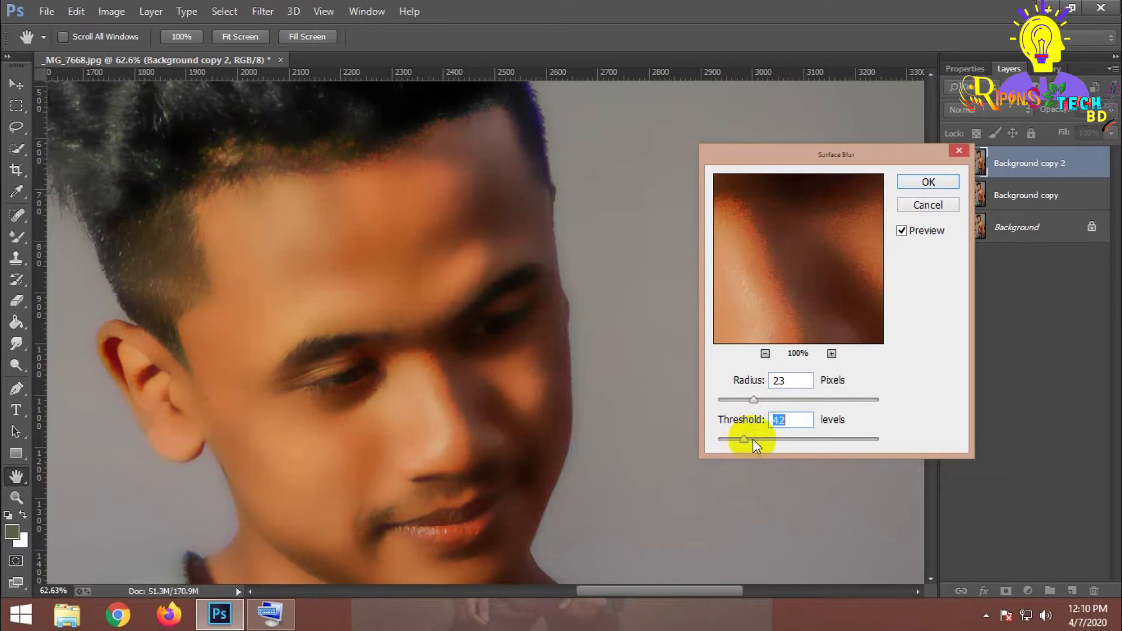
pyautogui.moveTo(762, 440); pyautogui.dragTo(763, 440)
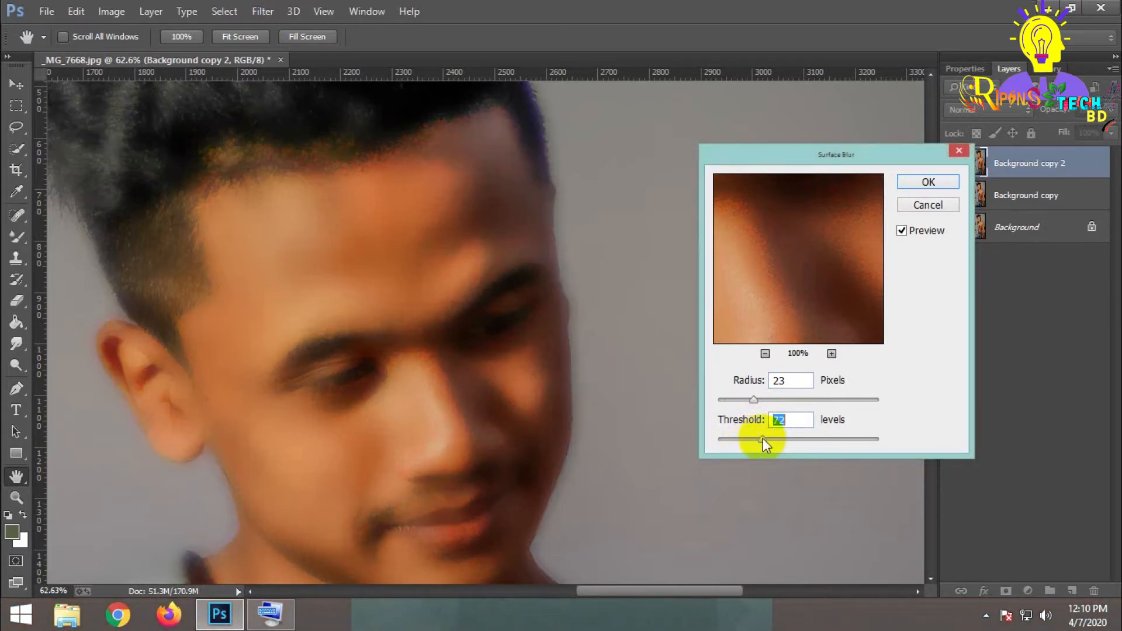
pyautogui.click(917, 186)
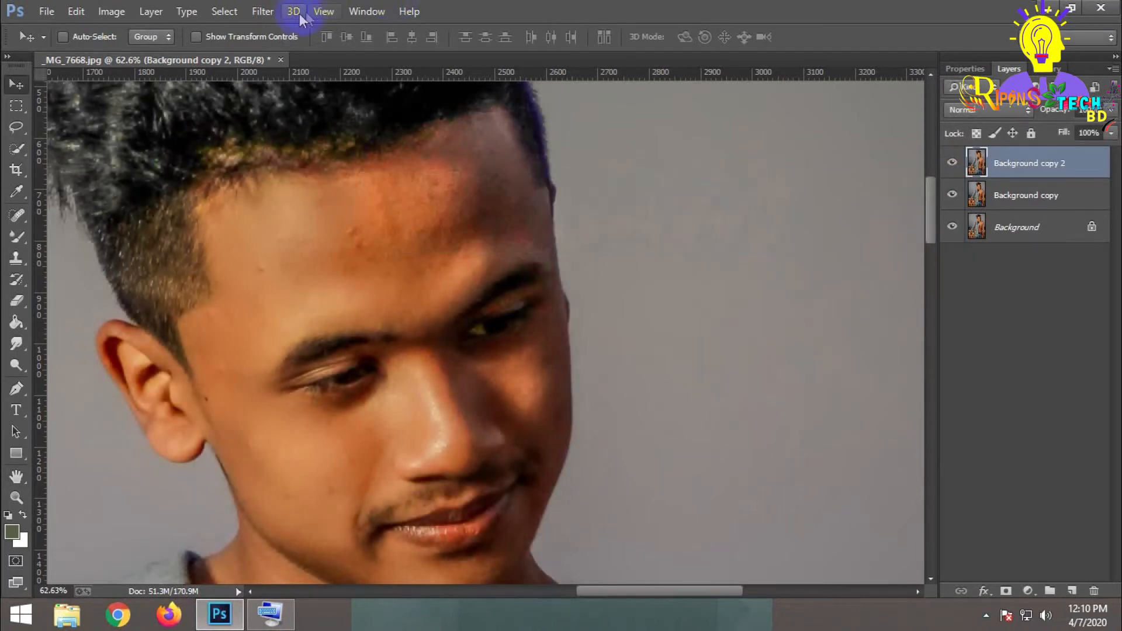
# Apply a Surface Blur with a 41-pixel radius and a threshold of 56 levels to the Background copy 2 layer
pyautogui.click(262, 12)
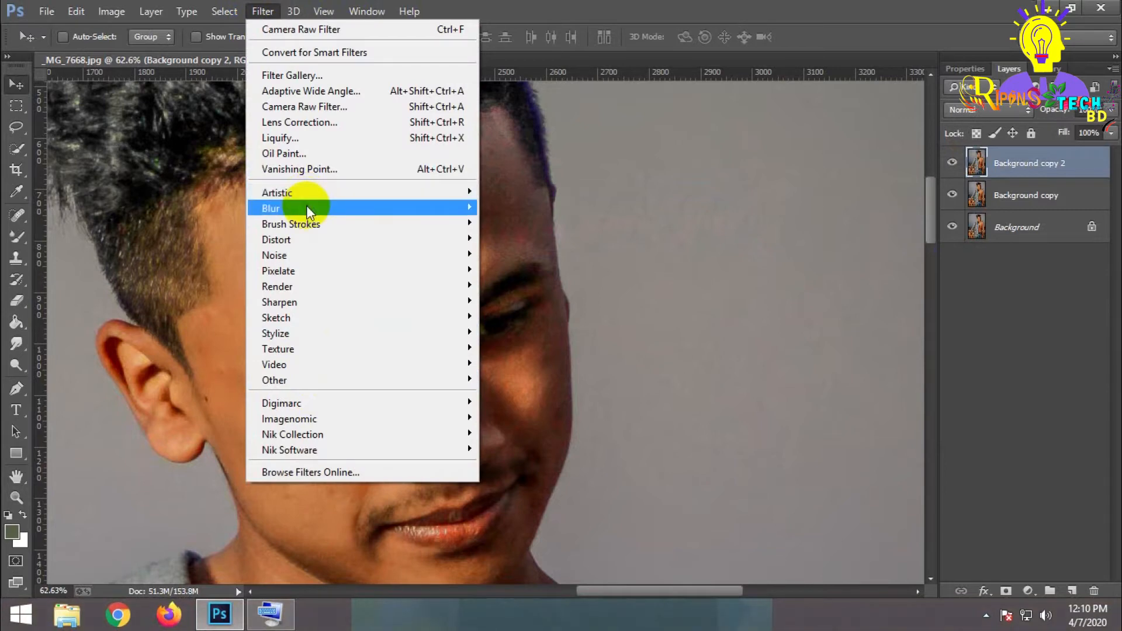
pyautogui.moveTo(308, 209)
pyautogui.click(531, 419)
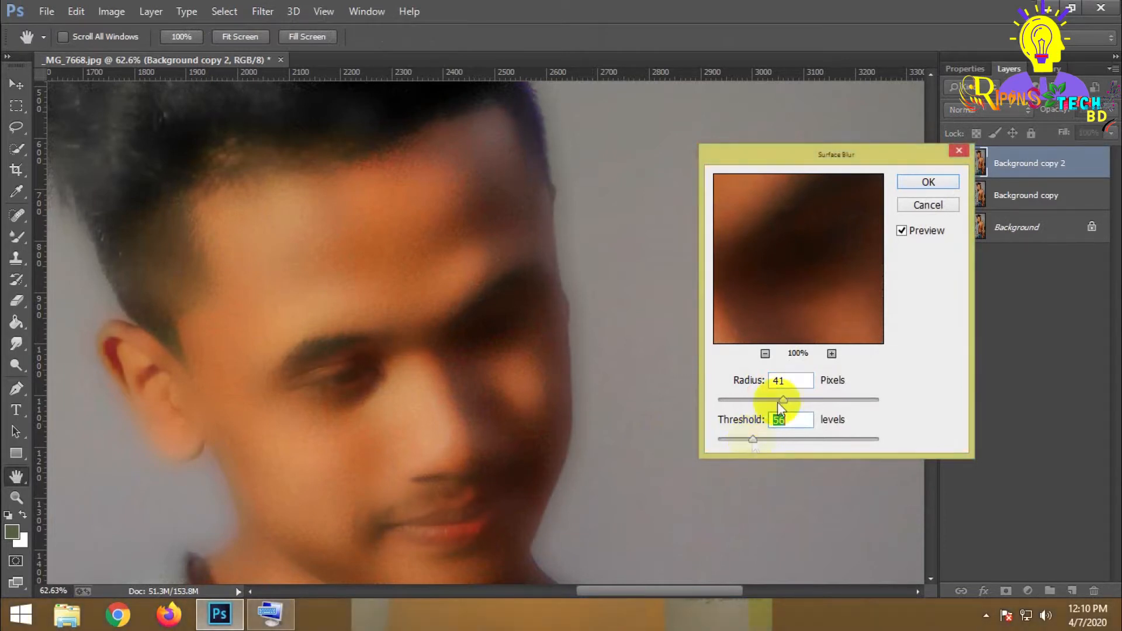
pyautogui.click(928, 182)
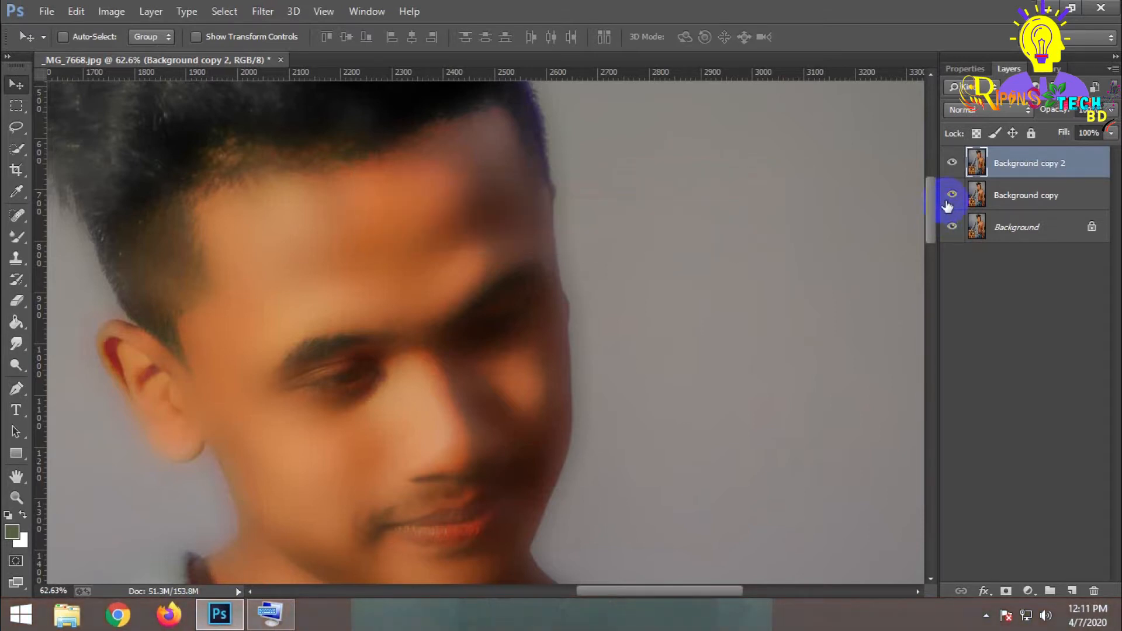
# Move the Background copy layer above the blurred layer and set its blend mode to Vivid Light
pyautogui.moveTo(1026, 178); pyautogui.dragTo(1030, 212)
pyautogui.click(970, 109)
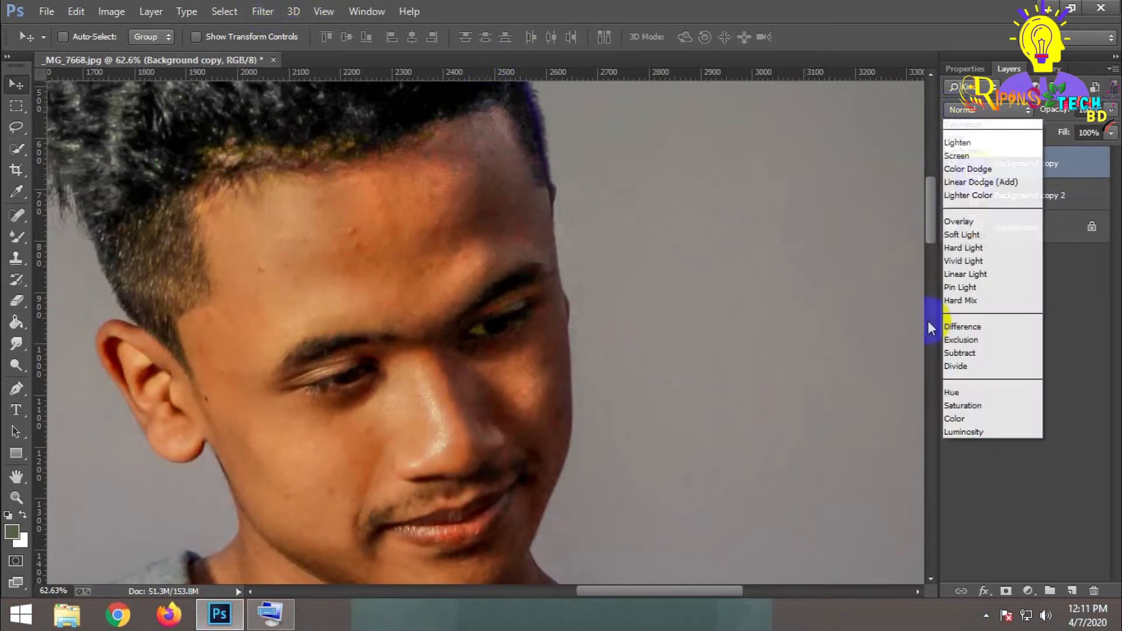
pyautogui.click(964, 363)
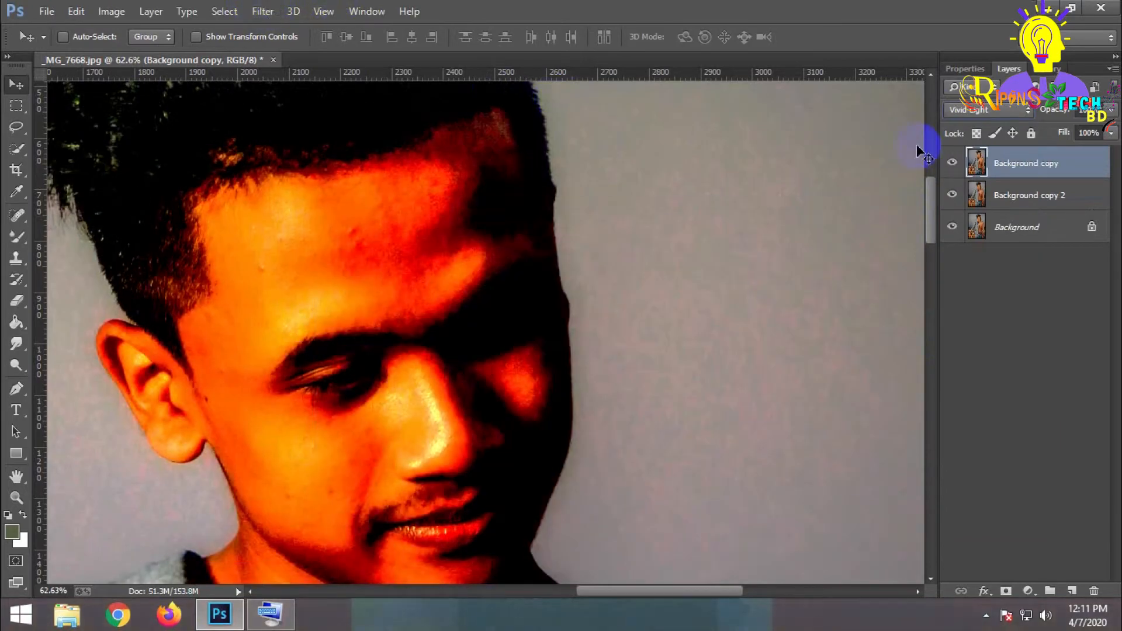
# Invert the Background copy layer and apply a High Pass filter with a 1.4-pixel radius to it
pyautogui.hotkey('ctrl', 'i')
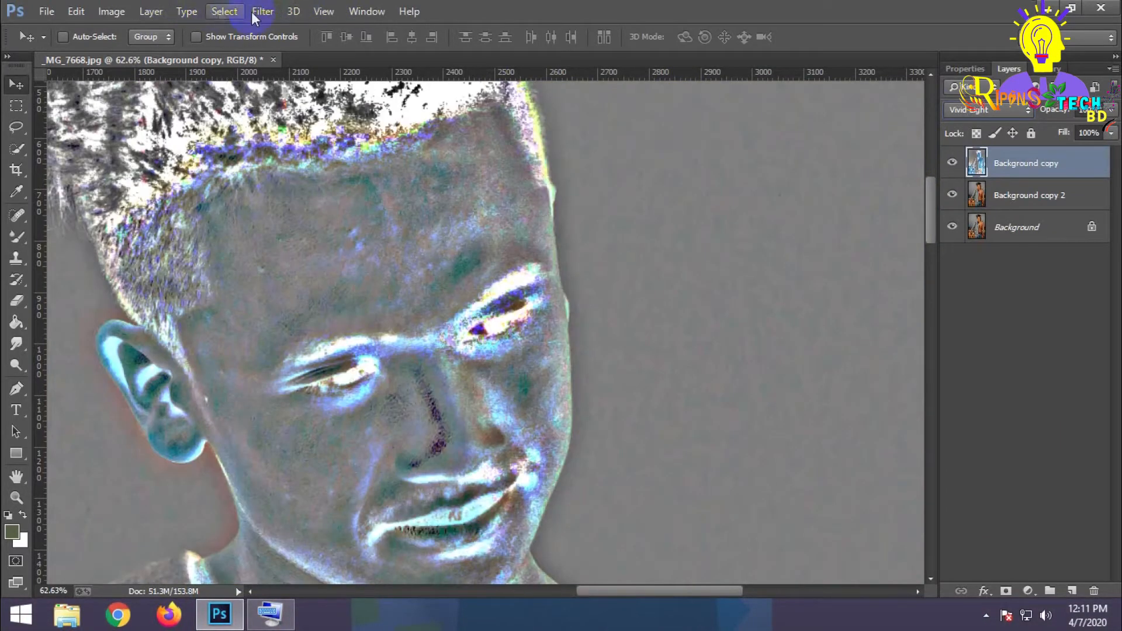
pyautogui.click(252, 12)
pyautogui.moveTo(328, 380)
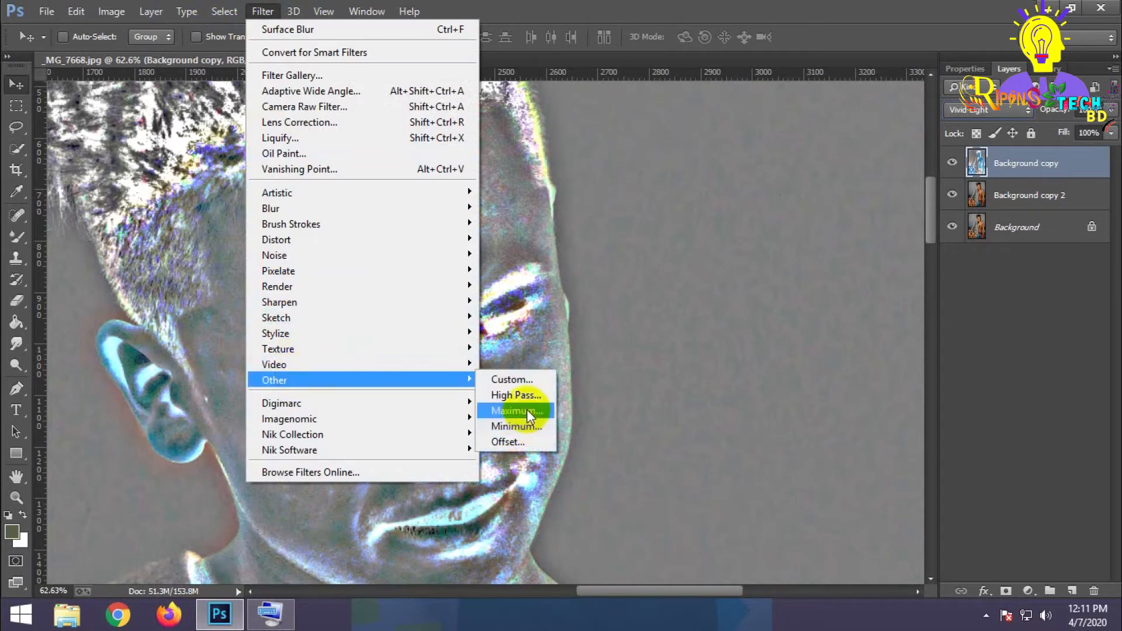
pyautogui.click(516, 395)
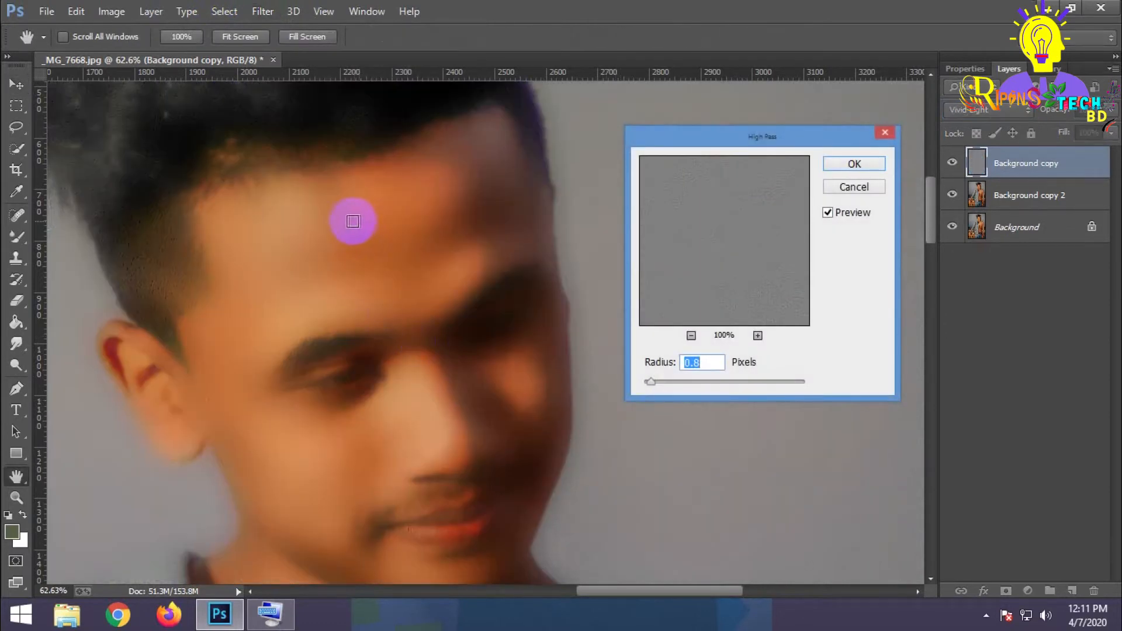
pyautogui.moveTo(340, 225); pyautogui.dragTo(380, 289)
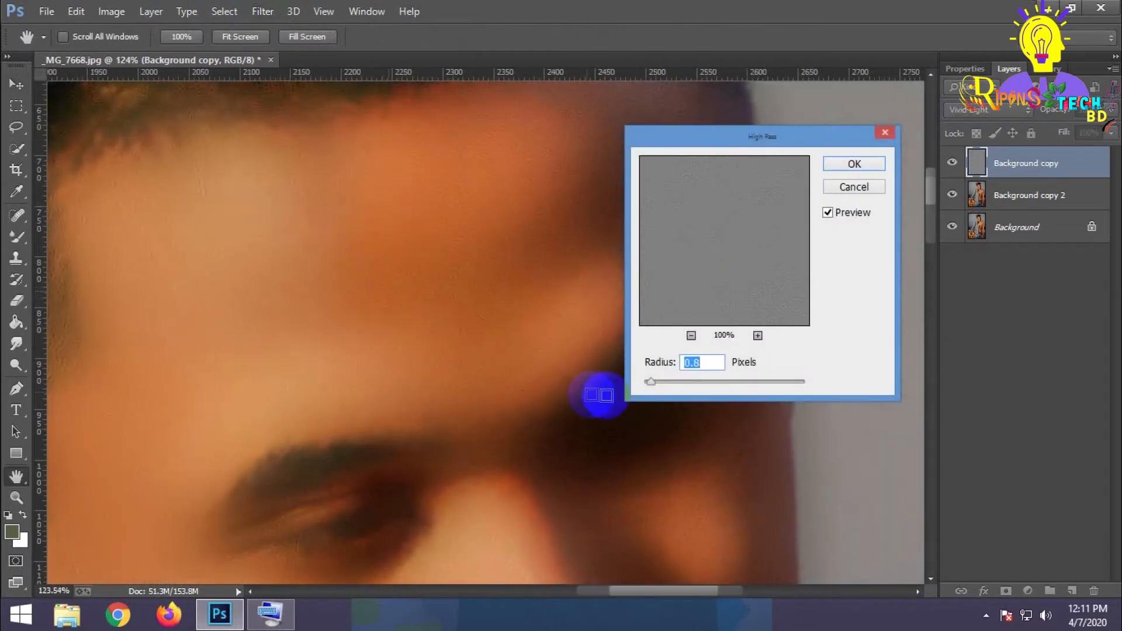
pyautogui.click(658, 383)
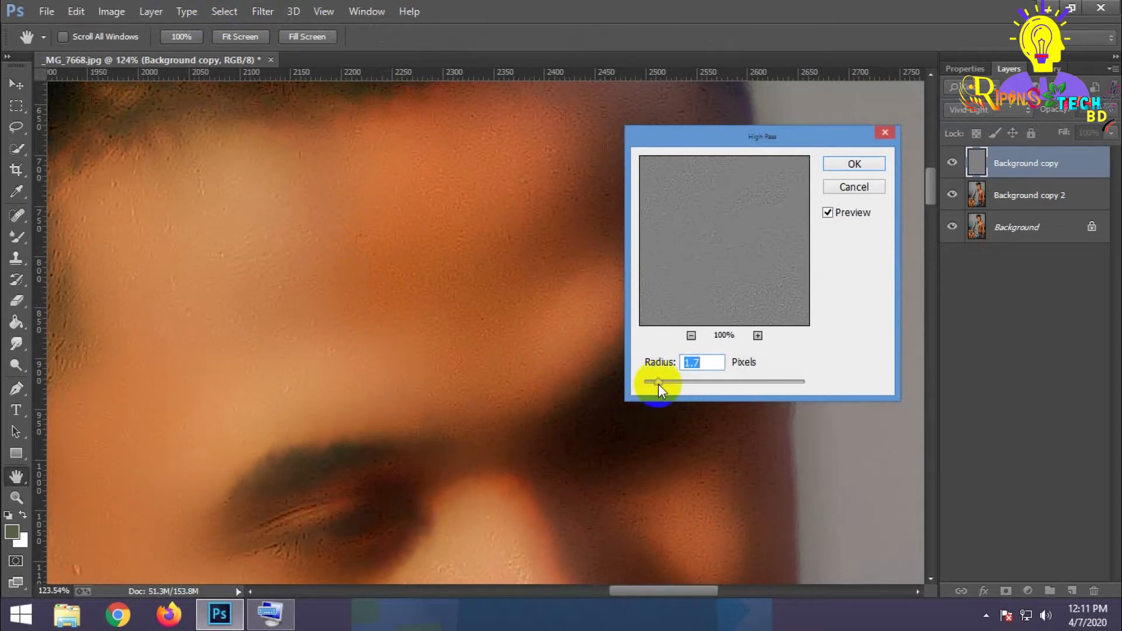
pyautogui.moveTo(658, 382); pyautogui.dragTo(656, 381)
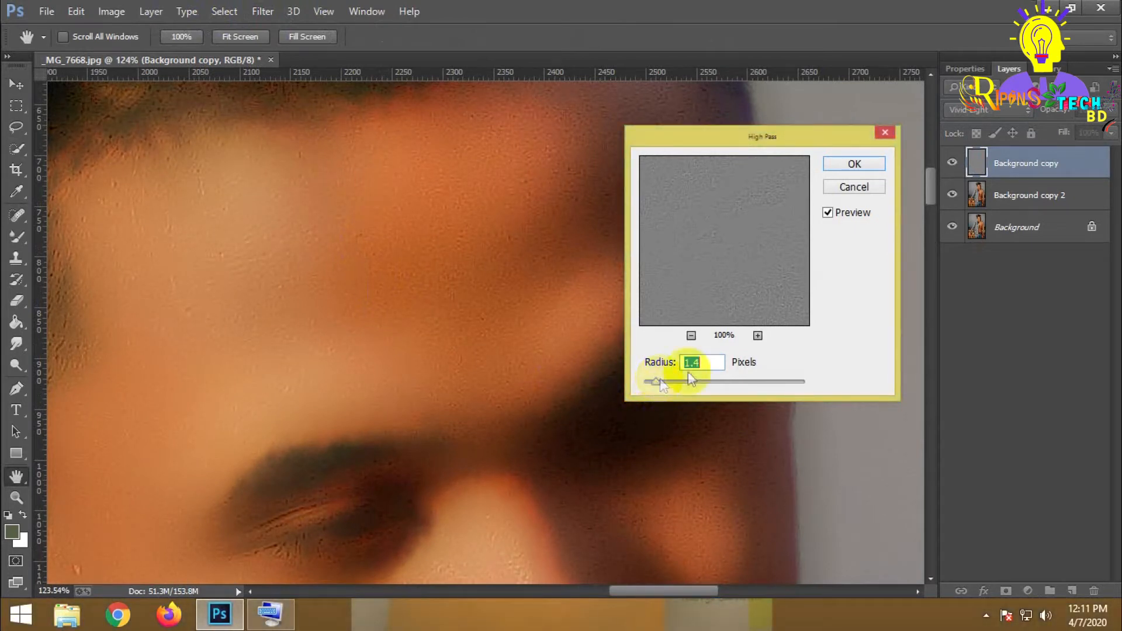
pyautogui.click(853, 164)
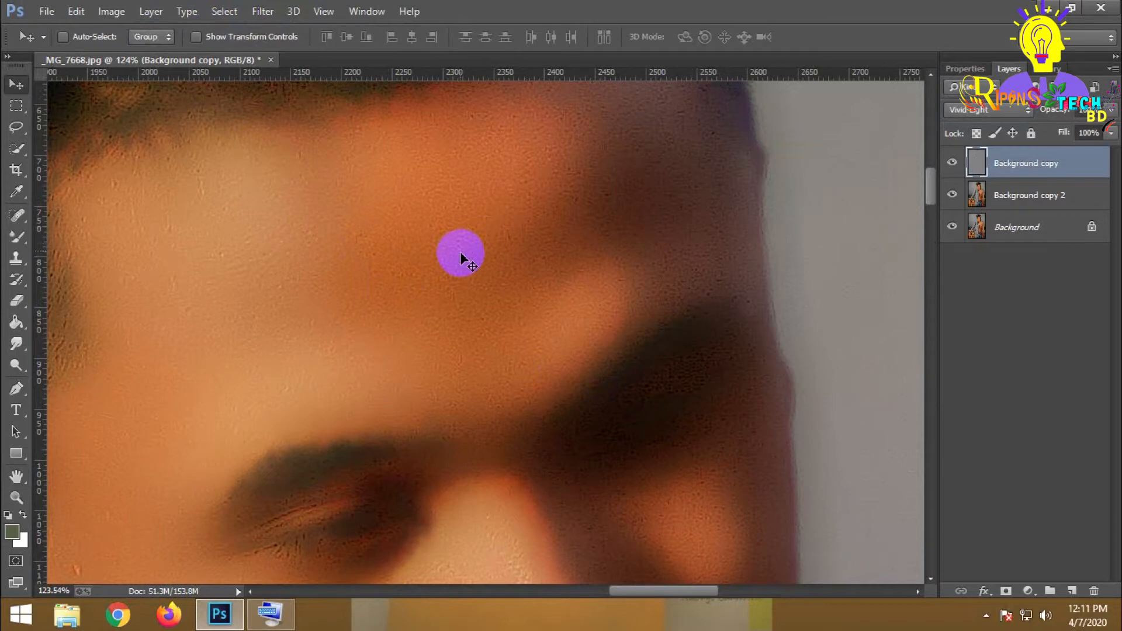
# Group the Background copy and Background copy 2 layers and add a black layer mask to the group
pyautogui.scroll(-3, 461, 252)
pyautogui.scroll(-2, 462, 253)
pyautogui.scroll(3, 473, 251)
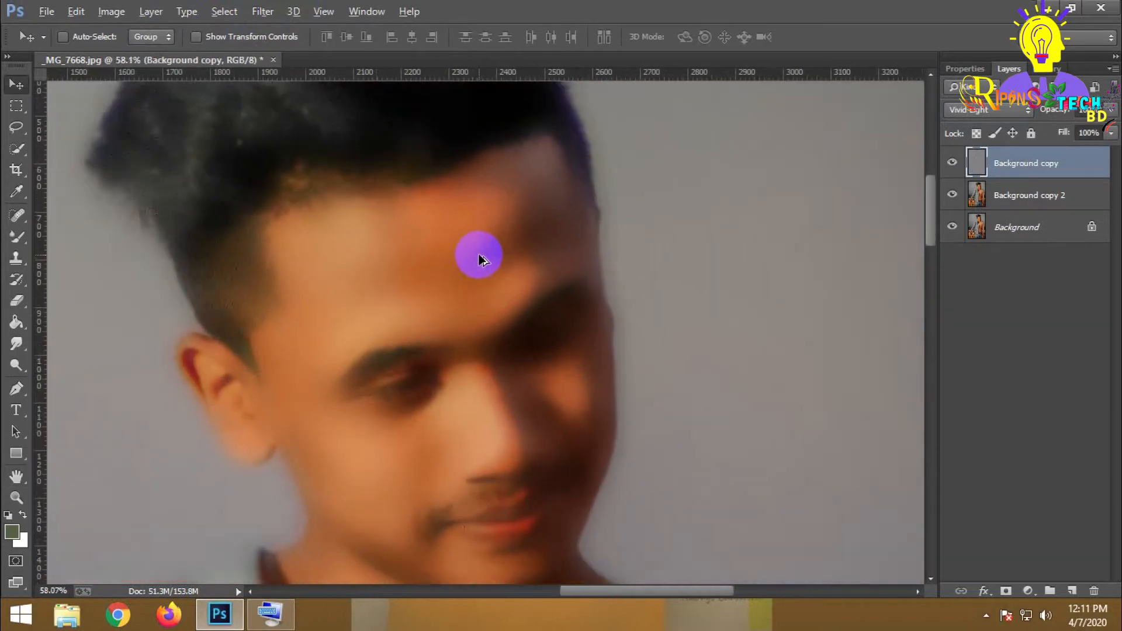
pyautogui.scroll(1, 480, 257)
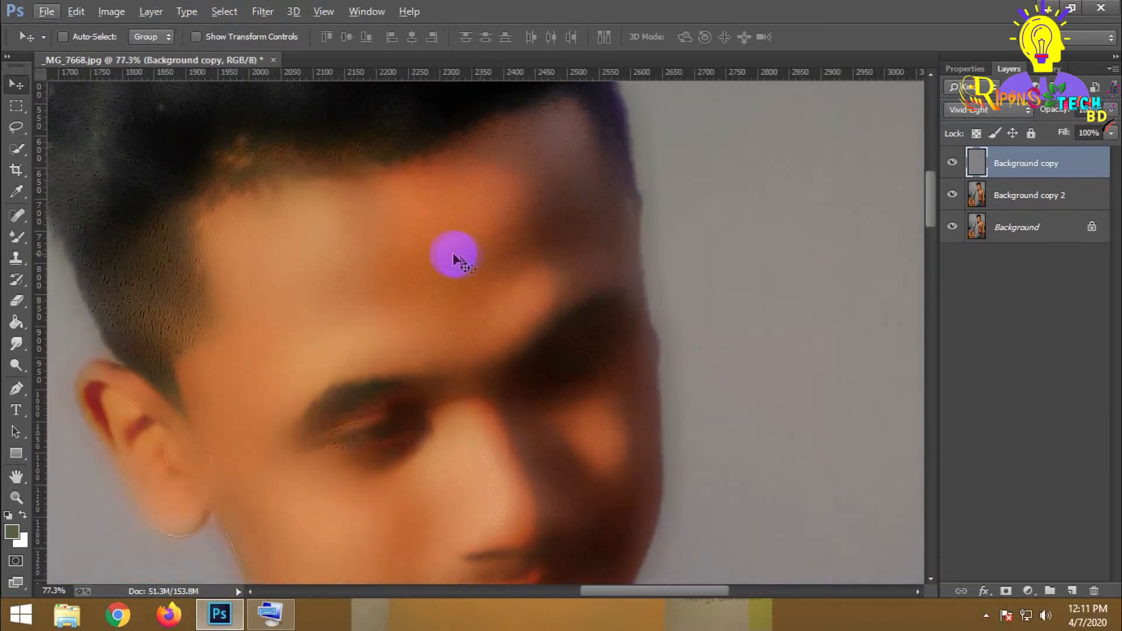
pyautogui.keyDown('shift'); pyautogui.click(1014, 201); pyautogui.keyUp('shift')
pyautogui.hotkey('ctrl', 'g')
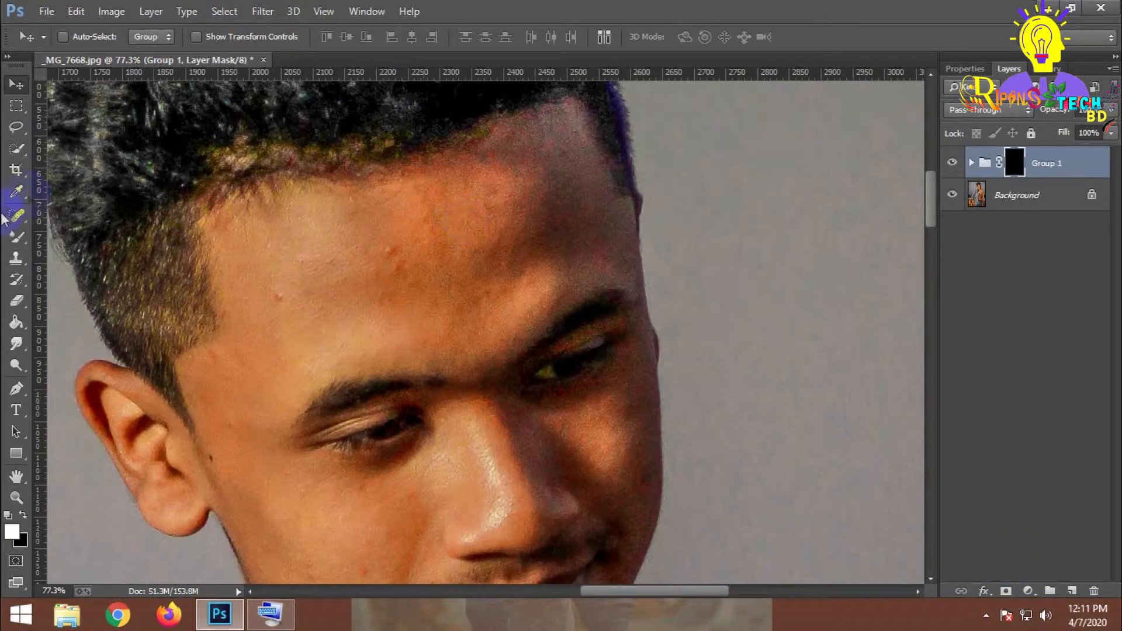
# Try to paint the group's mask over the forehead with the Mixer Brush
pyautogui.click(16, 237)
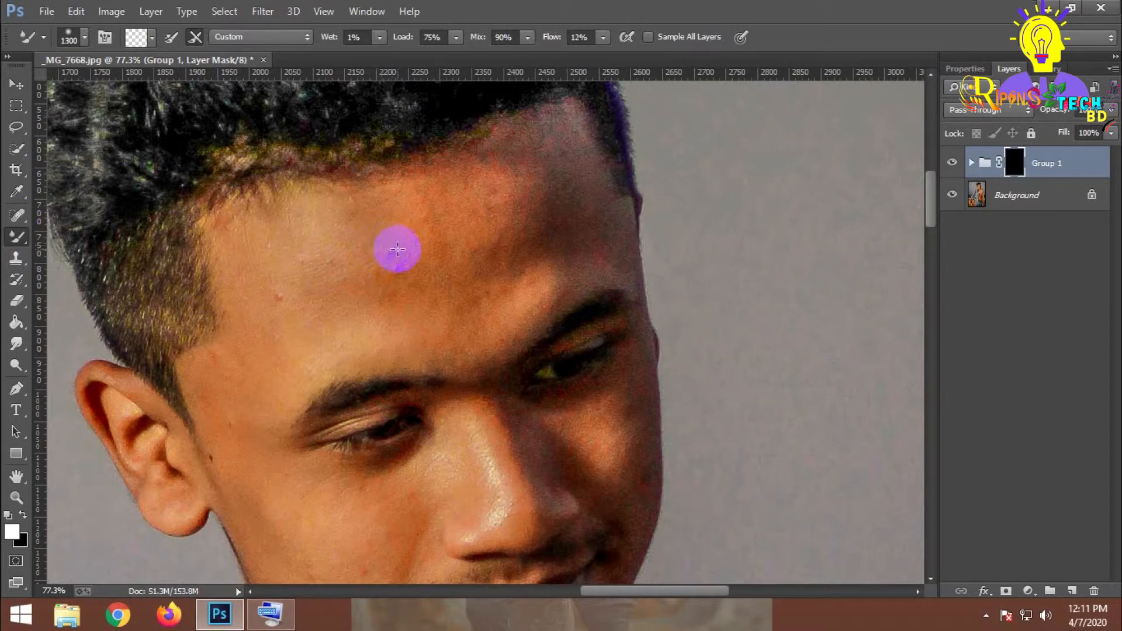
pyautogui.press(']')
pyautogui.press(']')
pyautogui.press(']')
pyautogui.moveTo(375, 250); pyautogui.dragTo(411, 234)
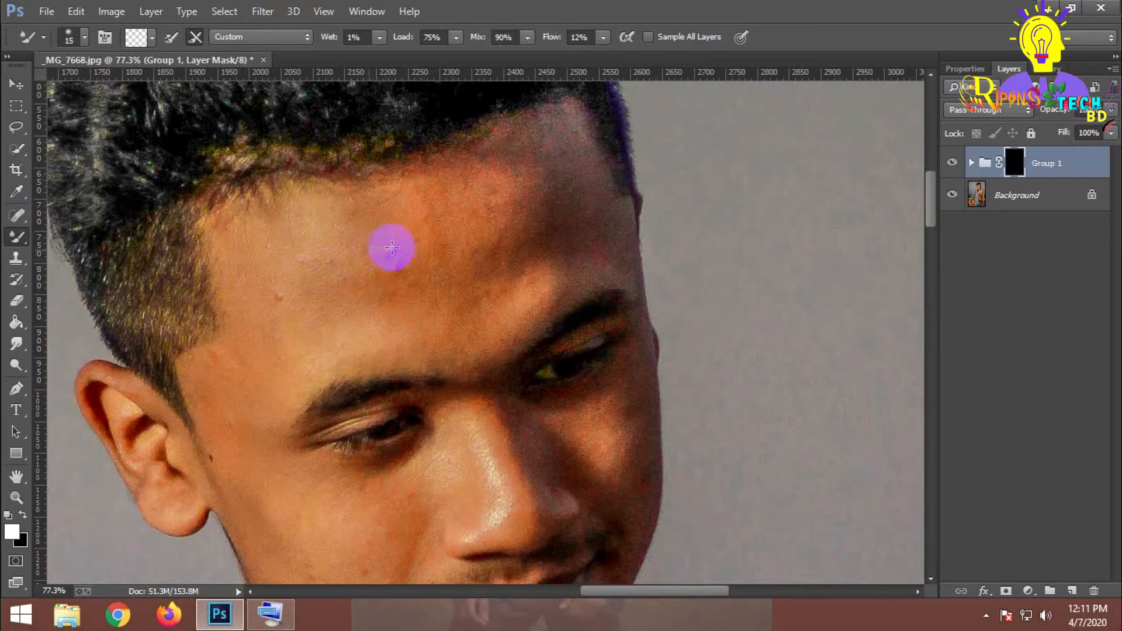
pyautogui.moveTo(393, 240); pyautogui.dragTo(232, 269)
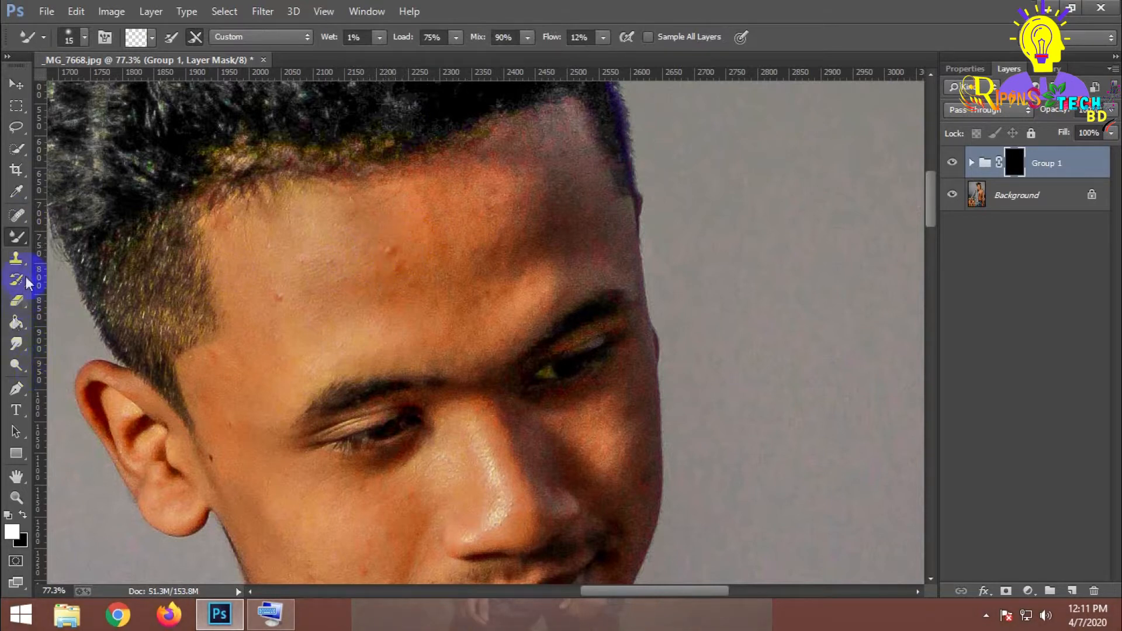
# Switch to the regular Brush and paint white over the forehead on the Group 1 mask, up to 80 px in size
pyautogui.rightClick(23, 233)
pyautogui.click(71, 237)
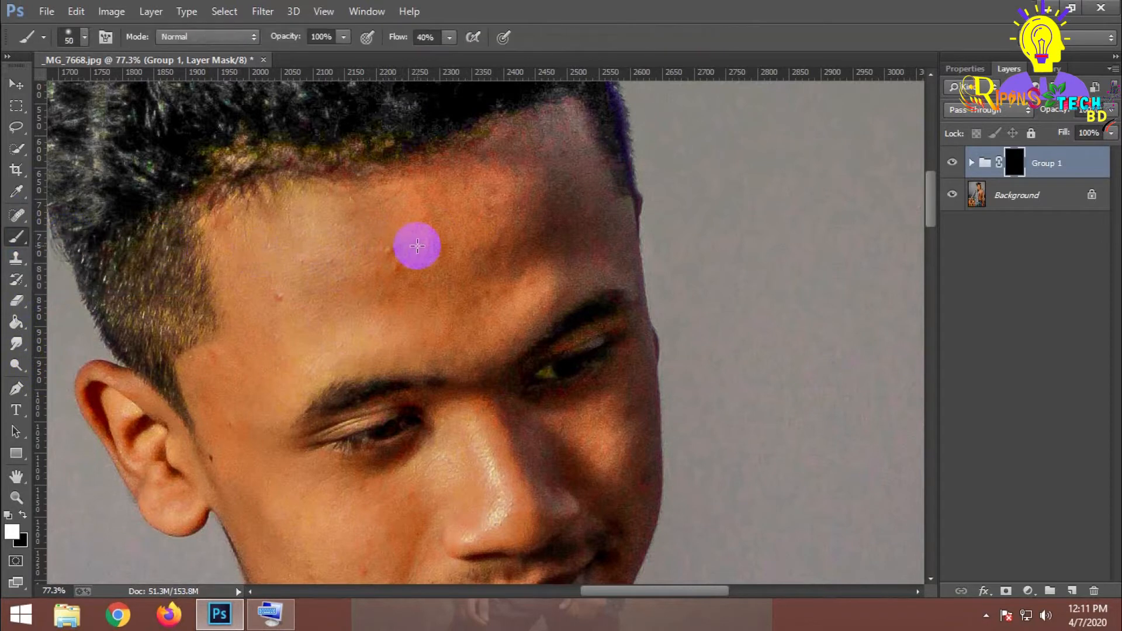
pyautogui.press(']')
pyautogui.press(']')
pyautogui.moveTo(411, 240)
pyautogui.mouseDown()
pyautogui.moveTo(486, 193)
pyautogui.moveTo(449, 202)
pyautogui.moveTo(512, 172)
pyautogui.moveTo(410, 181)
pyautogui.moveTo(513, 157)
pyautogui.moveTo(541, 128)
pyautogui.moveTo(474, 151)
pyautogui.moveTo(553, 123)
pyautogui.moveTo(588, 207)
pyautogui.moveTo(574, 183)
pyautogui.moveTo(567, 203)
pyautogui.moveTo(525, 199)
pyautogui.moveTo(537, 225)
pyautogui.moveTo(533, 278)
pyautogui.moveTo(547, 289)
pyautogui.moveTo(615, 230)
pyautogui.moveTo(612, 214)
pyautogui.moveTo(618, 239)
pyautogui.moveTo(579, 127)
pyautogui.moveTo(565, 121)
pyautogui.moveTo(514, 250)
pyautogui.moveTo(455, 318)
pyautogui.moveTo(477, 331)
pyautogui.moveTo(467, 356)
pyautogui.moveTo(415, 337)
pyautogui.moveTo(431, 335)
pyautogui.moveTo(383, 331)
pyautogui.moveTo(395, 273)
pyautogui.moveTo(338, 281)
pyautogui.moveTo(400, 281)
pyautogui.moveTo(461, 247)
pyautogui.moveTo(284, 209)
pyautogui.mouseUp()
pyautogui.press(']')
pyautogui.press(']')
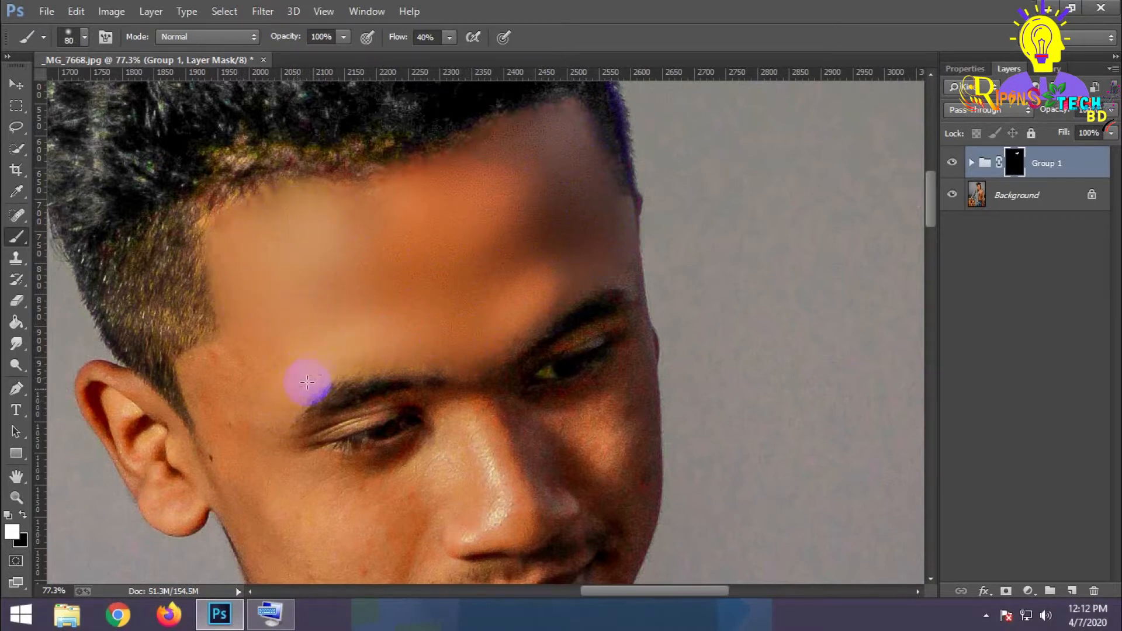
# Paint white on the group mask over the temple, the lit cheek, the under-eye area and the jaw with the 80 px brush
pyautogui.moveTo(226, 354)
pyautogui.mouseDown()
pyautogui.moveTo(188, 389)
pyautogui.moveTo(219, 436)
pyautogui.moveTo(250, 408)
pyautogui.mouseUp()
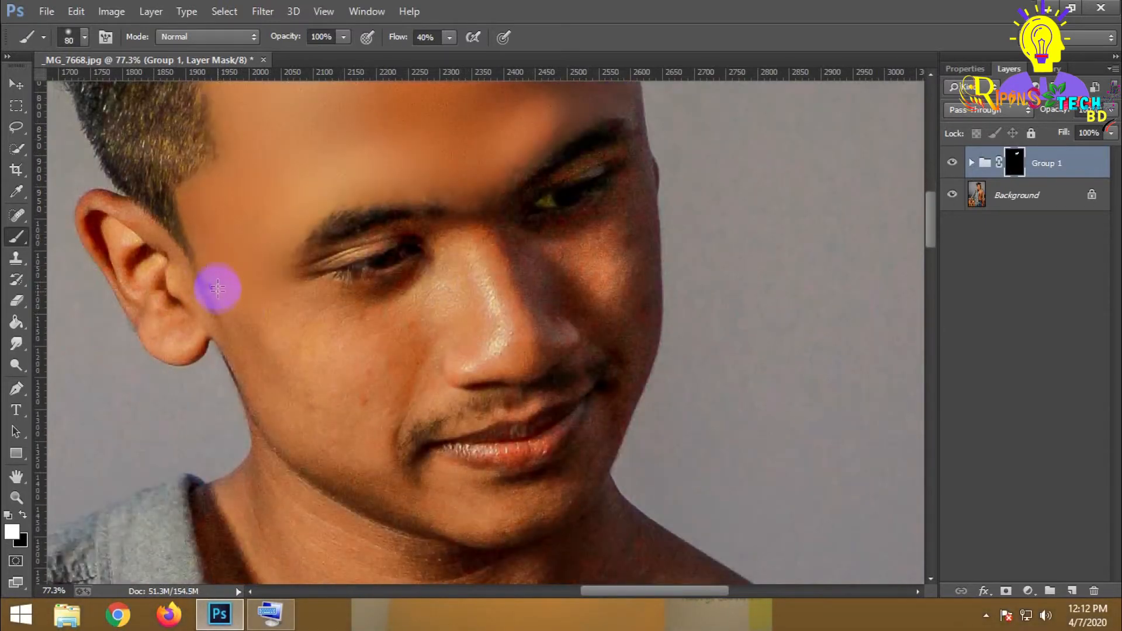
pyautogui.moveTo(218, 288); pyautogui.dragTo(266, 367)
pyautogui.moveTo(371, 314)
pyautogui.mouseDown()
pyautogui.moveTo(321, 304)
pyautogui.moveTo(388, 296)
pyautogui.moveTo(380, 291)
pyautogui.moveTo(422, 273)
pyautogui.mouseUp()
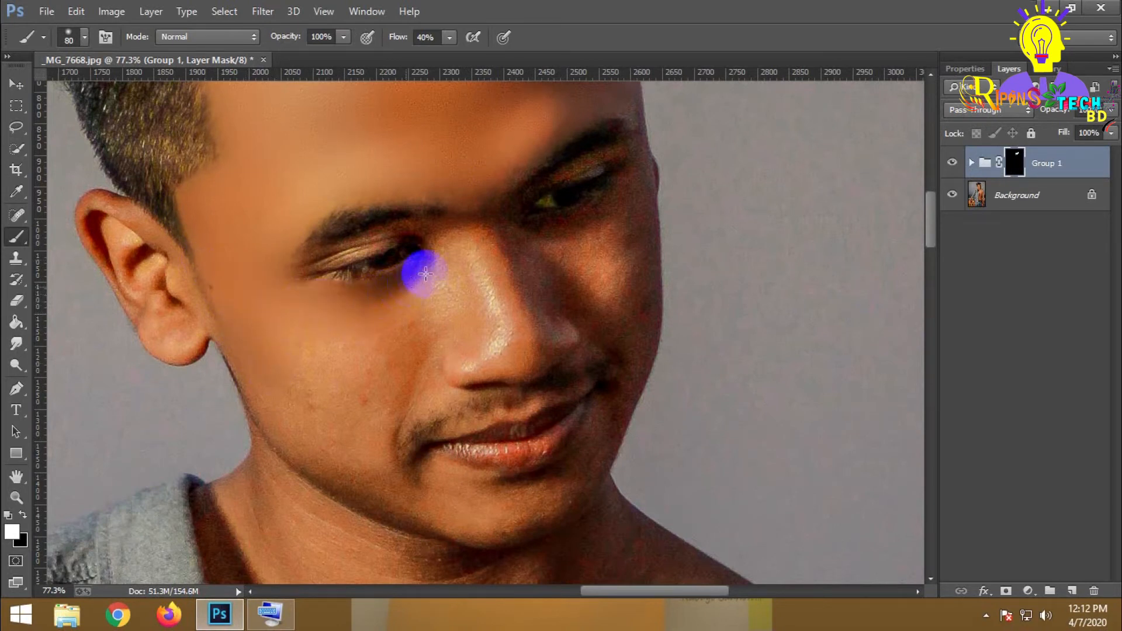
pyautogui.moveTo(383, 413)
pyautogui.mouseDown()
pyautogui.moveTo(382, 469)
pyautogui.moveTo(391, 454)
pyautogui.moveTo(388, 475)
pyautogui.moveTo(380, 469)
pyautogui.moveTo(412, 509)
pyautogui.moveTo(490, 530)
pyautogui.moveTo(404, 512)
pyautogui.moveTo(330, 475)
pyautogui.moveTo(362, 482)
pyautogui.mouseUp()
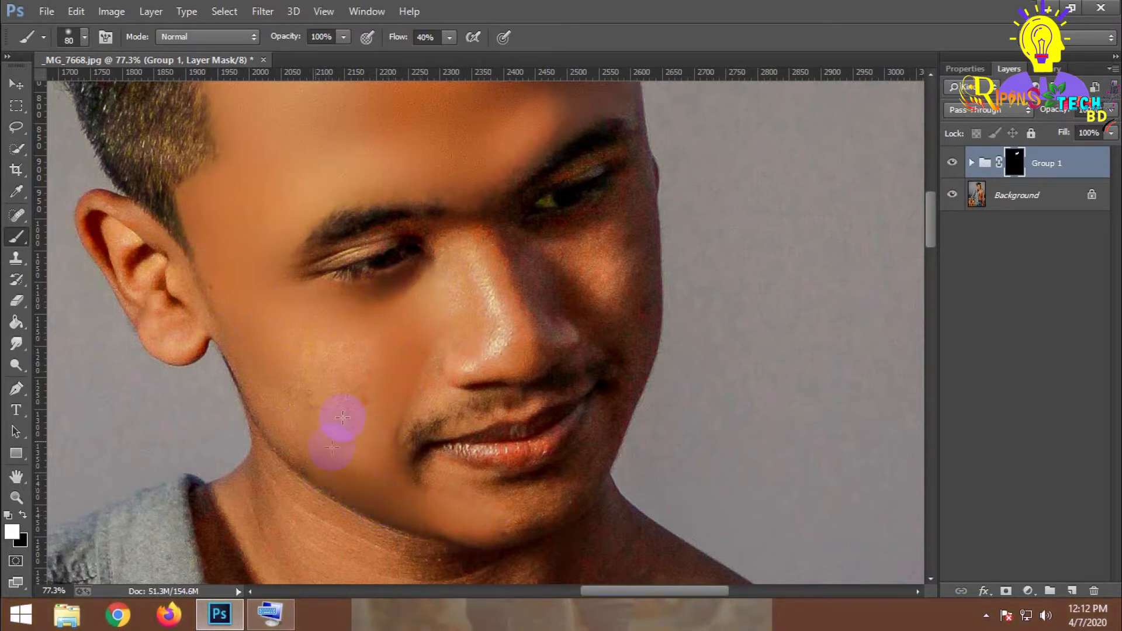
pyautogui.moveTo(286, 410)
pyautogui.mouseDown()
pyautogui.moveTo(311, 459)
pyautogui.moveTo(335, 372)
pyautogui.mouseUp()
pyautogui.moveTo(349, 451)
pyautogui.mouseDown()
pyautogui.moveTo(364, 465)
pyautogui.moveTo(328, 409)
pyautogui.mouseUp()
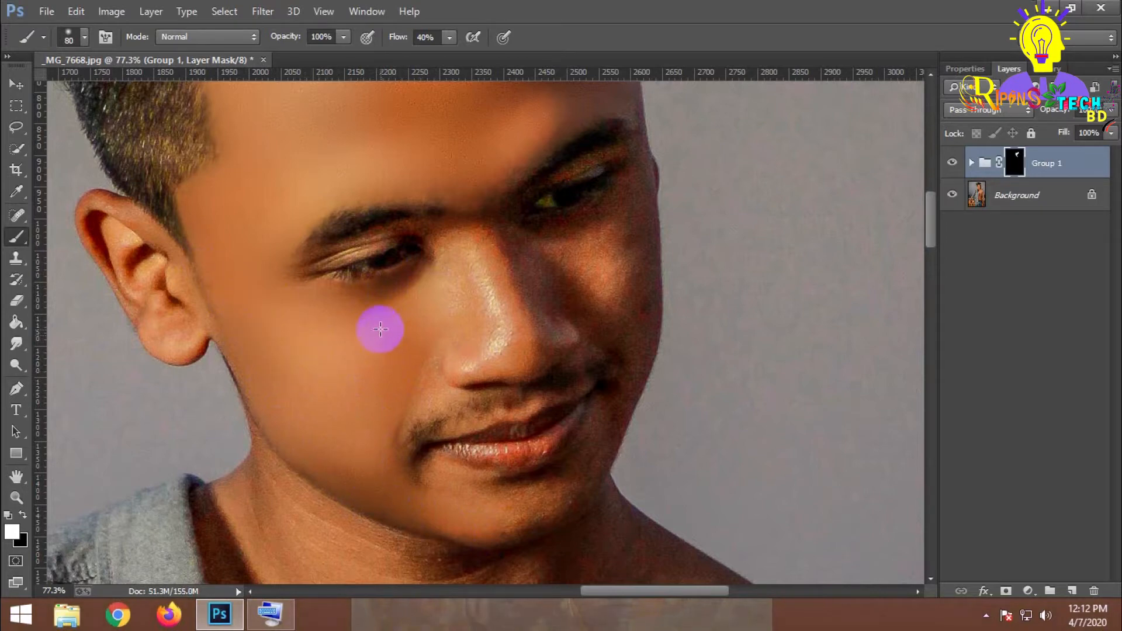
# Show the mask as a red overlay and paint white over the nose bridge and the missed spot at the temple
pyautogui.press('\\')
pyautogui.press('x')
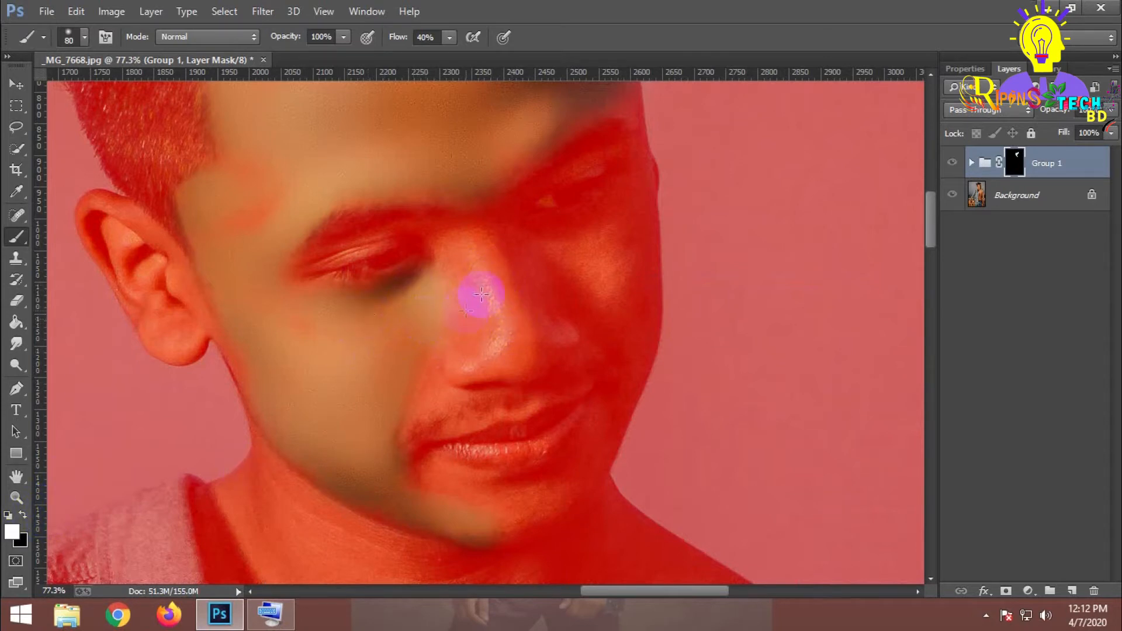
pyautogui.moveTo(484, 276)
pyautogui.mouseDown()
pyautogui.moveTo(461, 215)
pyautogui.moveTo(449, 282)
pyautogui.mouseUp()
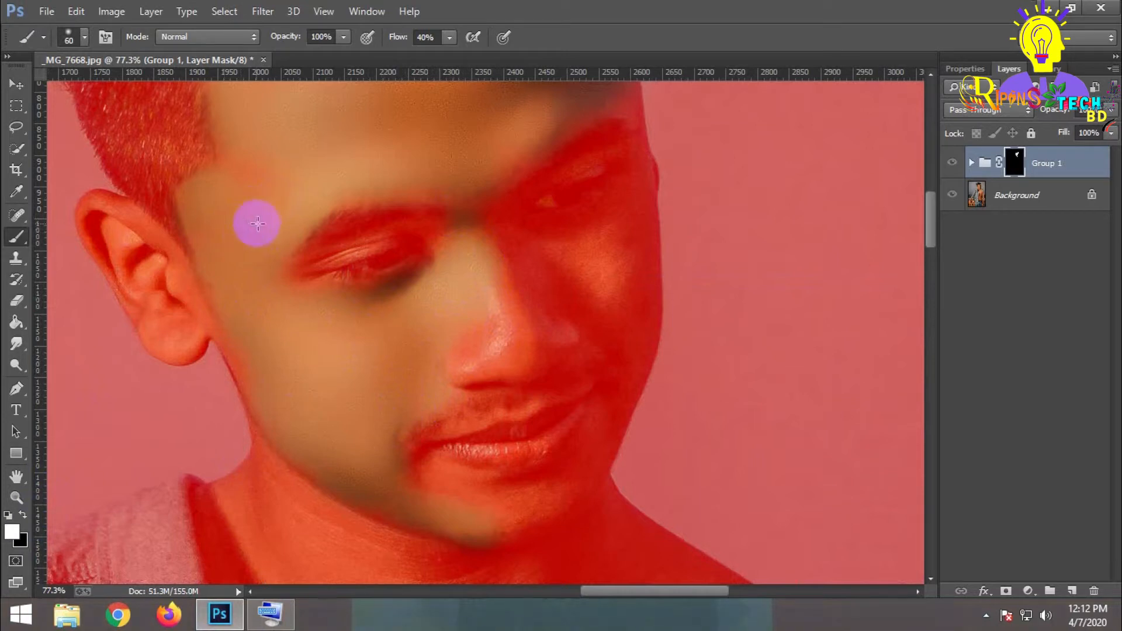
pyautogui.press(']')
pyautogui.press(']')
pyautogui.press(']')
pyautogui.press(']')
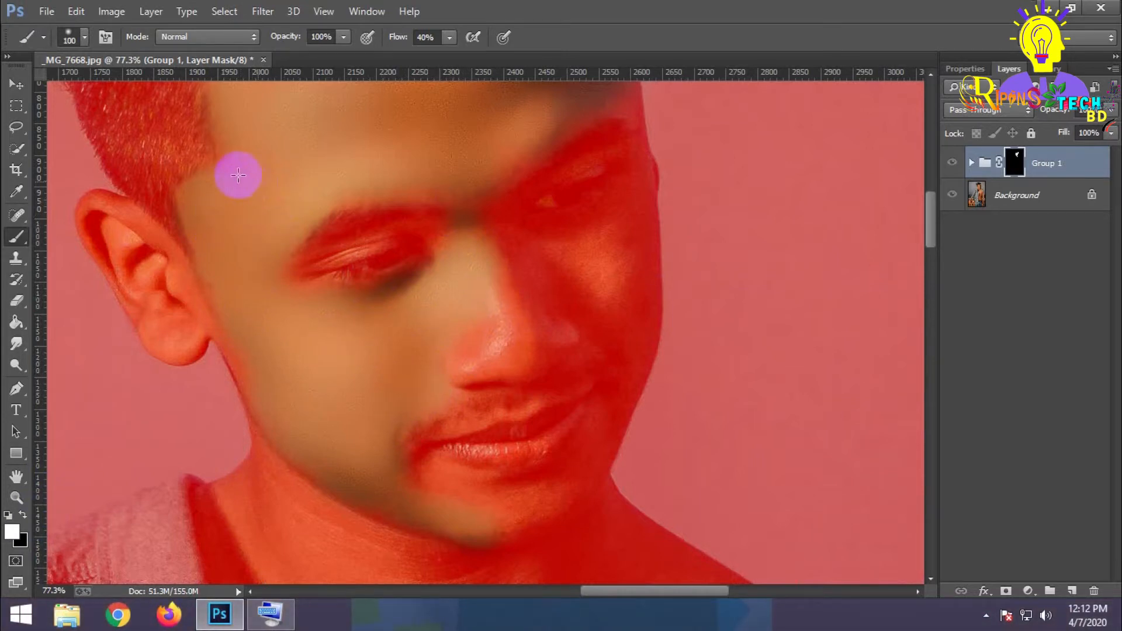
pyautogui.scroll(2, 438, 158)
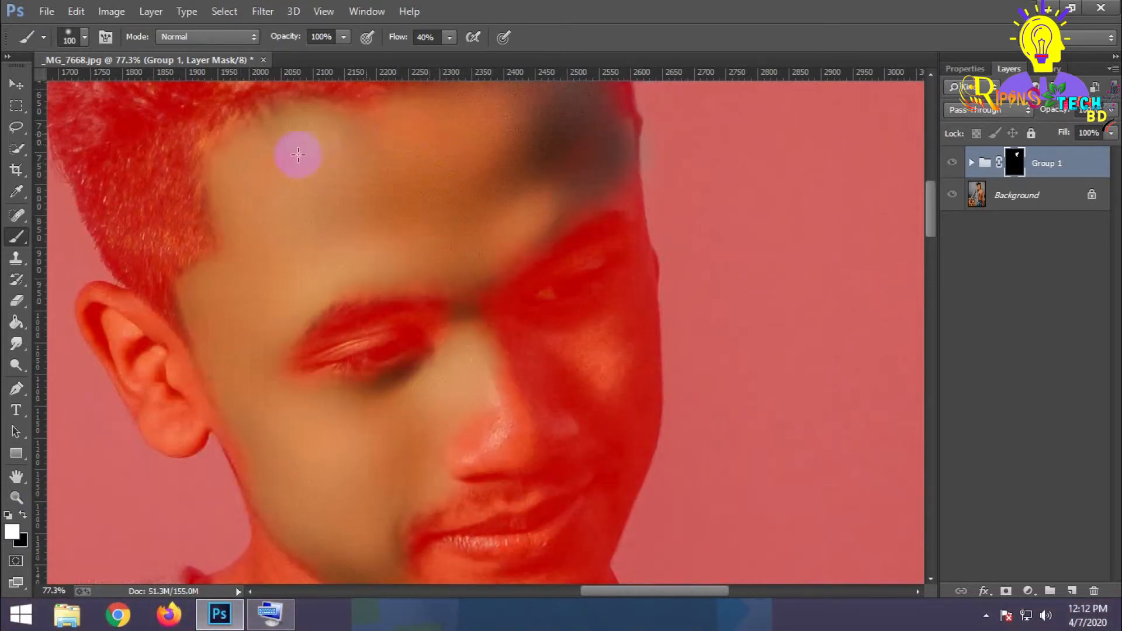
pyautogui.scroll(-4, 609, 361)
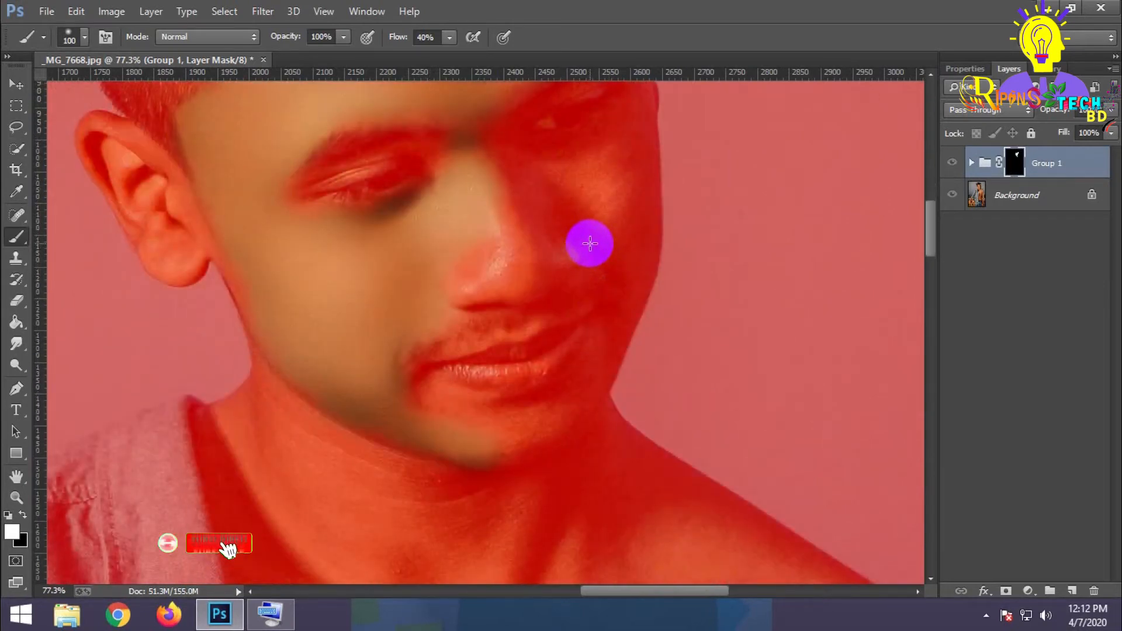
# Hide the mask overlay and paint white over the shaded cheek, jaw and chin with a 90 px brush
pyautogui.press('\\')
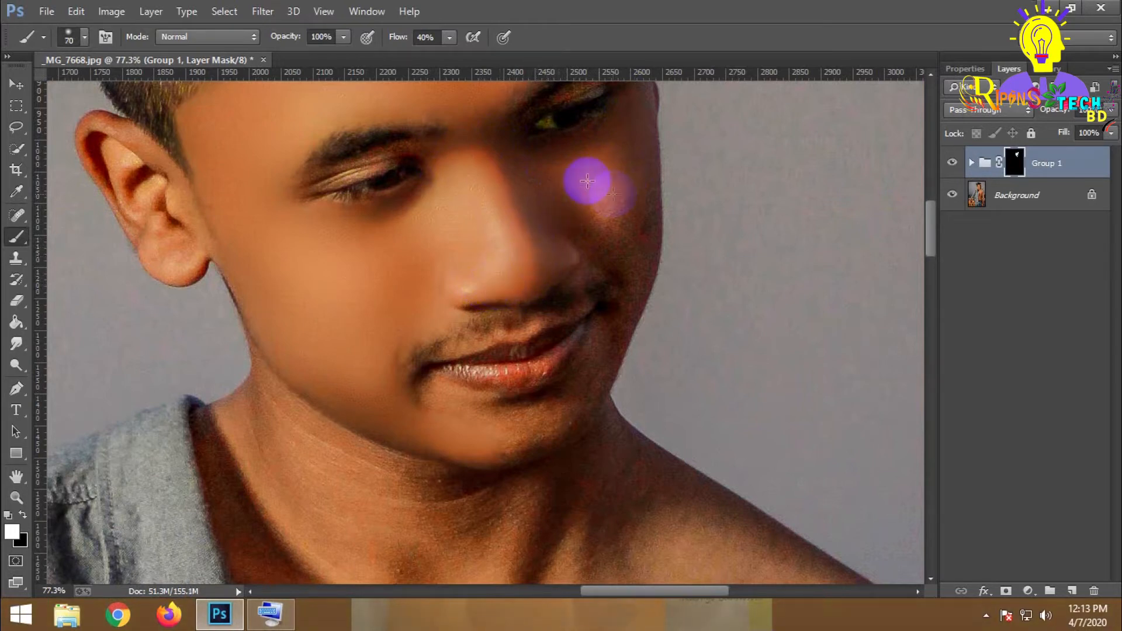
pyautogui.press(']')
pyautogui.press(']')
pyautogui.press(']')
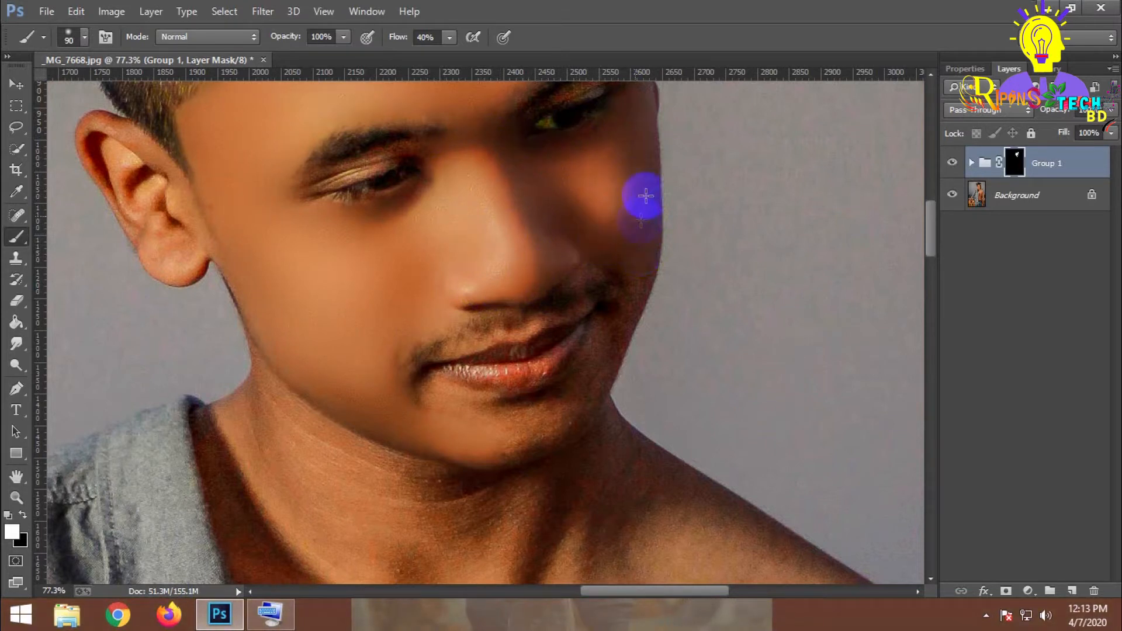
pyautogui.moveTo(651, 204)
pyautogui.mouseDown()
pyautogui.moveTo(633, 294)
pyautogui.moveTo(564, 423)
pyautogui.mouseUp()
pyautogui.moveTo(509, 452)
pyautogui.mouseDown()
pyautogui.moveTo(553, 443)
pyautogui.moveTo(422, 394)
pyautogui.moveTo(420, 408)
pyautogui.moveTo(451, 426)
pyautogui.moveTo(594, 407)
pyautogui.mouseUp()
# Reduce the brush to about 20 px and paint the mask around the moustache, mouth corner and edge of the shaded cheek
pyautogui.press('[')
pyautogui.press('[')
pyautogui.press('[')
pyautogui.press('[')
pyautogui.moveTo(614, 268)
pyautogui.mouseDown()
pyautogui.moveTo(585, 270)
pyautogui.moveTo(608, 268)
pyautogui.moveTo(635, 235)
pyautogui.mouseUp()
pyautogui.press('[')
pyautogui.moveTo(460, 320)
pyautogui.mouseDown()
pyautogui.moveTo(411, 340)
pyautogui.moveTo(400, 391)
pyautogui.moveTo(433, 384)
pyautogui.moveTo(497, 410)
pyautogui.moveTo(582, 334)
pyautogui.moveTo(636, 191)
pyautogui.mouseUp()
pyautogui.press('[')
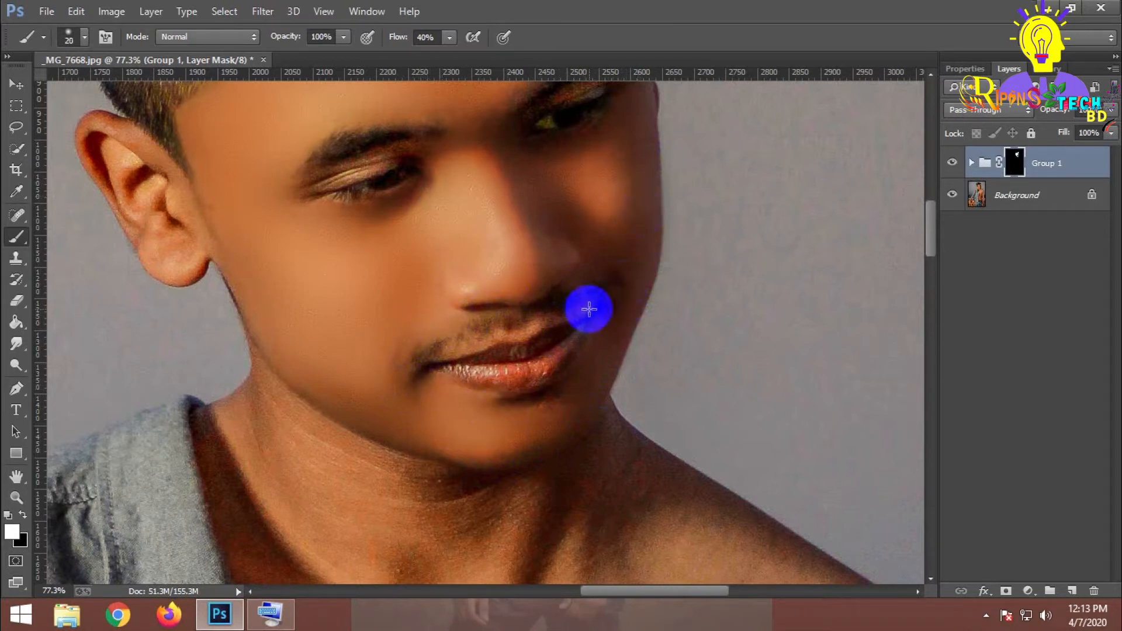
pyautogui.moveTo(581, 308)
pyautogui.mouseDown()
pyautogui.moveTo(522, 334)
pyautogui.moveTo(592, 307)
pyautogui.moveTo(439, 358)
pyautogui.moveTo(569, 318)
pyautogui.mouseUp()
pyautogui.click(629, 322)
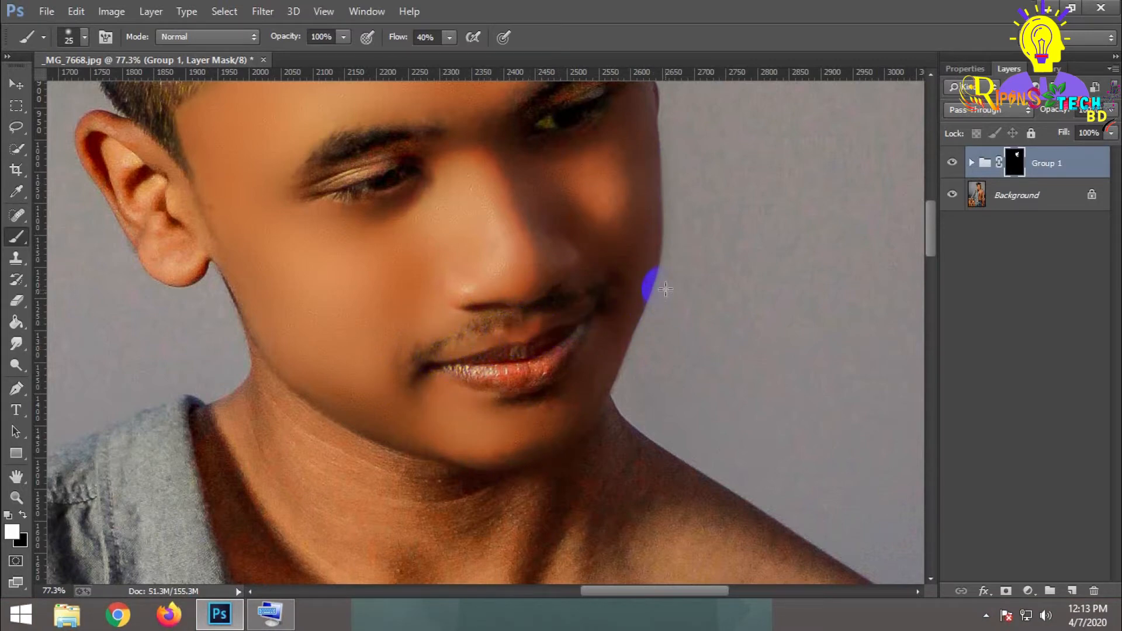
# Enlarge the brush to at least 100 px and paint white on the mask over the neck and collarbone
pyautogui.scroll(-3, 611, 311)
pyautogui.press(']')
pyautogui.press(']')
pyautogui.press(']')
pyautogui.press(']')
pyautogui.press(']')
pyautogui.press(']')
pyautogui.press(']')
pyautogui.press(']')
pyautogui.press(']')
pyautogui.press(']')
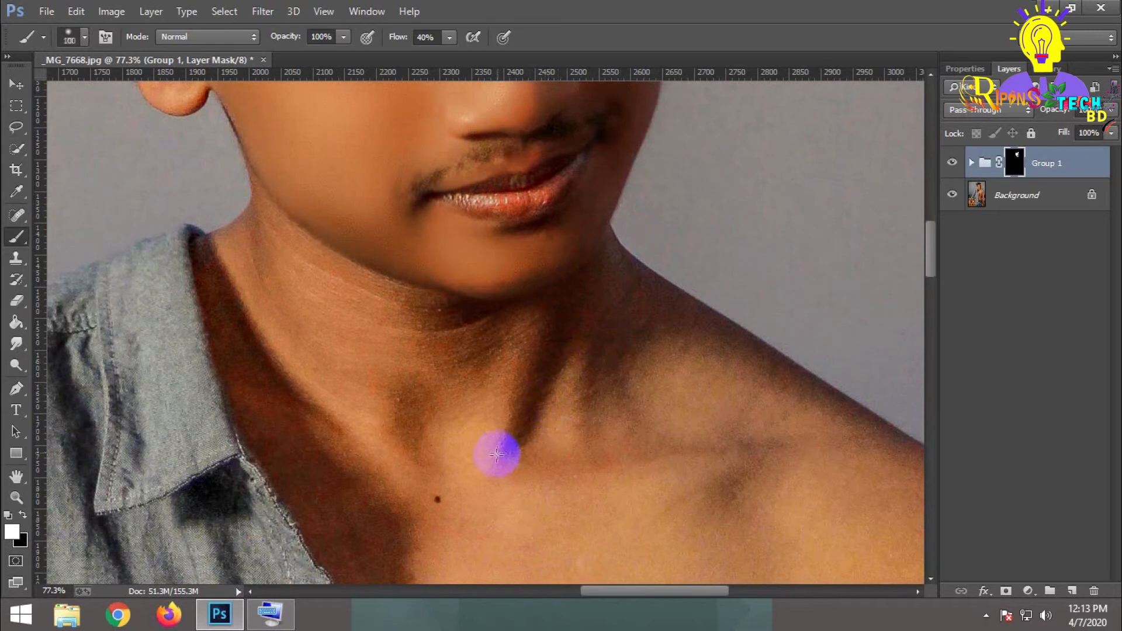
pyautogui.moveTo(569, 396)
pyautogui.mouseDown()
pyautogui.moveTo(388, 329)
pyautogui.moveTo(325, 281)
pyautogui.moveTo(396, 305)
pyautogui.moveTo(278, 250)
pyautogui.moveTo(446, 315)
pyautogui.moveTo(574, 328)
pyautogui.moveTo(604, 245)
pyautogui.moveTo(579, 328)
pyautogui.moveTo(643, 353)
pyautogui.moveTo(464, 437)
pyautogui.moveTo(305, 406)
pyautogui.moveTo(250, 346)
pyautogui.moveTo(216, 272)
pyautogui.moveTo(214, 291)
pyautogui.moveTo(208, 246)
pyautogui.moveTo(283, 491)
pyautogui.moveTo(333, 488)
pyautogui.moveTo(401, 559)
pyautogui.moveTo(491, 464)
pyautogui.mouseUp()
# Paint white on the mask over the shoulder and upper chest with a 250 px brush, including the skin beside the shirt
pyautogui.scroll(-4, 534, 413)
pyautogui.press(']')
pyautogui.moveTo(486, 453)
pyautogui.mouseDown()
pyautogui.moveTo(376, 471)
pyautogui.moveTo(418, 560)
pyautogui.mouseUp()
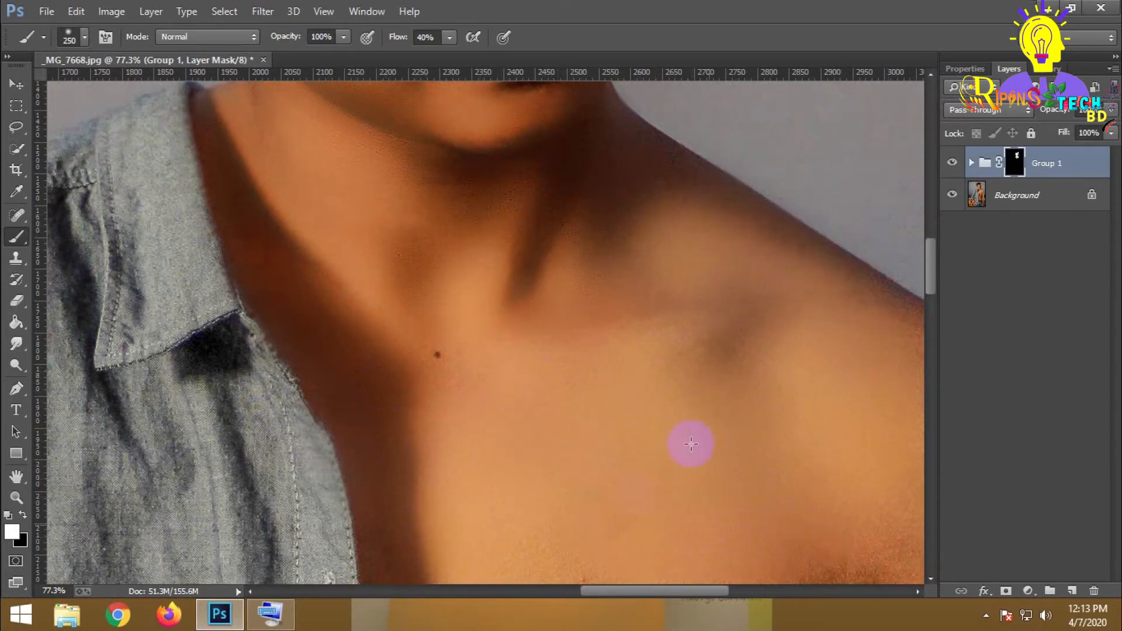
pyautogui.scroll(-5, 692, 403)
pyautogui.moveTo(402, 366)
pyautogui.mouseDown()
pyautogui.moveTo(468, 584)
pyautogui.moveTo(434, 433)
pyautogui.moveTo(389, 566)
pyautogui.mouseUp()
pyautogui.moveTo(790, 453)
pyautogui.mouseDown()
pyautogui.moveTo(789, 494)
pyautogui.moveTo(690, 561)
pyautogui.mouseUp()
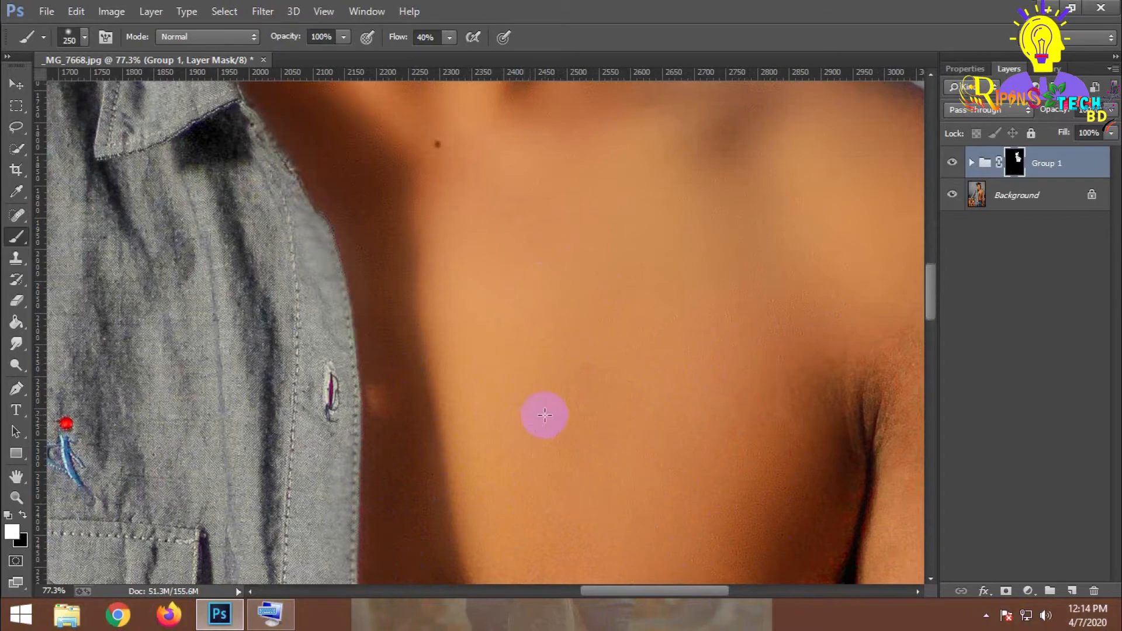
# Paint white on the mask over the lower chest and upper abdomen with the 250 px brush
pyautogui.scroll(-7, 545, 415)
pyautogui.moveTo(468, 318)
pyautogui.mouseDown()
pyautogui.moveTo(429, 461)
pyautogui.moveTo(683, 500)
pyautogui.moveTo(748, 348)
pyautogui.moveTo(649, 429)
pyautogui.moveTo(424, 463)
pyautogui.moveTo(442, 393)
pyautogui.moveTo(591, 380)
pyautogui.moveTo(850, 255)
pyautogui.moveTo(727, 526)
pyautogui.moveTo(678, 584)
pyautogui.moveTo(602, 511)
pyautogui.mouseUp()
pyautogui.scroll(-4, 452, 340)
pyautogui.moveTo(452, 340)
pyautogui.mouseDown()
pyautogui.moveTo(388, 552)
pyautogui.moveTo(619, 341)
pyautogui.moveTo(516, 553)
pyautogui.moveTo(468, 448)
pyautogui.moveTo(443, 516)
pyautogui.moveTo(670, 481)
pyautogui.mouseUp()
pyautogui.scroll(-4, 668, 472)
pyautogui.moveTo(679, 407)
pyautogui.mouseDown()
pyautogui.moveTo(689, 296)
pyautogui.moveTo(648, 489)
pyautogui.moveTo(618, 458)
pyautogui.moveTo(613, 399)
pyautogui.moveTo(403, 438)
pyautogui.moveTo(412, 523)
pyautogui.moveTo(552, 454)
pyautogui.moveTo(586, 568)
pyautogui.moveTo(708, 489)
pyautogui.moveTo(708, 469)
pyautogui.moveTo(720, 575)
pyautogui.moveTo(687, 320)
pyautogui.moveTo(749, 267)
pyautogui.moveTo(690, 383)
pyautogui.moveTo(553, 490)
pyautogui.moveTo(557, 446)
pyautogui.moveTo(666, 315)
pyautogui.moveTo(725, 398)
pyautogui.moveTo(716, 498)
pyautogui.moveTo(656, 507)
pyautogui.moveTo(738, 431)
pyautogui.moveTo(755, 463)
pyautogui.moveTo(659, 536)
pyautogui.moveTo(616, 546)
pyautogui.moveTo(596, 440)
pyautogui.moveTo(508, 413)
pyautogui.moveTo(496, 439)
pyautogui.moveTo(581, 385)
pyautogui.moveTo(525, 348)
pyautogui.mouseUp()
# Reduce the brush to 150 px and paint the mask over the lower abdomen down to the belt
pyautogui.scroll(-6, 556, 473)
pyautogui.press('[')
pyautogui.press('[')
pyautogui.press('[')
pyautogui.moveTo(397, 470)
pyautogui.mouseDown()
pyautogui.moveTo(364, 439)
pyautogui.moveTo(358, 560)
pyautogui.mouseUp()
pyautogui.scroll(-3, 369, 496)
pyautogui.moveTo(376, 446)
pyautogui.mouseDown()
pyautogui.moveTo(356, 466)
pyautogui.moveTo(462, 498)
pyautogui.moveTo(523, 497)
pyautogui.moveTo(539, 447)
pyautogui.moveTo(534, 460)
pyautogui.moveTo(491, 468)
pyautogui.mouseUp()
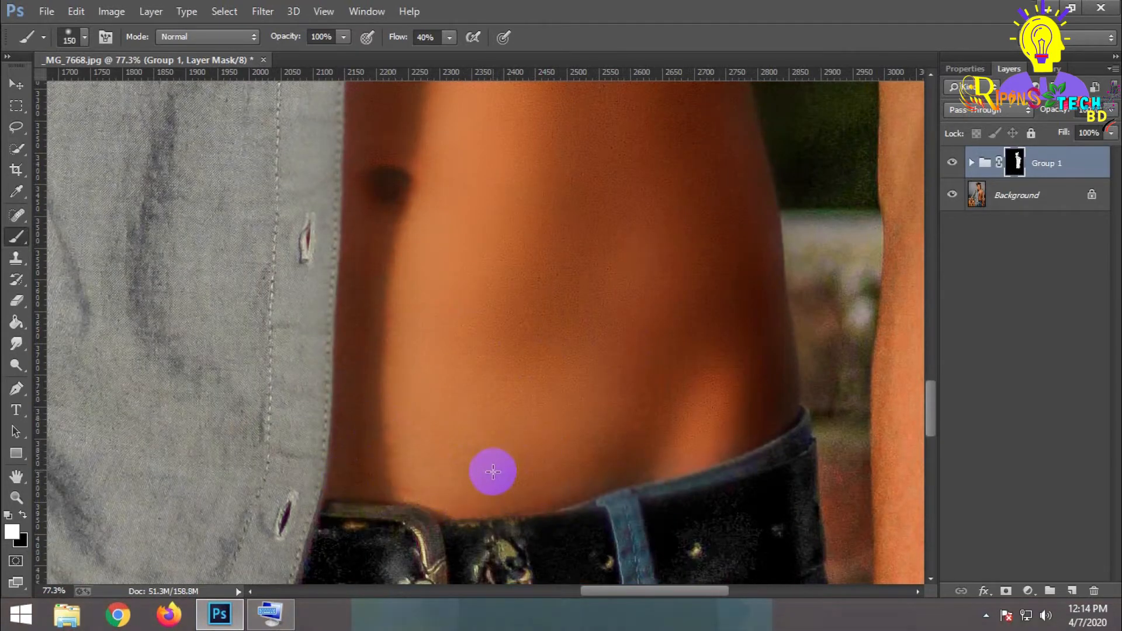
# Paint white on the Group 1 mask over the outer shoulder and upper arm with the 150 px brush
pyautogui.scroll(-5, 491, 472)
pyautogui.scroll(-4, 542, 479)
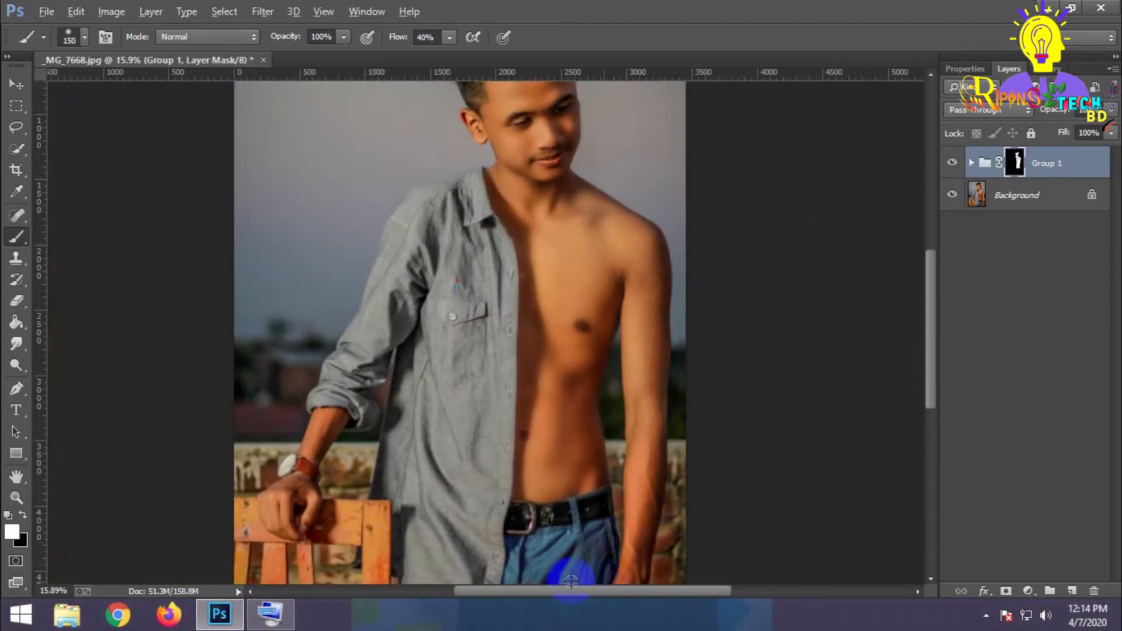
pyautogui.scroll(4, 602, 316)
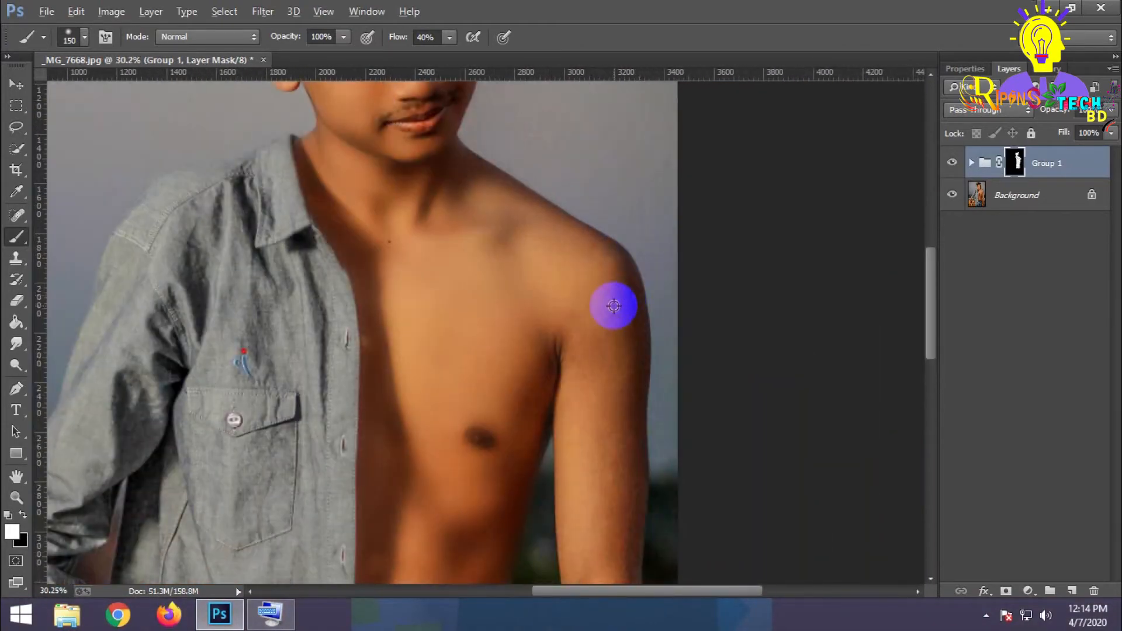
pyautogui.moveTo(601, 297)
pyautogui.mouseDown()
pyautogui.moveTo(626, 321)
pyautogui.moveTo(601, 408)
pyautogui.mouseUp()
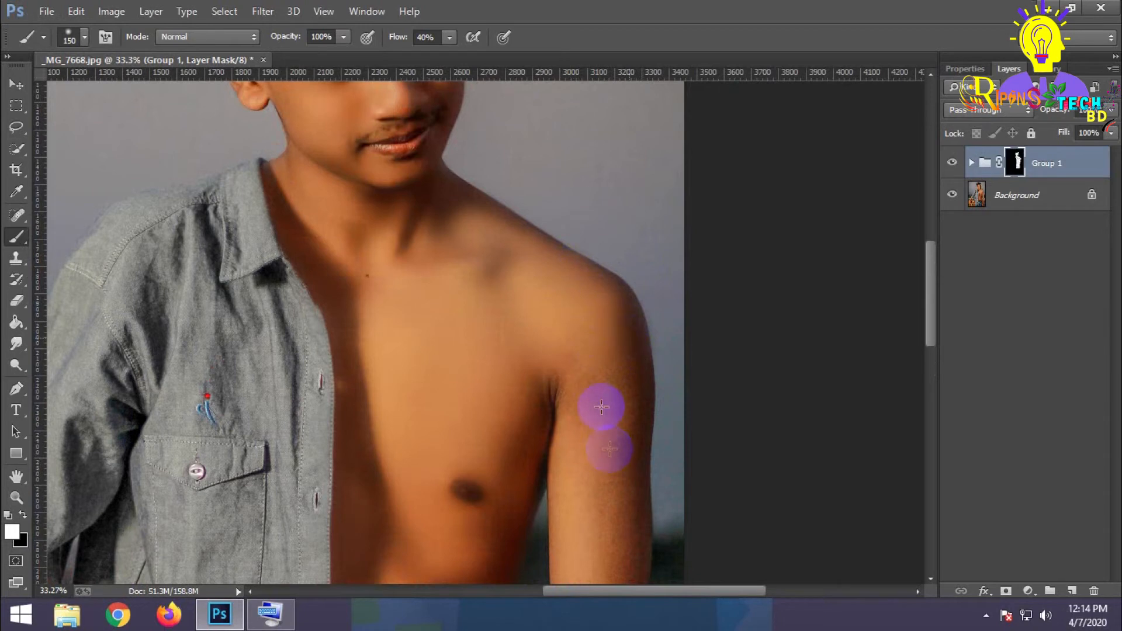
pyautogui.moveTo(568, 364)
pyautogui.mouseDown()
pyautogui.moveTo(548, 395)
pyautogui.moveTo(623, 463)
pyautogui.moveTo(620, 418)
pyautogui.moveTo(628, 430)
pyautogui.moveTo(643, 365)
pyautogui.moveTo(607, 415)
pyautogui.moveTo(606, 372)
pyautogui.moveTo(581, 509)
pyautogui.moveTo(573, 479)
pyautogui.moveTo(552, 567)
pyautogui.moveTo(574, 521)
pyautogui.moveTo(616, 577)
pyautogui.moveTo(608, 623)
pyautogui.moveTo(642, 522)
pyautogui.moveTo(638, 601)
pyautogui.moveTo(569, 328)
pyautogui.moveTo(572, 460)
pyautogui.moveTo(561, 358)
pyautogui.moveTo(553, 402)
pyautogui.moveTo(599, 494)
pyautogui.moveTo(579, 460)
pyautogui.moveTo(567, 560)
pyautogui.moveTo(633, 406)
pyautogui.moveTo(607, 522)
pyautogui.moveTo(627, 445)
pyautogui.moveTo(627, 493)
pyautogui.moveTo(640, 450)
pyautogui.moveTo(608, 583)
pyautogui.moveTo(616, 490)
pyautogui.mouseUp()
# Paint white on the mask over the elbow and forearm of the bare arm, down to the wrist
pyautogui.scroll(-3, 605, 423)
pyautogui.scroll(-3, 599, 476)
pyautogui.moveTo(594, 321)
pyautogui.mouseDown()
pyautogui.moveTo(578, 324)
pyautogui.moveTo(573, 348)
pyautogui.moveTo(580, 526)
pyautogui.mouseUp()
pyautogui.moveTo(581, 459)
pyautogui.mouseDown()
pyautogui.moveTo(599, 424)
pyautogui.moveTo(617, 486)
pyautogui.moveTo(632, 400)
pyautogui.moveTo(611, 480)
pyautogui.moveTo(624, 405)
pyautogui.mouseUp()
pyautogui.moveTo(631, 430)
pyautogui.mouseDown()
pyautogui.moveTo(614, 508)
pyautogui.moveTo(602, 478)
pyautogui.moveTo(623, 347)
pyautogui.mouseUp()
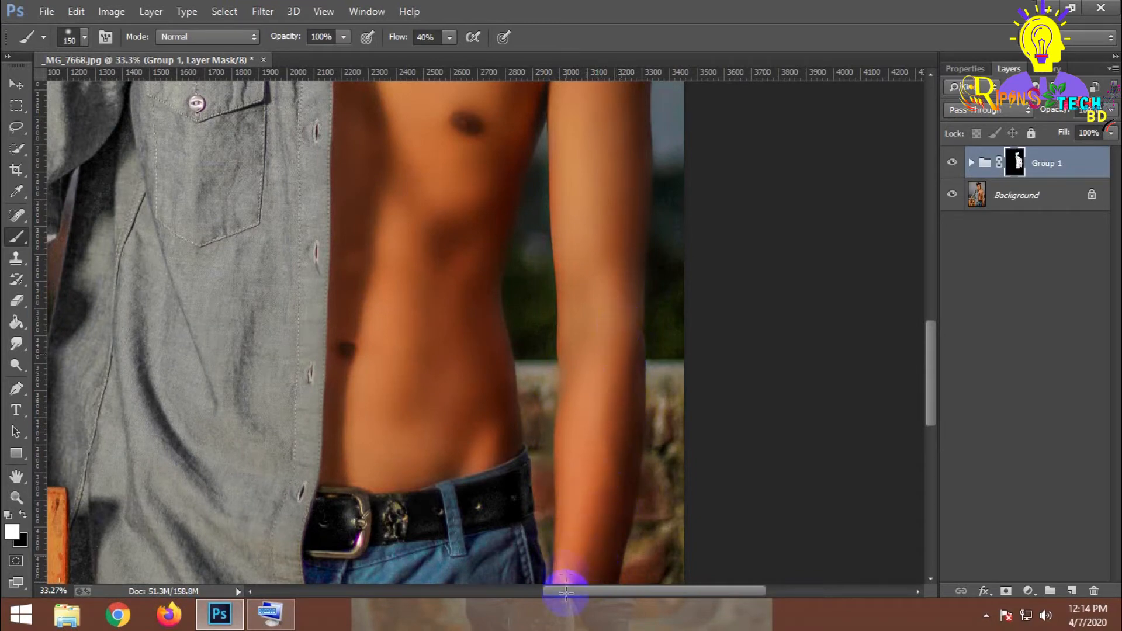
pyautogui.scroll(-5, 606, 501)
pyautogui.moveTo(582, 415)
pyautogui.mouseDown()
pyautogui.moveTo(551, 496)
pyautogui.moveTo(602, 384)
pyautogui.moveTo(587, 456)
pyautogui.moveTo(597, 484)
pyautogui.moveTo(572, 572)
pyautogui.mouseUp()
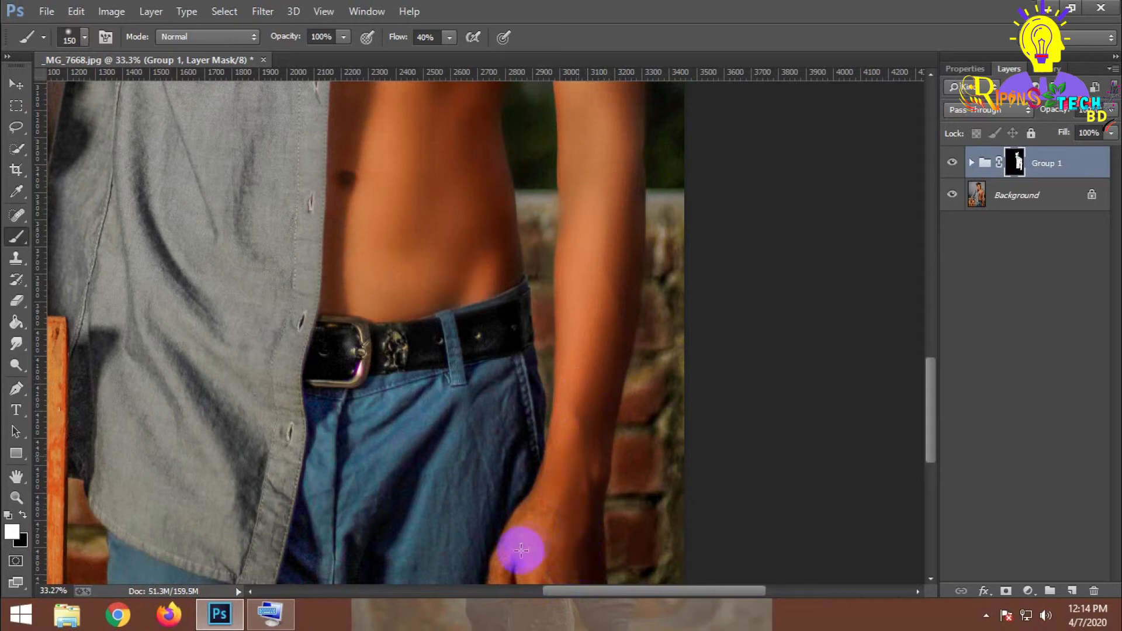
# Reduce the brush to 80 px and paint white on the mask over the hand beside the jeans
pyautogui.scroll(-3, 555, 497)
pyautogui.scroll(-2, 560, 489)
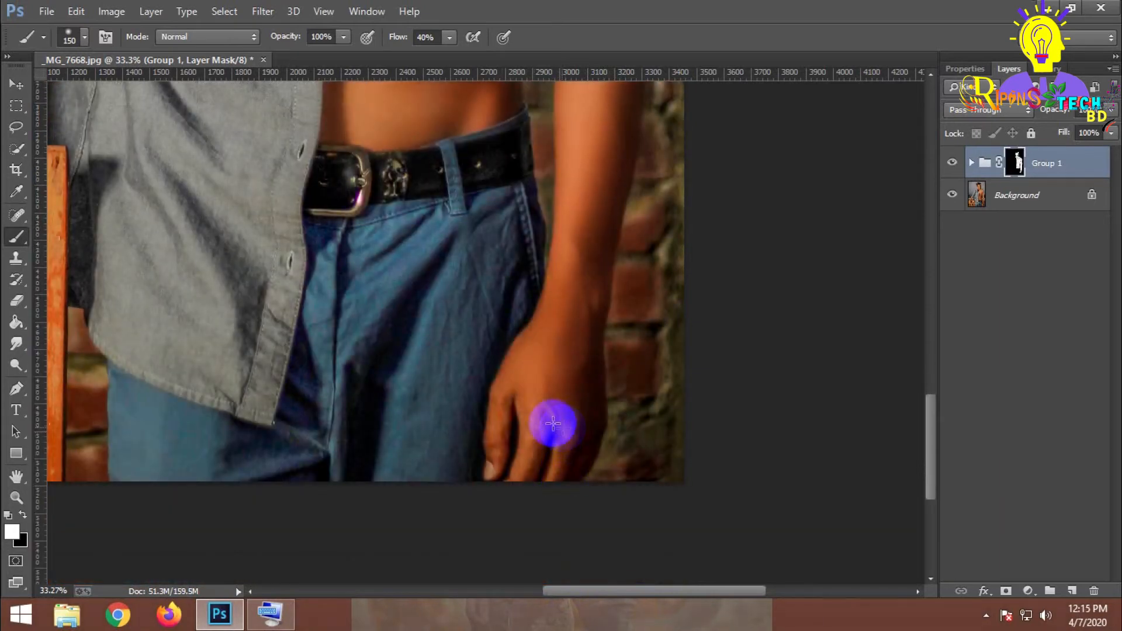
pyautogui.press('[')
pyautogui.press('[')
pyautogui.press('[')
pyautogui.press('[')
pyautogui.moveTo(547, 381)
pyautogui.mouseDown()
pyautogui.moveTo(557, 406)
pyautogui.moveTo(557, 496)
pyautogui.moveTo(586, 388)
pyautogui.moveTo(577, 467)
pyautogui.moveTo(502, 411)
pyautogui.moveTo(516, 374)
pyautogui.moveTo(488, 432)
pyautogui.moveTo(497, 441)
pyautogui.moveTo(509, 399)
pyautogui.mouseUp()
# Paint the mask over the other forearm and the hand on the chair with a 150 px brush, and reduce the brush to 90 px
pyautogui.press('space')
pyautogui.moveTo(279, 324)
pyautogui.mouseDown()
pyautogui.moveTo(651, 532)
pyautogui.moveTo(531, 406)
pyautogui.moveTo(514, 271)
pyautogui.moveTo(473, 430)
pyautogui.mouseUp()
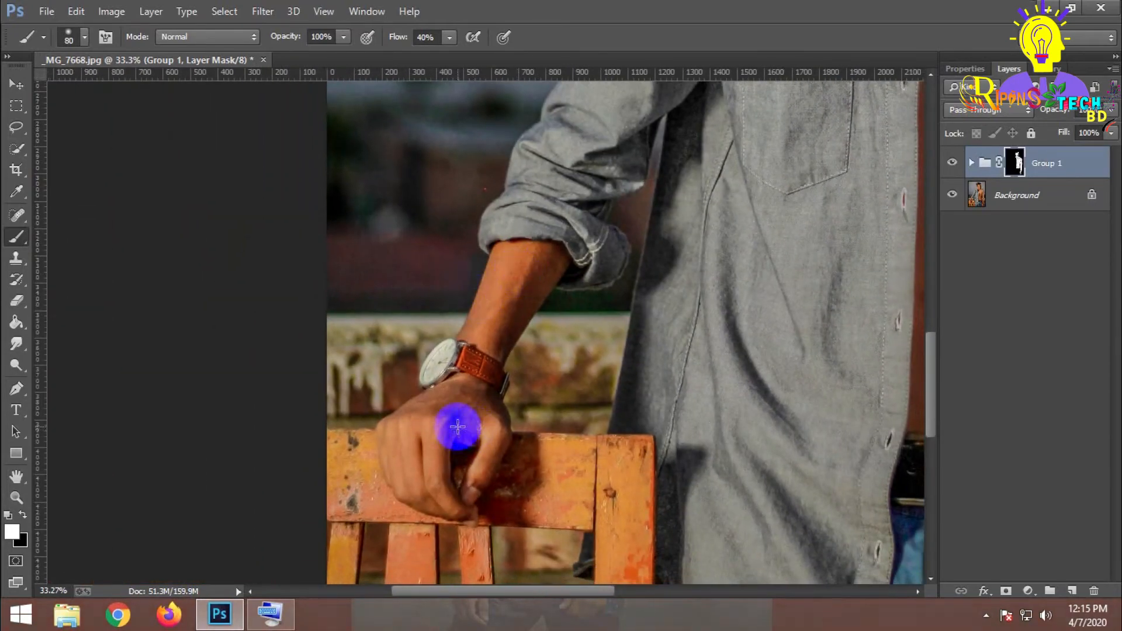
pyautogui.press(']')
pyautogui.press(']')
pyautogui.press(']')
pyautogui.press(']')
pyautogui.moveTo(488, 307)
pyautogui.mouseDown()
pyautogui.moveTo(525, 255)
pyautogui.moveTo(554, 236)
pyautogui.moveTo(533, 290)
pyautogui.moveTo(501, 326)
pyautogui.moveTo(561, 258)
pyautogui.moveTo(498, 256)
pyautogui.moveTo(473, 319)
pyautogui.moveTo(476, 444)
pyautogui.moveTo(477, 393)
pyautogui.moveTo(380, 409)
pyautogui.moveTo(466, 409)
pyautogui.moveTo(437, 445)
pyautogui.moveTo(450, 514)
pyautogui.moveTo(493, 431)
pyautogui.moveTo(465, 476)
pyautogui.mouseUp()
pyautogui.press('[')
pyautogui.press('[')
pyautogui.press('[')
pyautogui.click(360, 386)
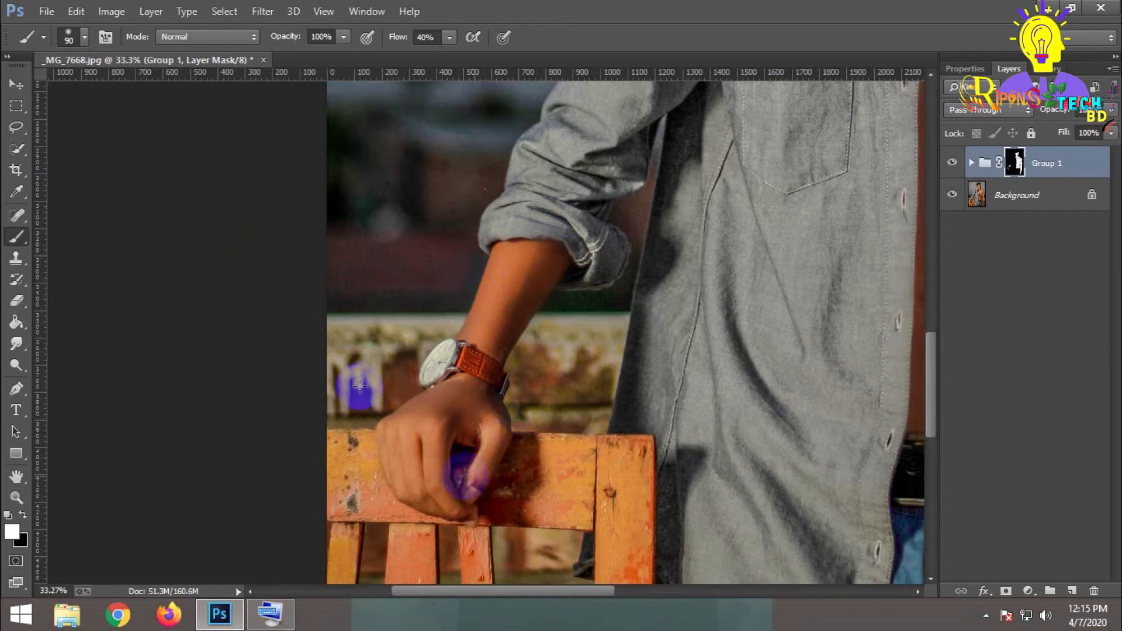
# Switch to the Move tool and inspect the smoothed skin across the whole portrait
pyautogui.click(17, 84)
pyautogui.scroll(-4, 502, 249)
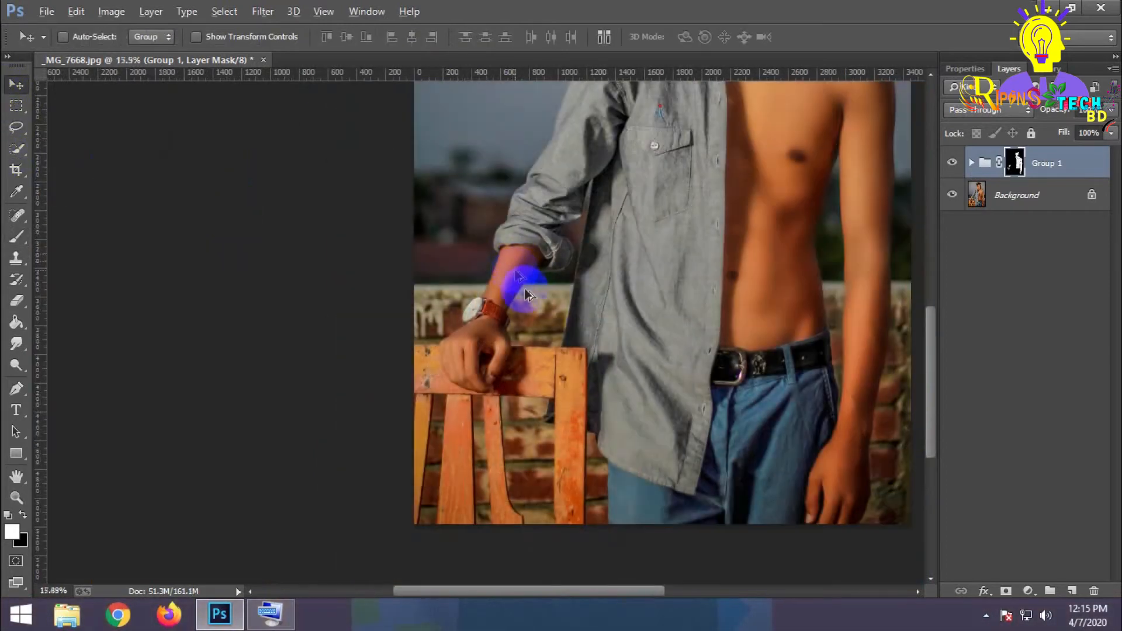
pyautogui.scroll(5, 535, 177)
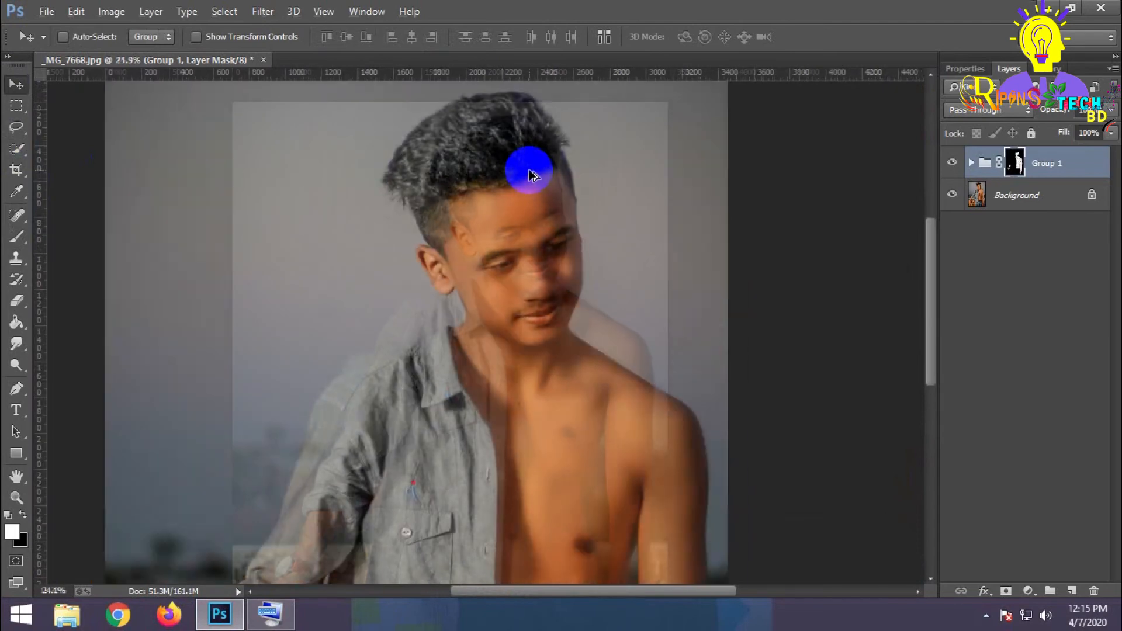
pyautogui.scroll(-4, 534, 177)
pyautogui.scroll(-1, 534, 177)
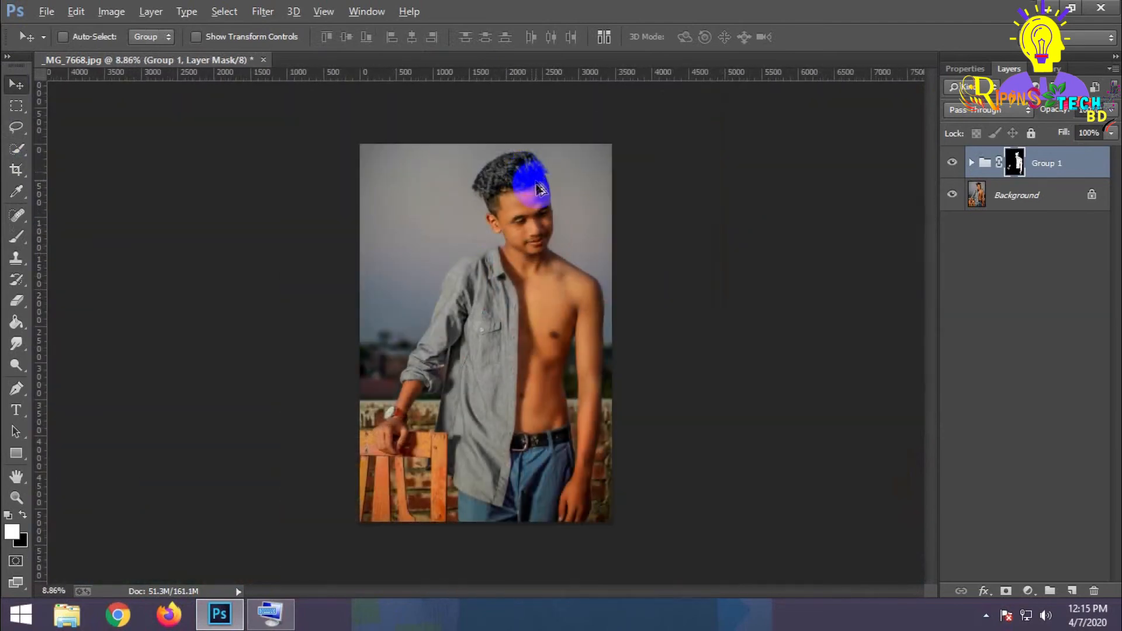
pyautogui.rightClick(1048, 170)
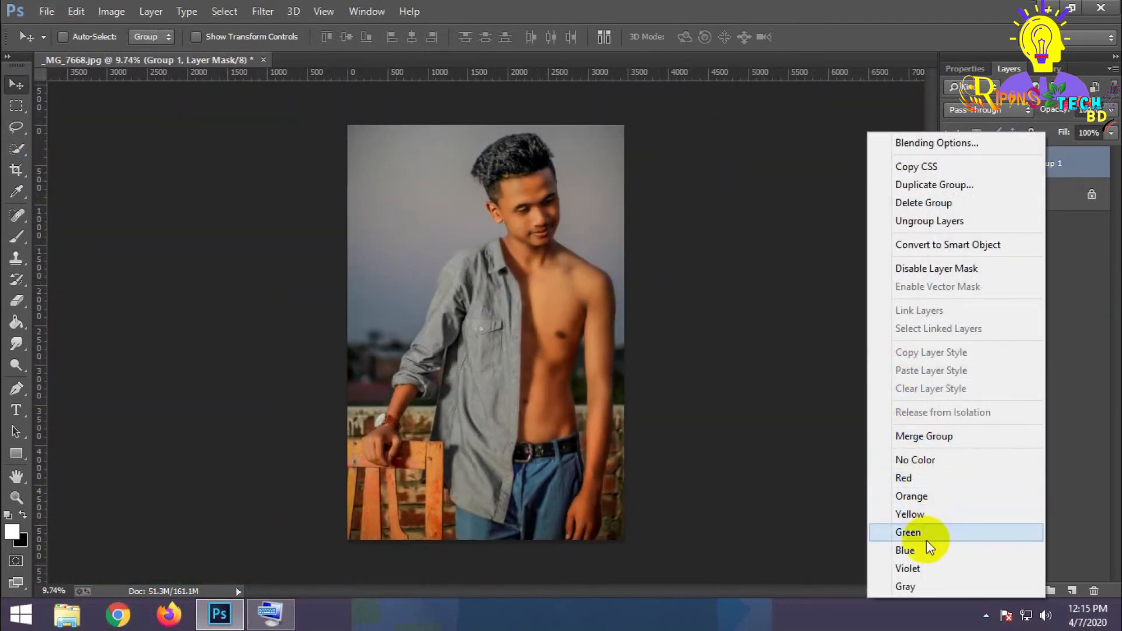
pyautogui.click(1075, 177)
pyautogui.click(1048, 202)
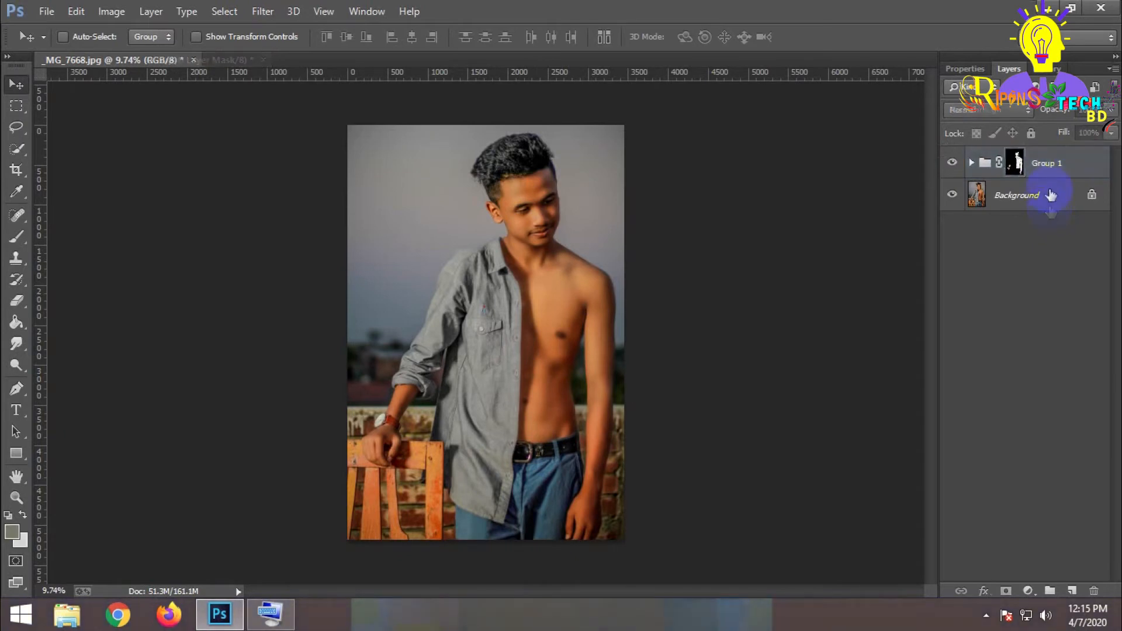
pyautogui.click(1054, 168)
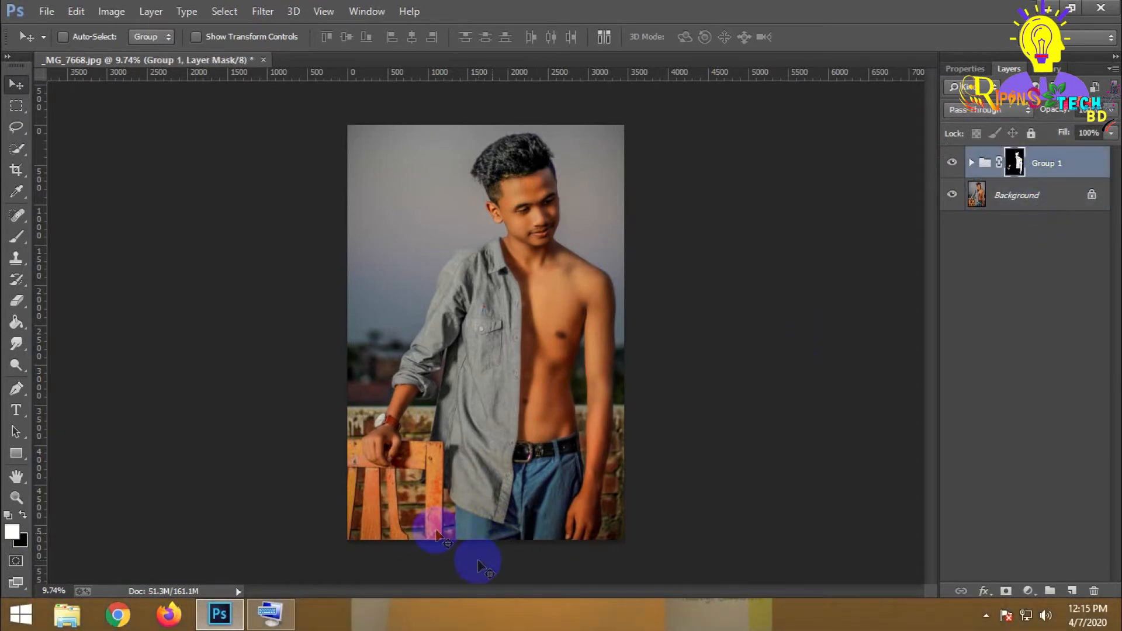
# Stamp all visible layers into a new layer above Group 1 by means of the On-Screen Keyboard
pyautogui.click(270, 614)
pyautogui.click(422, 509)
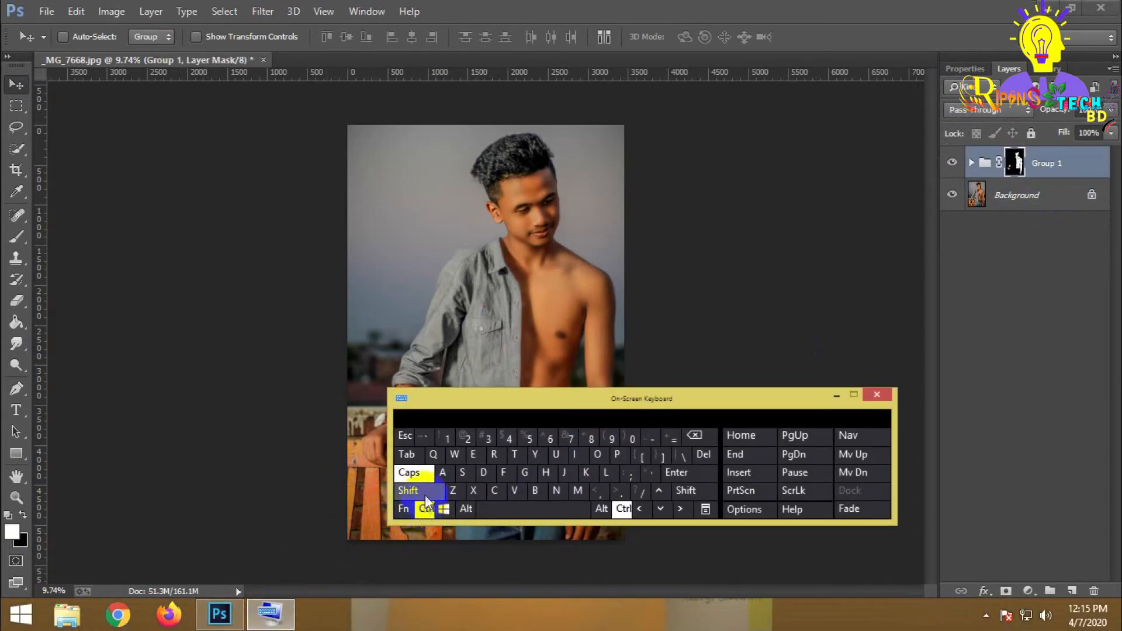
pyautogui.click(423, 492)
pyautogui.click(420, 477)
pyautogui.click(466, 510)
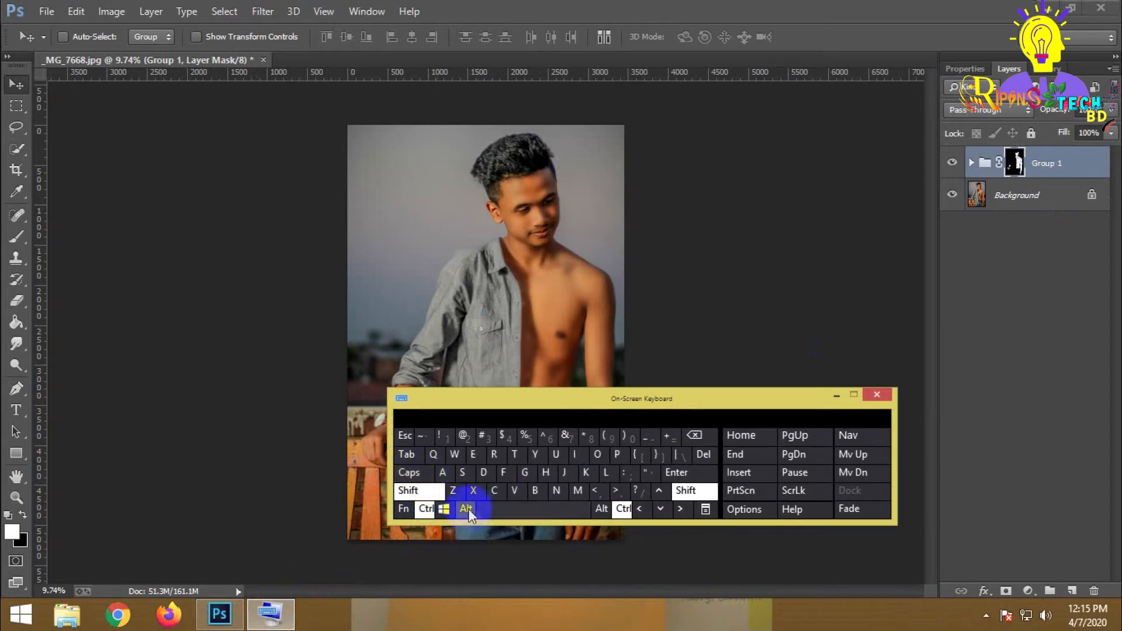
pyautogui.click(471, 455)
pyautogui.click(837, 395)
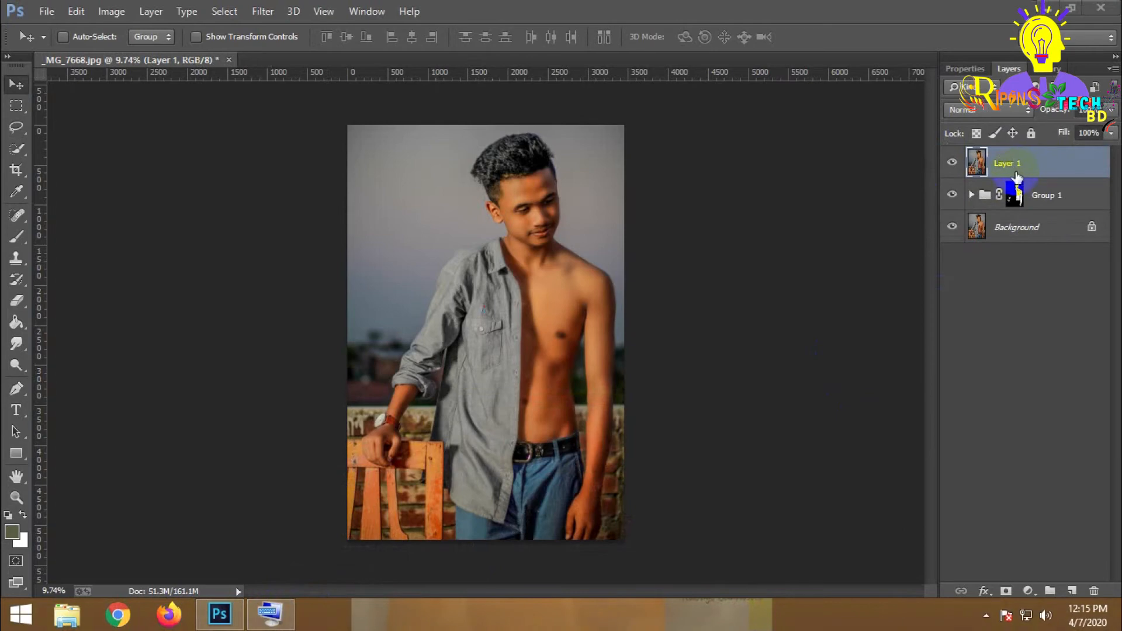
# Apply Selective Color to the stamped layer, setting Neutrals to Cyan about -8, Magenta -15 and Yellow -19
pyautogui.click(109, 11)
pyautogui.moveTo(222, 51)
pyautogui.click(328, 327)
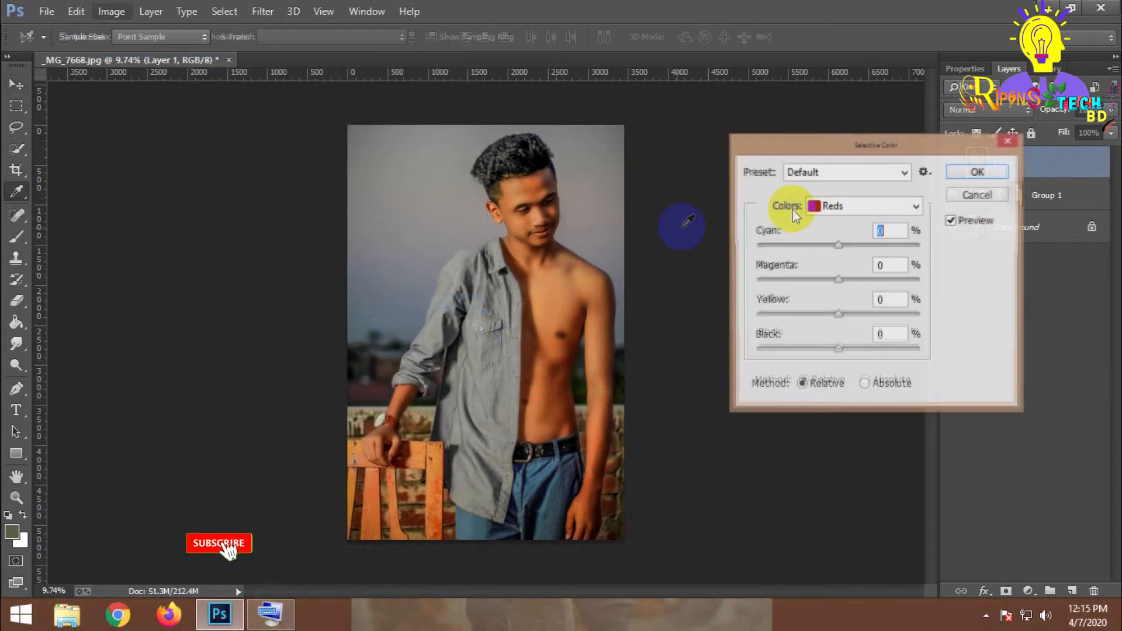
pyautogui.click(871, 206)
pyautogui.click(851, 327)
pyautogui.moveTo(838, 314); pyautogui.dragTo(837, 267)
pyautogui.click(837, 279)
pyautogui.click(837, 245)
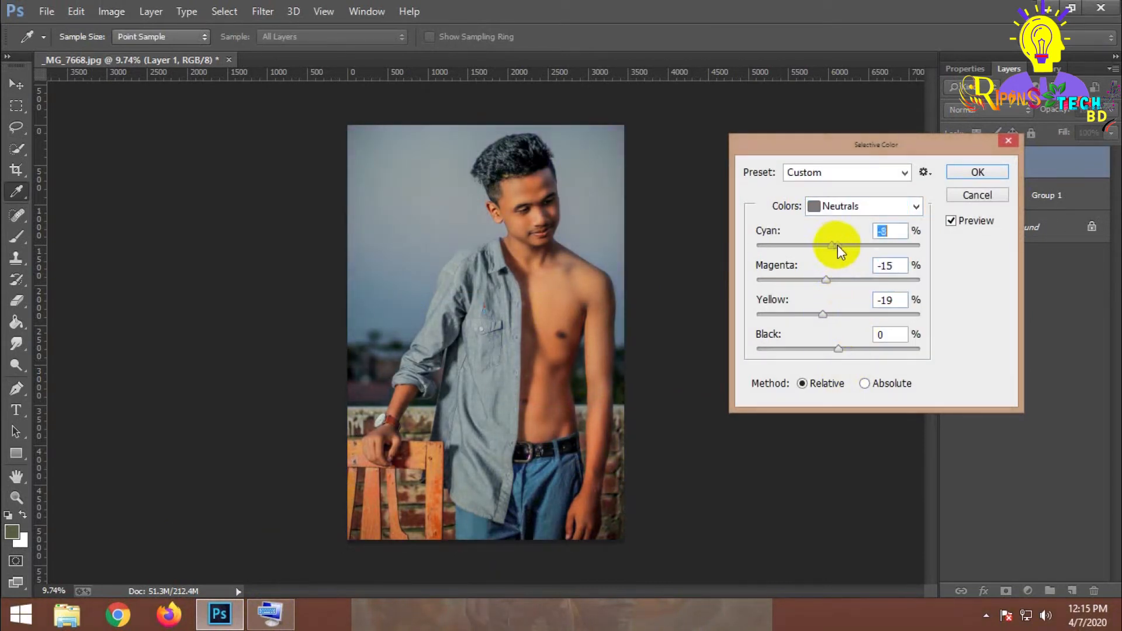
pyautogui.press('Return')
# Add a Selective Color adjustment layer and set Blacks to Cyan +4, Magenta -6 and Yellow -7
pyautogui.click(1028, 591)
pyautogui.click(1029, 579)
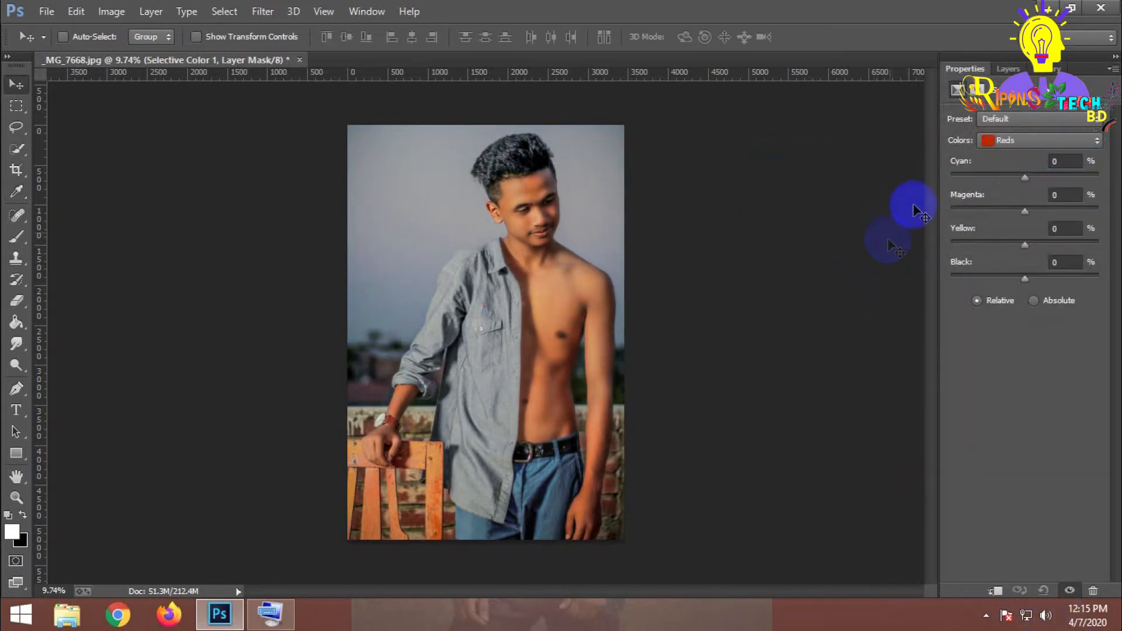
pyautogui.click(1027, 143)
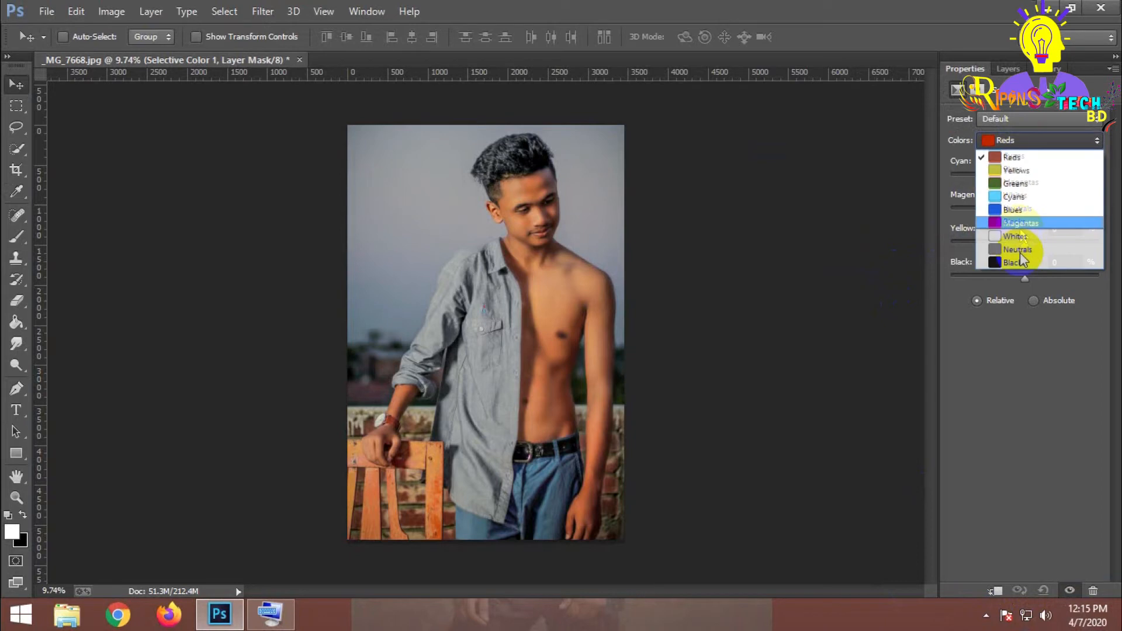
pyautogui.click(1022, 253)
pyautogui.moveTo(1025, 245); pyautogui.dragTo(1022, 244)
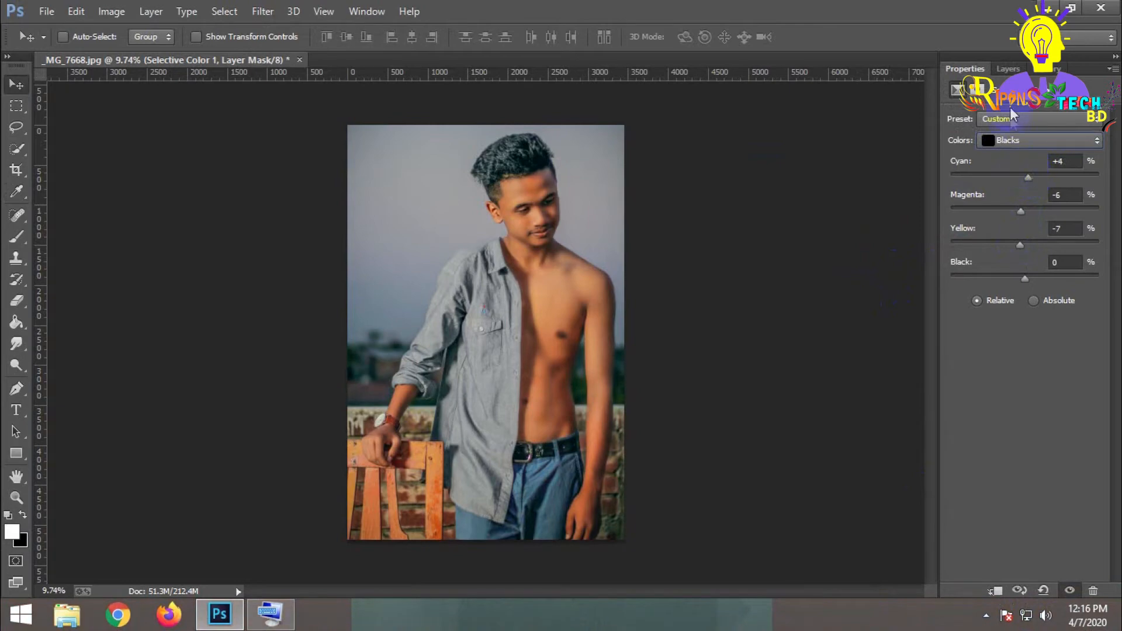
# Merge the Selective Color adjustment and all other visible layers into the Background
pyautogui.click(1008, 68)
pyautogui.rightClick(1053, 164)
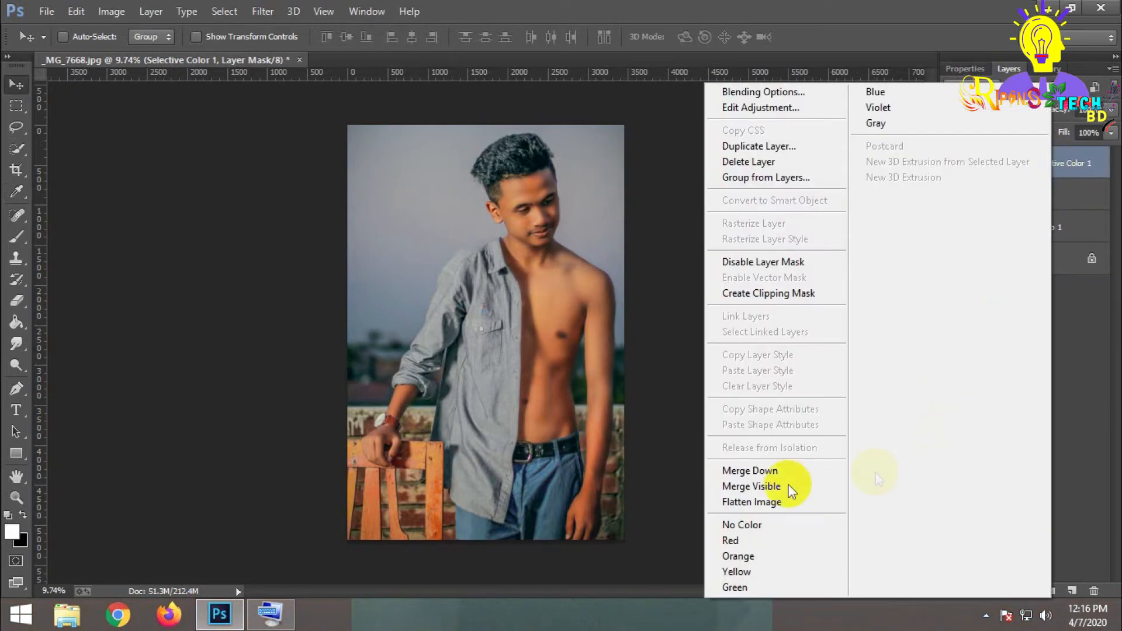
pyautogui.click(754, 486)
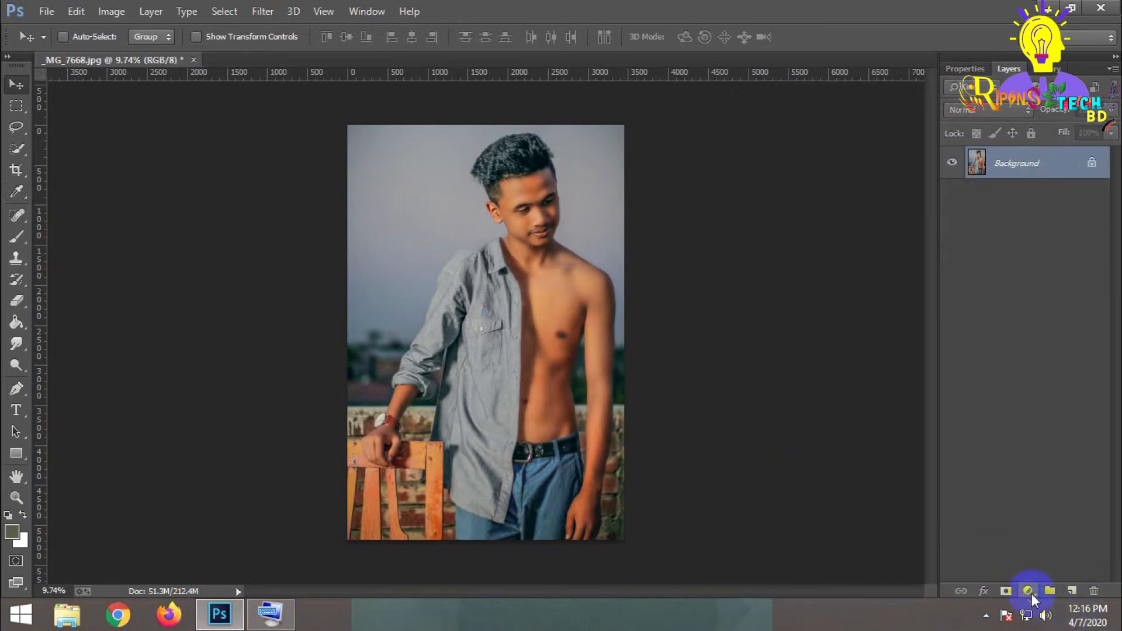
# Add a Color Balance adjustment layer with Midtones at Cyan/Red -31, Magenta/Green -17 and Yellow/Blue -5
pyautogui.click(1029, 591)
pyautogui.click(973, 412)
pyautogui.moveTo(1004, 155); pyautogui.dragTo(996, 184)
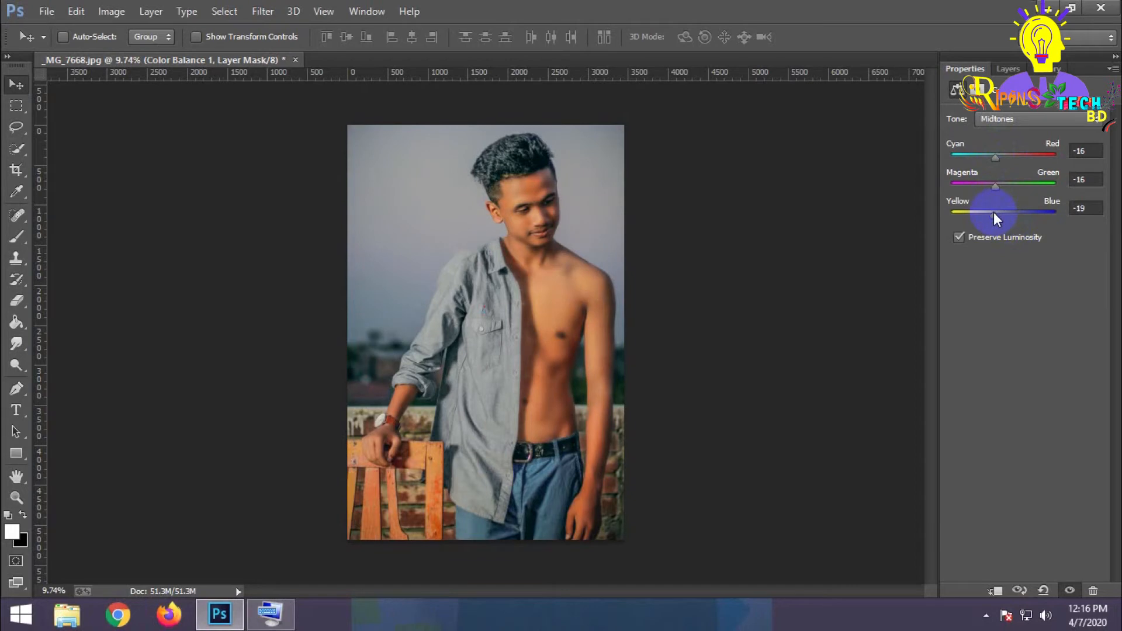
pyautogui.moveTo(996, 158); pyautogui.dragTo(987, 155)
pyautogui.moveTo(997, 214)
pyautogui.mouseDown()
pyautogui.moveTo(994, 184)
pyautogui.moveTo(1001, 216)
pyautogui.mouseUp()
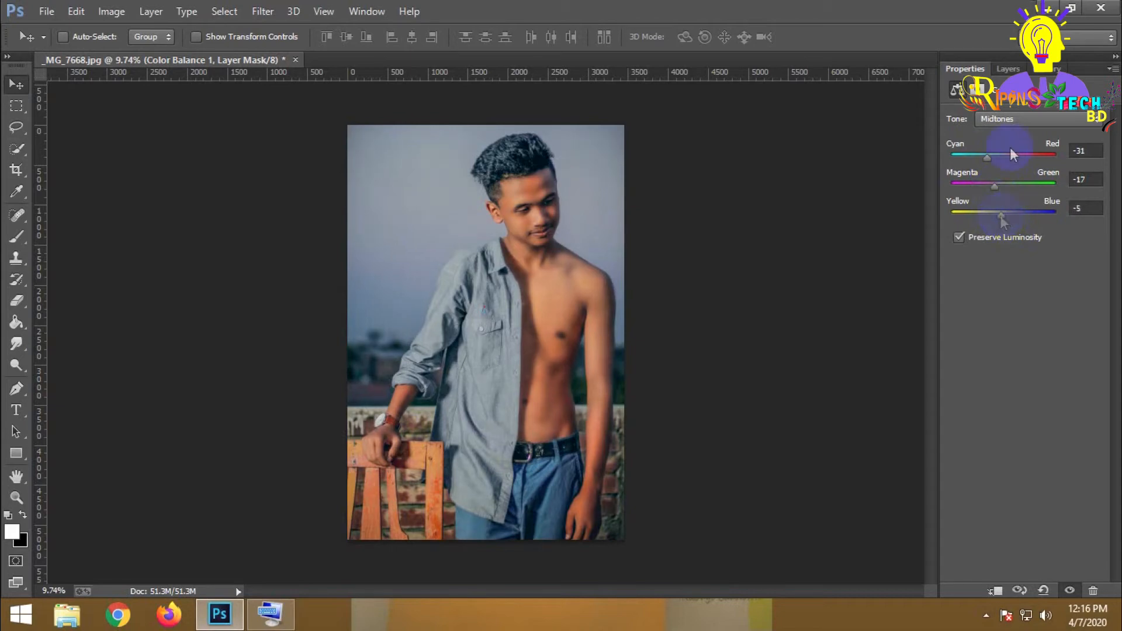
# Merge the Color Balance adjustment layer with the Background
pyautogui.click(1008, 69)
pyautogui.rightClick(1044, 176)
pyautogui.click(752, 494)
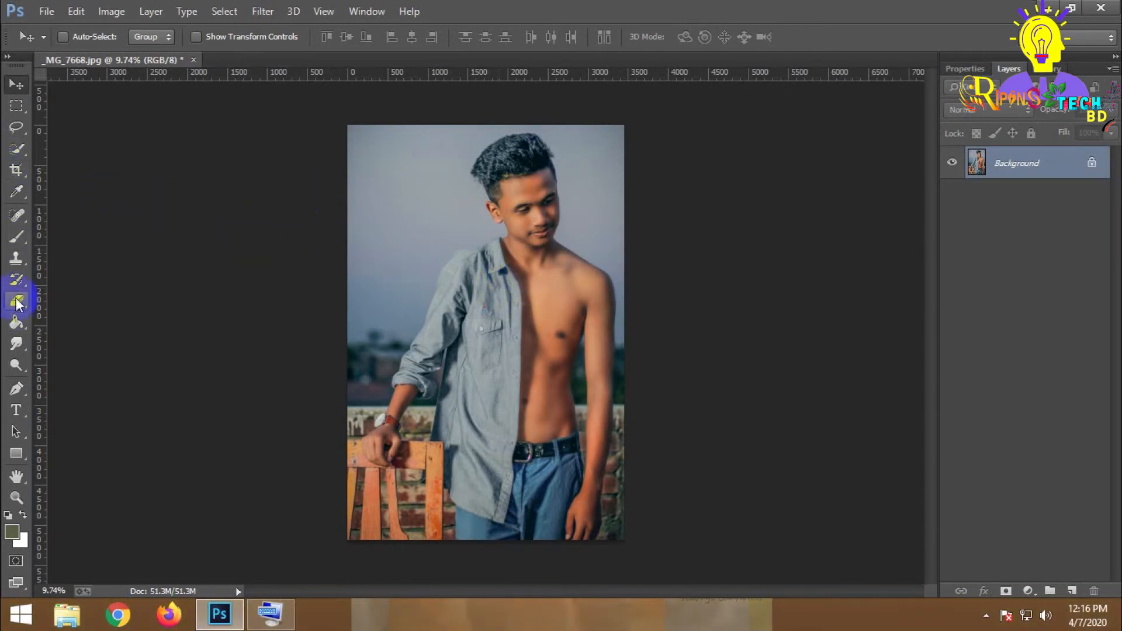
# Open the sky photo IMG20180628165545.jpg from the upload folder on drive F:
pyautogui.click(38, 11)
pyautogui.click(69, 43)
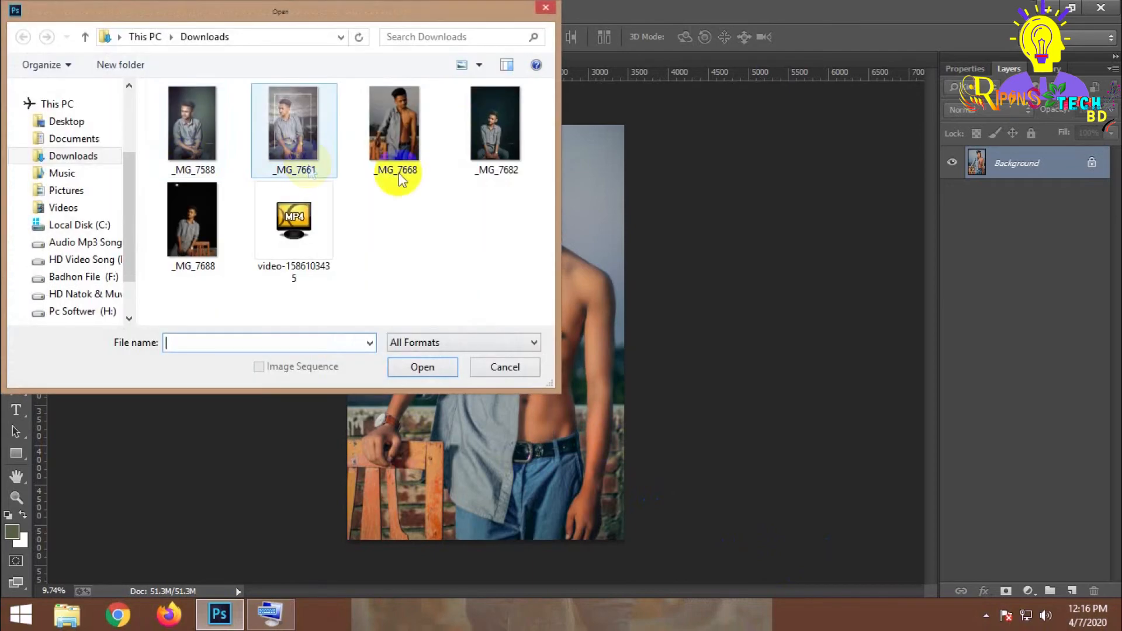
pyautogui.scroll(-3, 120, 246)
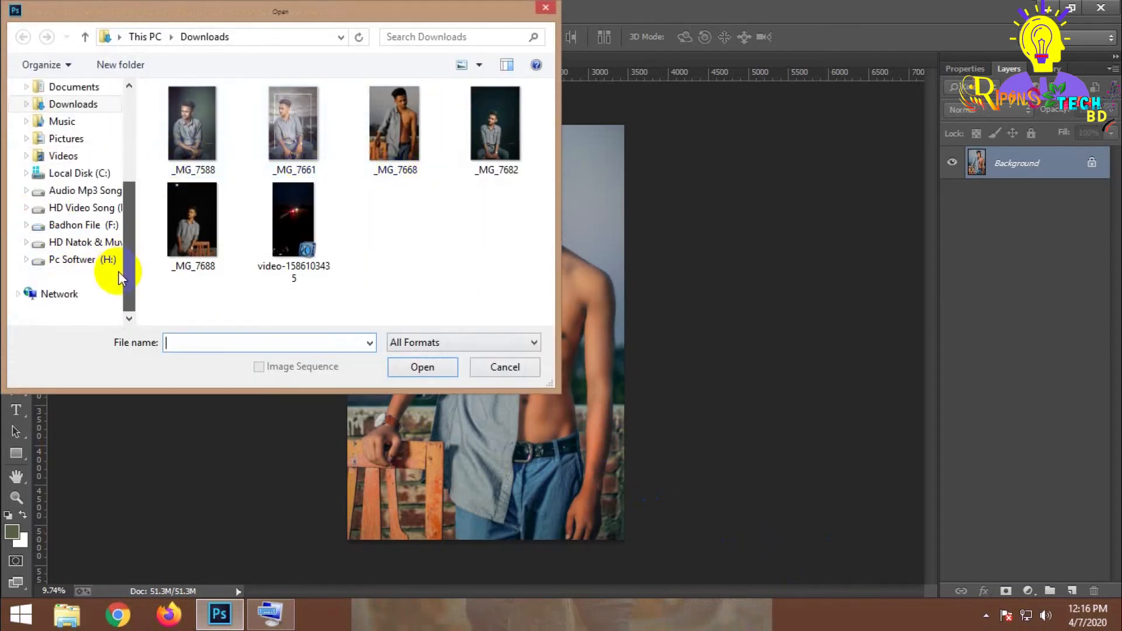
pyautogui.click(85, 225)
pyautogui.click(290, 200)
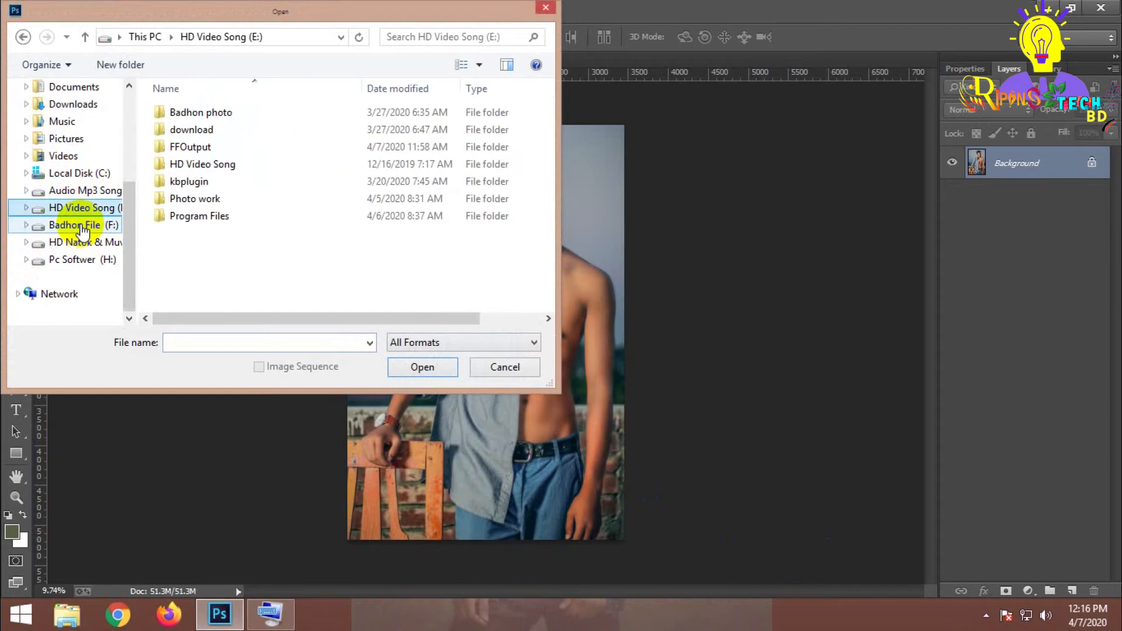
pyautogui.click(82, 228)
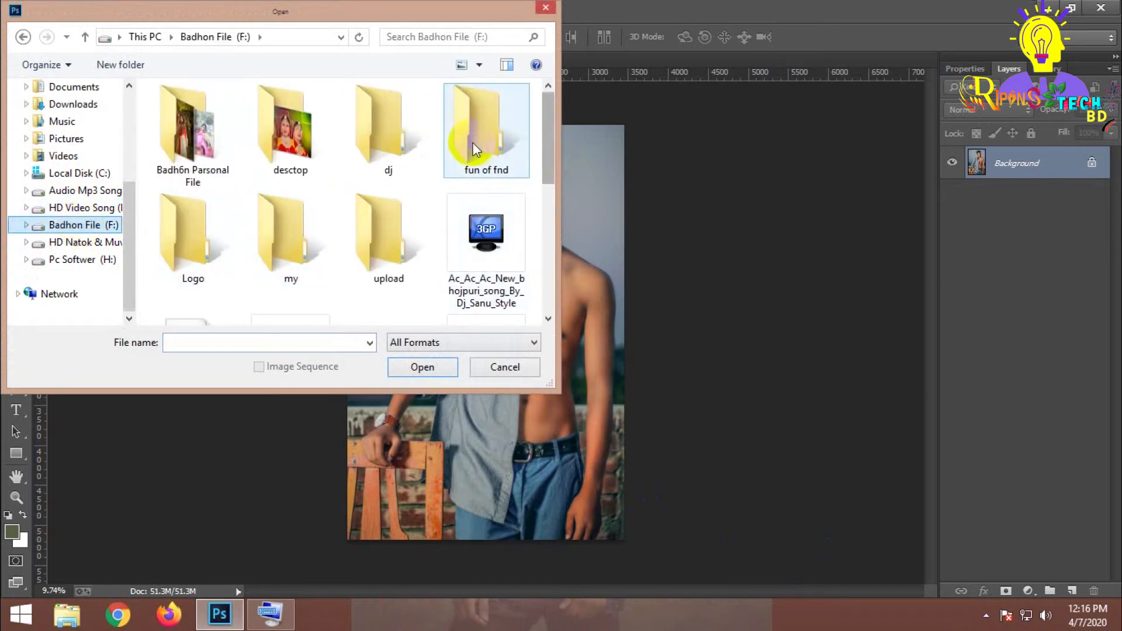
pyautogui.doubleClick(392, 240)
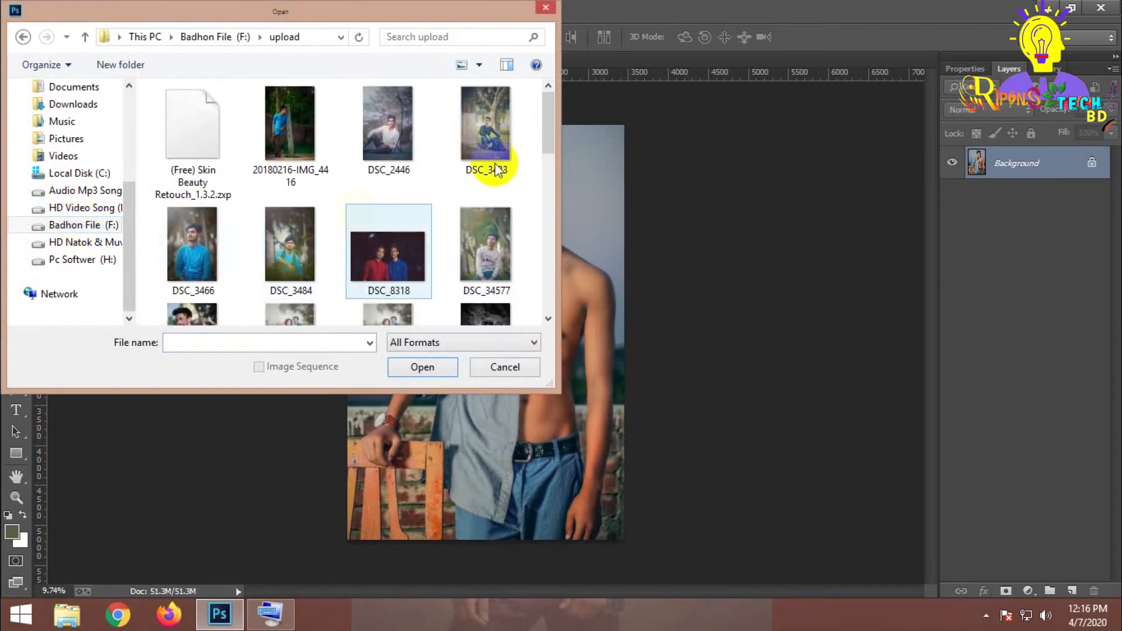
pyautogui.moveTo(550, 136); pyautogui.dragTo(547, 264)
pyautogui.doubleClick(296, 233)
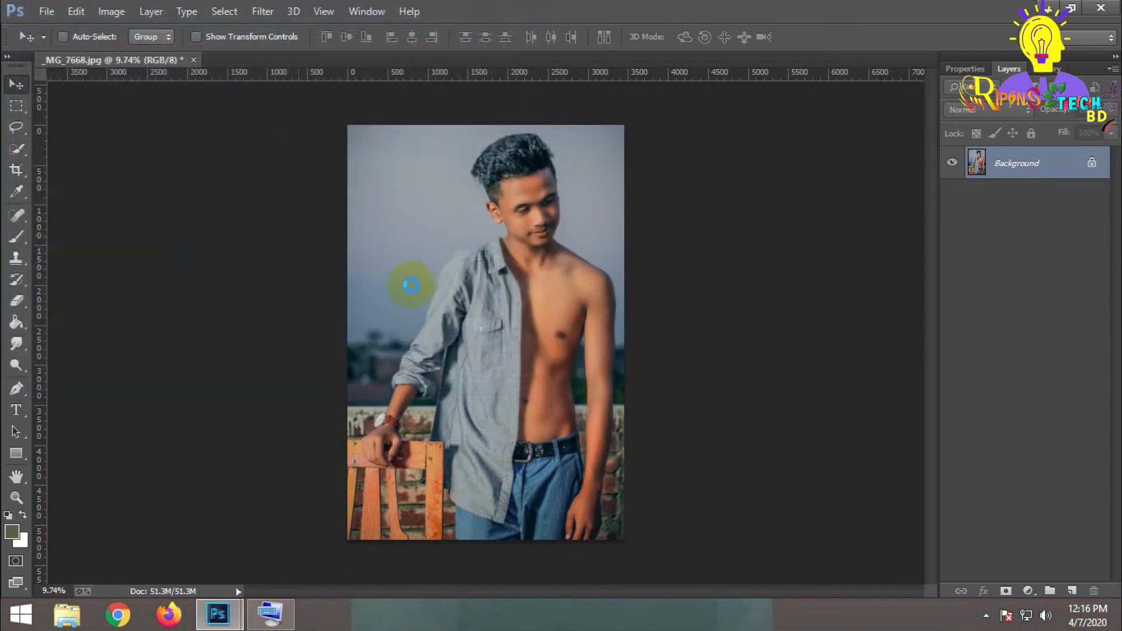
# Copy the sky photo into the portrait as a new layer and enlarge it to span the full width of the picture's upper part
pyautogui.moveTo(373, 79); pyautogui.dragTo(463, 62)
pyautogui.moveTo(290, 186); pyautogui.dragTo(458, 294)
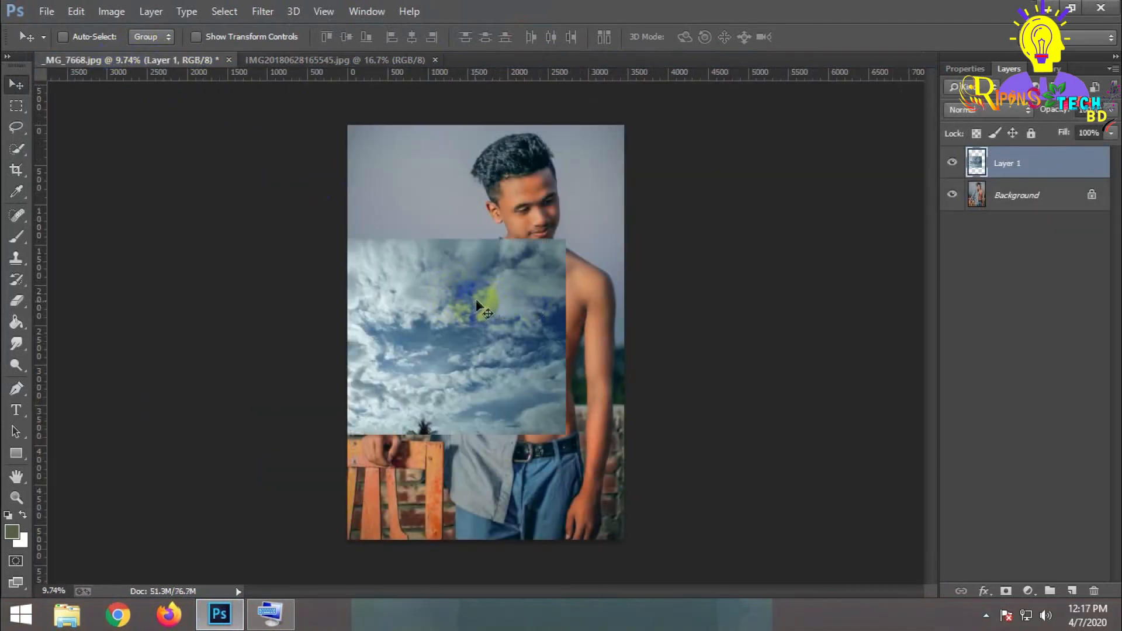
pyautogui.hotkey('ctrl', 't')
pyautogui.moveTo(465, 312); pyautogui.dragTo(531, 187)
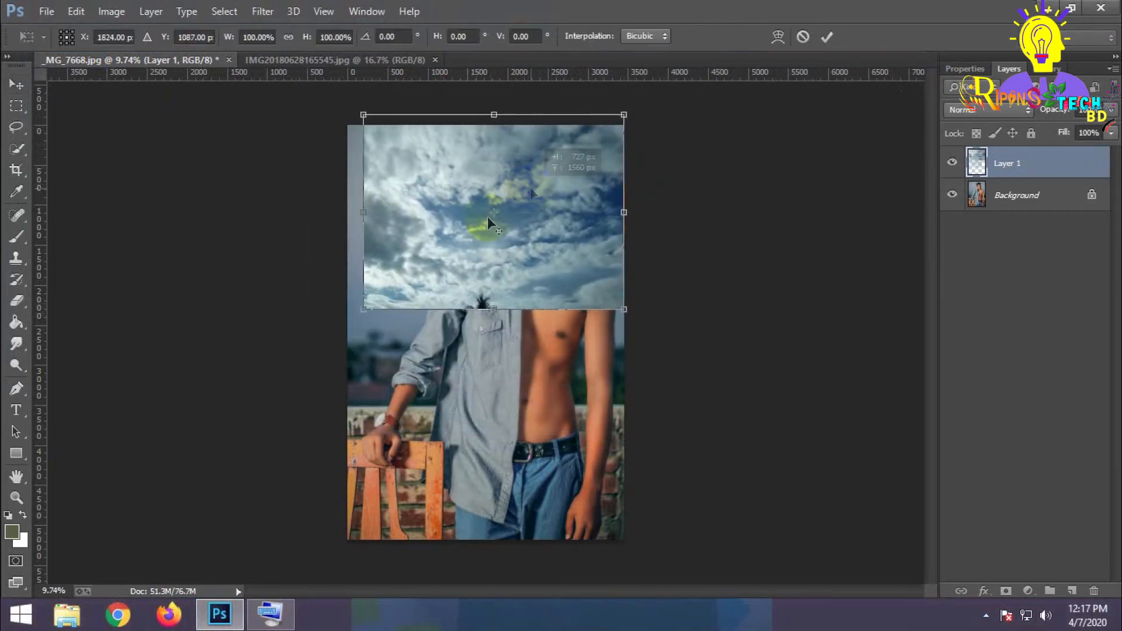
pyautogui.moveTo(272, 211); pyautogui.dragTo(270, 212)
pyautogui.moveTo(445, 306); pyautogui.dragTo(432, 379)
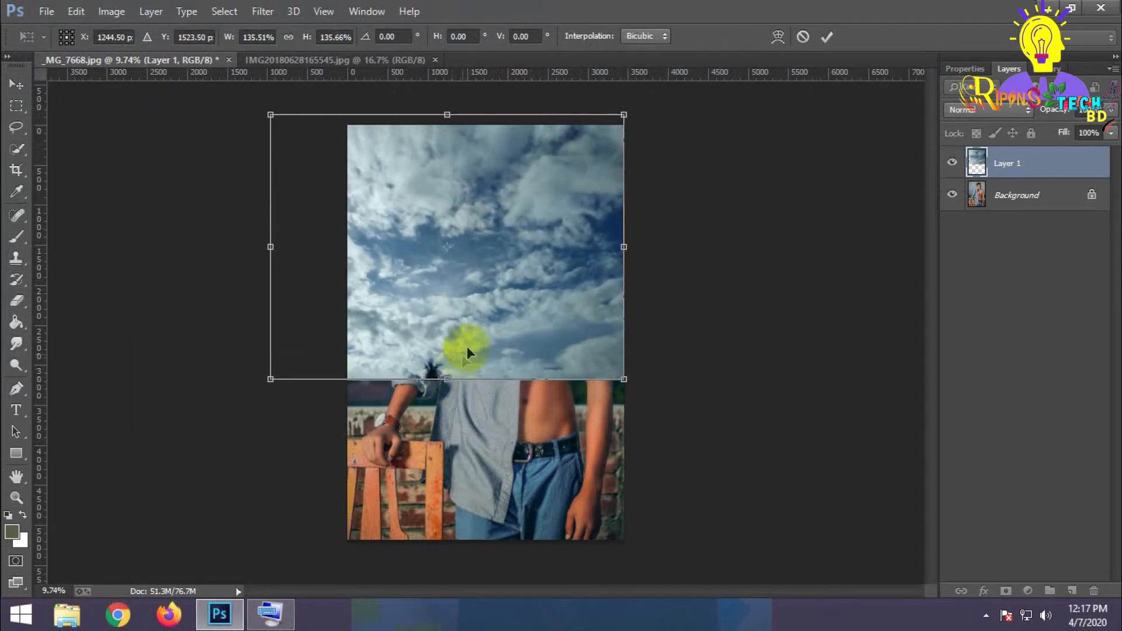
pyautogui.moveTo(623, 249); pyautogui.dragTo(705, 245)
pyautogui.moveTo(582, 268); pyautogui.dragTo(587, 243)
pyautogui.doubleClick(644, 228)
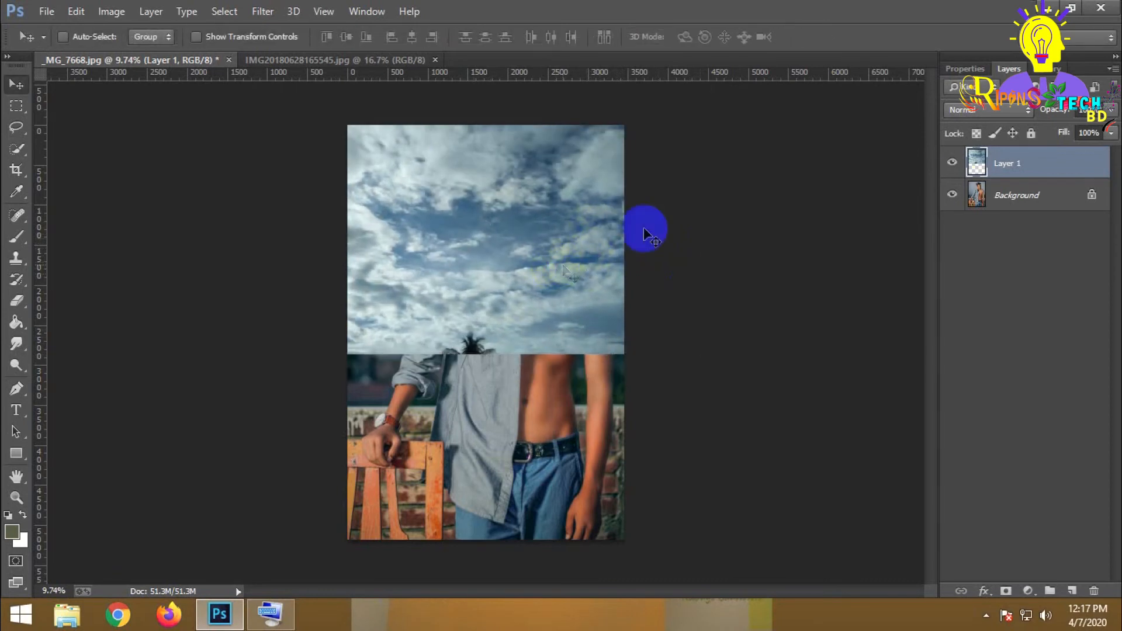
# Reduce the sky layer's Fill to 71% and lower its opacity so the portrait shows through
pyautogui.click(1110, 133)
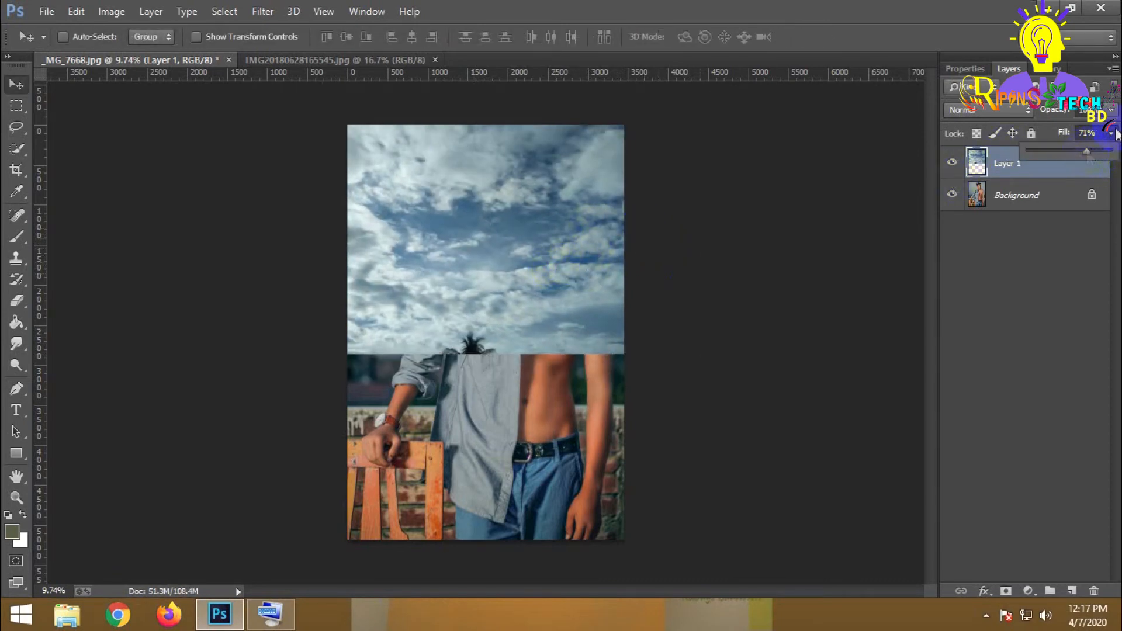
pyautogui.click(1113, 111)
pyautogui.moveTo(1113, 129); pyautogui.dragTo(1097, 132)
# Erase the sky layer over the rooftop horizon, the shirt and the bare torso with a large soft Eraser, from size 1700 down to 1200
pyautogui.click(17, 300)
pyautogui.click(374, 354)
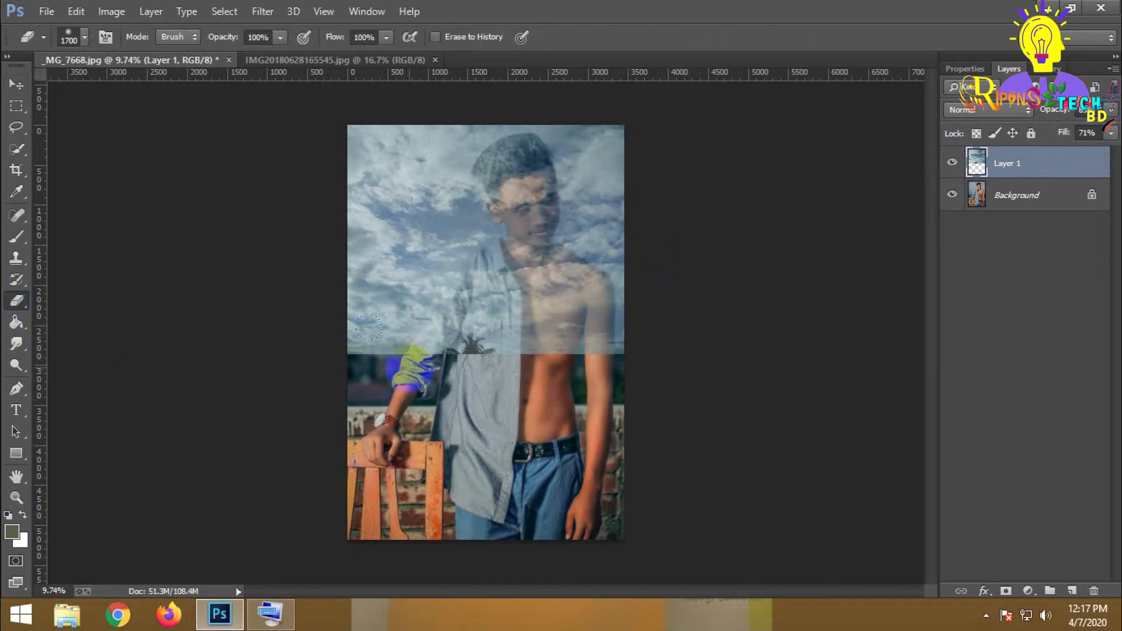
pyautogui.moveTo(358, 327)
pyautogui.mouseDown()
pyautogui.moveTo(323, 350)
pyautogui.moveTo(377, 330)
pyautogui.moveTo(355, 339)
pyautogui.mouseUp()
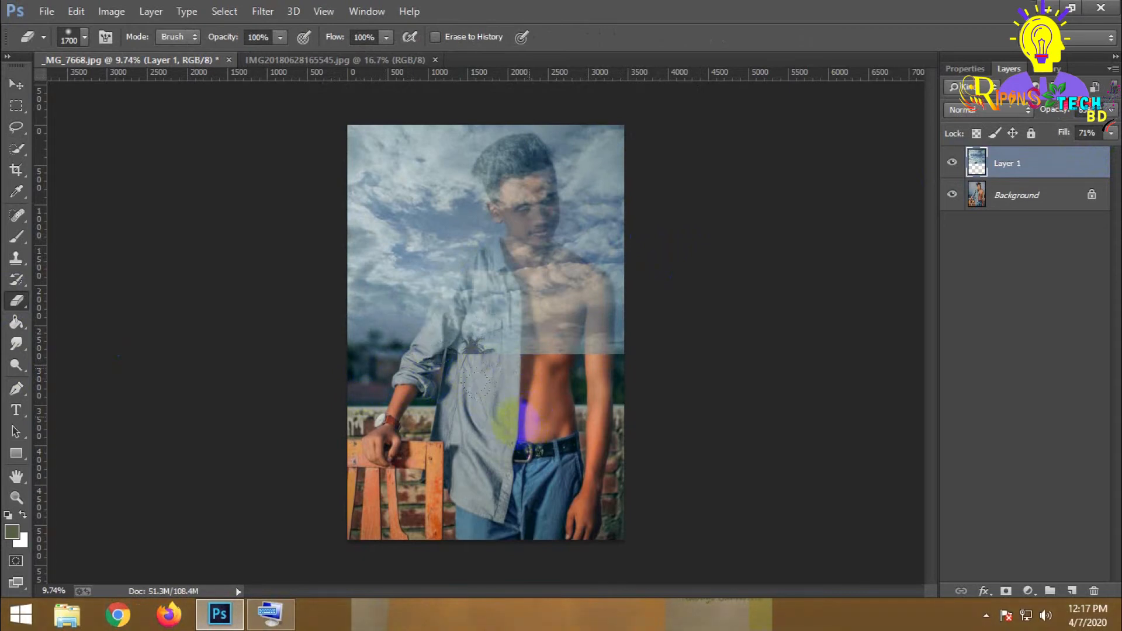
pyautogui.moveTo(479, 383)
pyautogui.mouseDown()
pyautogui.moveTo(526, 327)
pyautogui.moveTo(474, 400)
pyautogui.mouseUp()
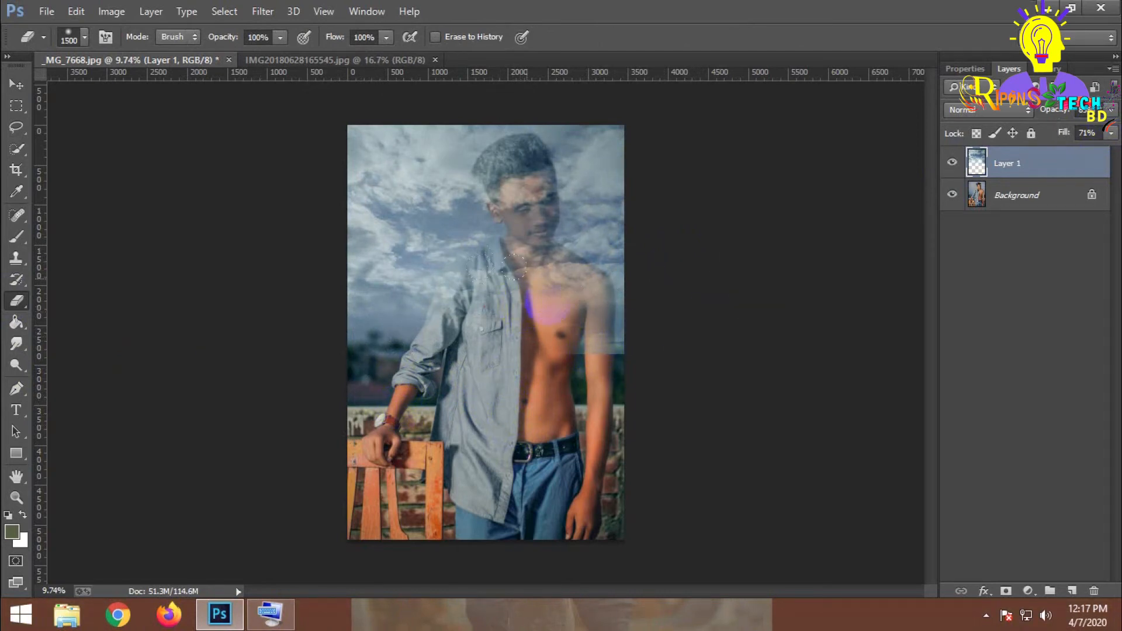
pyautogui.moveTo(500, 286)
pyautogui.mouseDown()
pyautogui.moveTo(529, 274)
pyautogui.moveTo(542, 305)
pyautogui.moveTo(544, 290)
pyautogui.moveTo(544, 321)
pyautogui.moveTo(548, 274)
pyautogui.moveTo(528, 263)
pyautogui.moveTo(507, 274)
pyautogui.moveTo(499, 252)
pyautogui.moveTo(460, 287)
pyautogui.mouseUp()
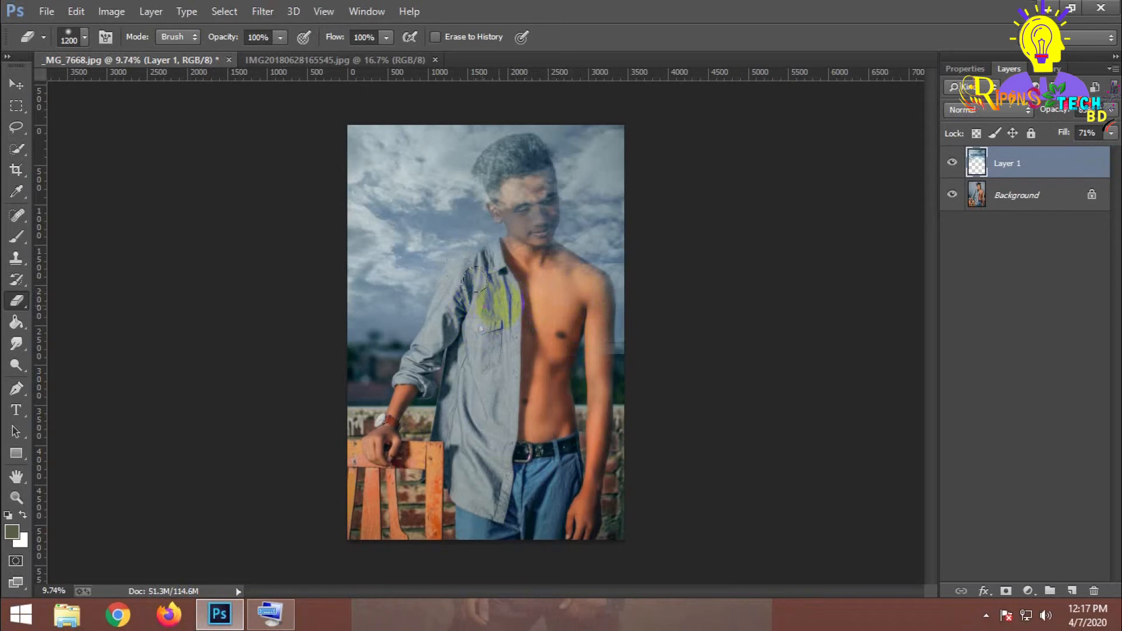
# Erase the remaining sky over the hair, face, neck, shoulder and arm with a smaller Eraser, size 600 down to 400
pyautogui.moveTo(521, 155); pyautogui.dragTo(504, 163)
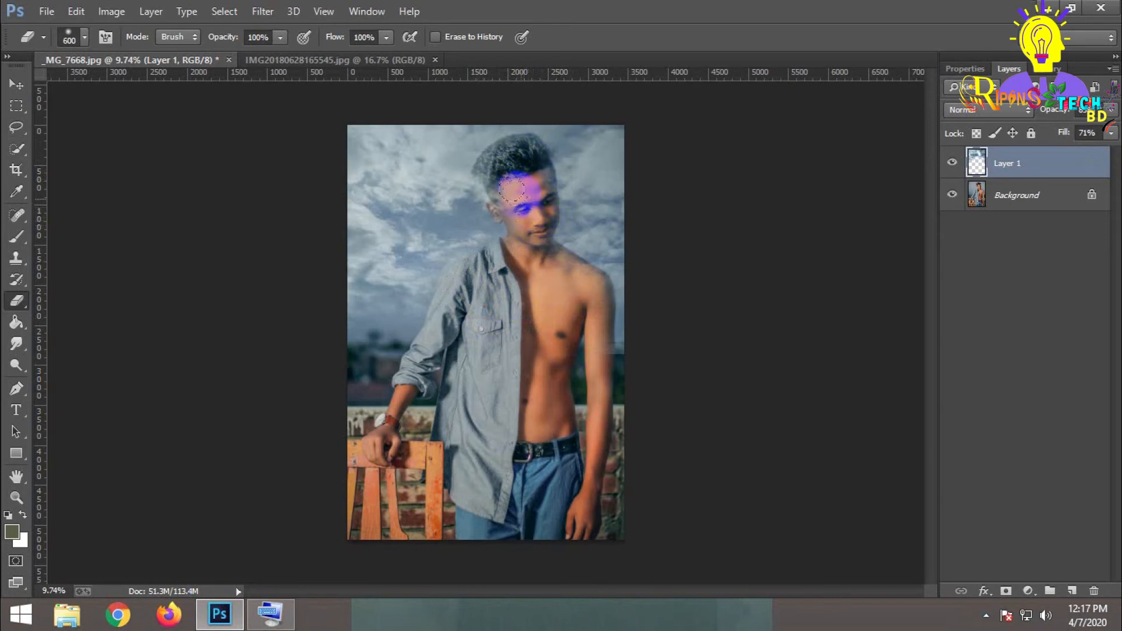
pyautogui.moveTo(506, 185); pyautogui.dragTo(512, 191)
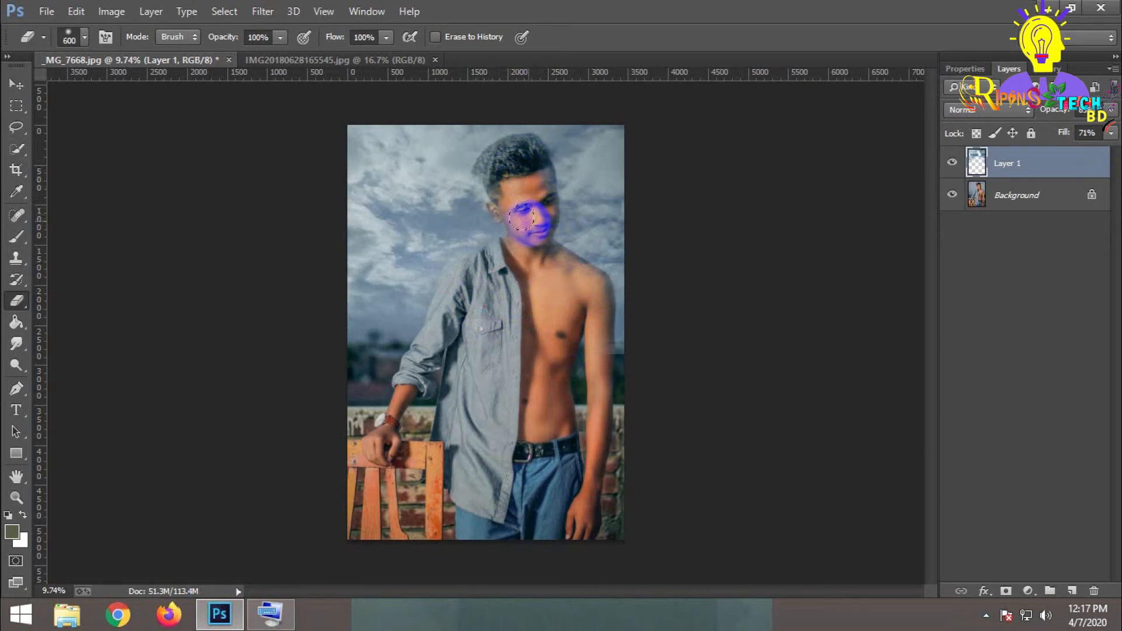
pyautogui.moveTo(530, 173); pyautogui.dragTo(536, 199)
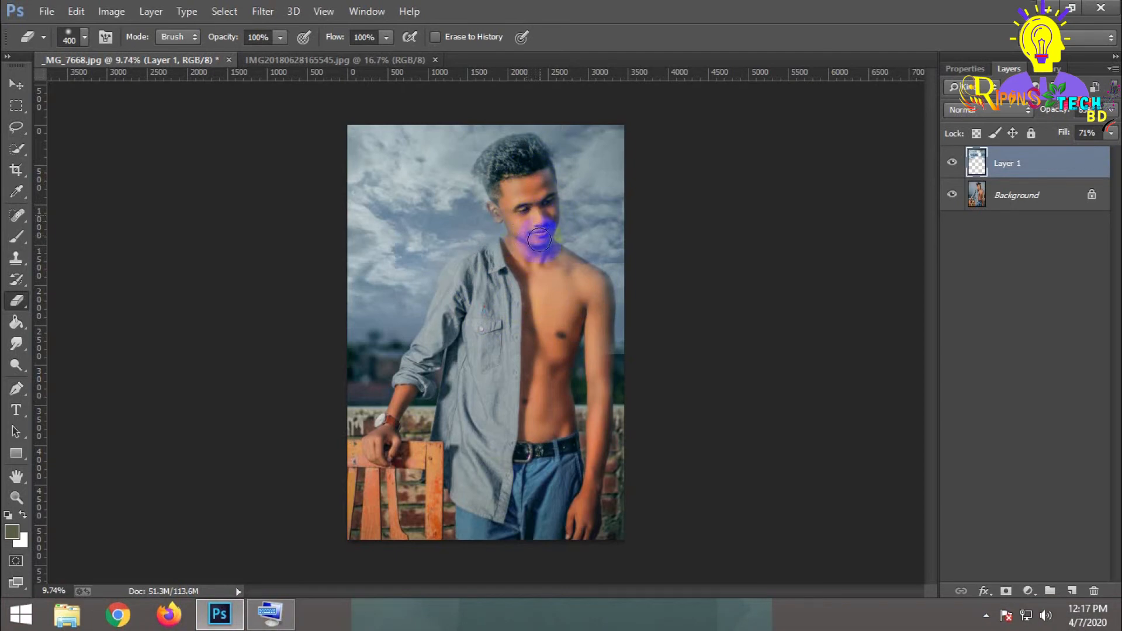
pyautogui.moveTo(554, 266); pyautogui.dragTo(546, 257)
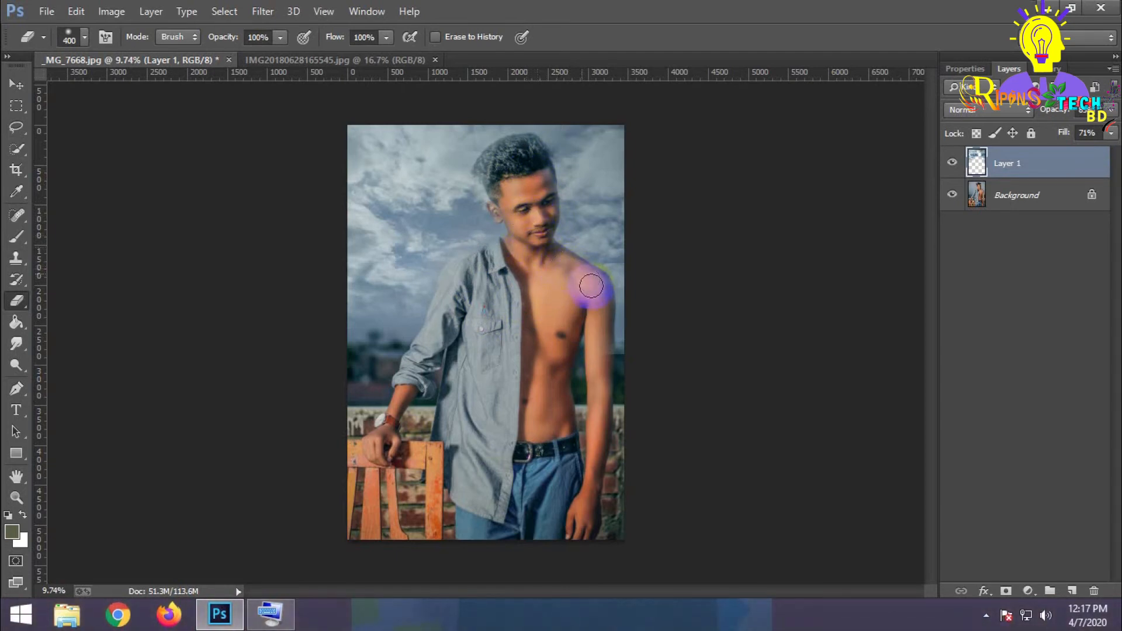
pyautogui.moveTo(598, 310); pyautogui.dragTo(586, 379)
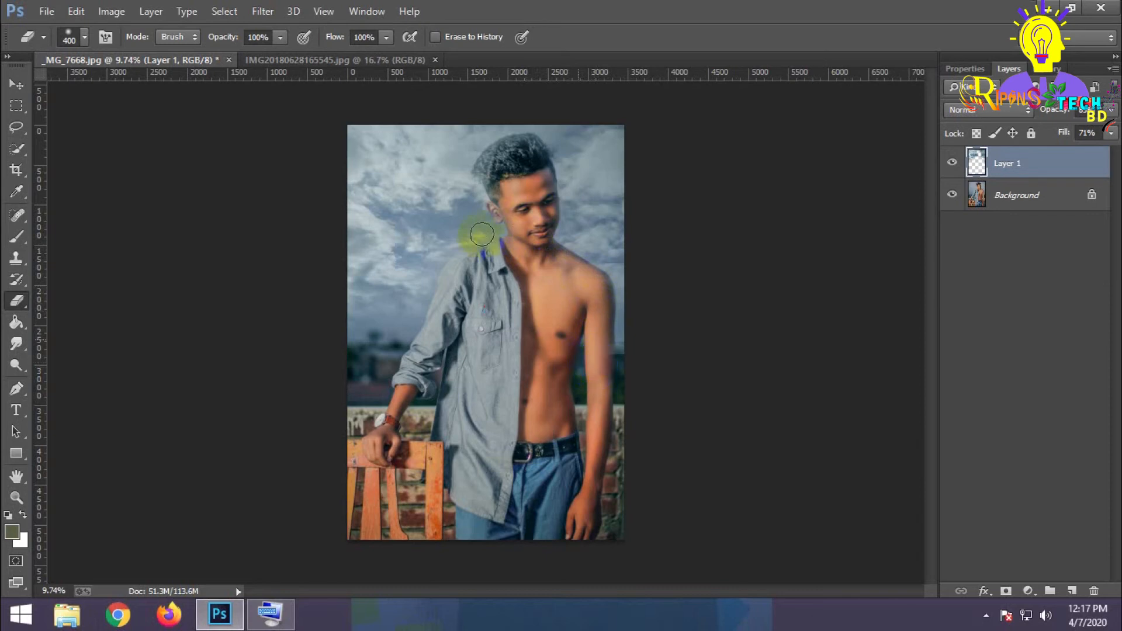
pyautogui.moveTo(491, 164)
pyautogui.mouseDown()
pyautogui.moveTo(525, 148)
pyautogui.moveTo(487, 166)
pyautogui.moveTo(512, 174)
pyautogui.moveTo(493, 182)
pyautogui.moveTo(501, 200)
pyautogui.mouseUp()
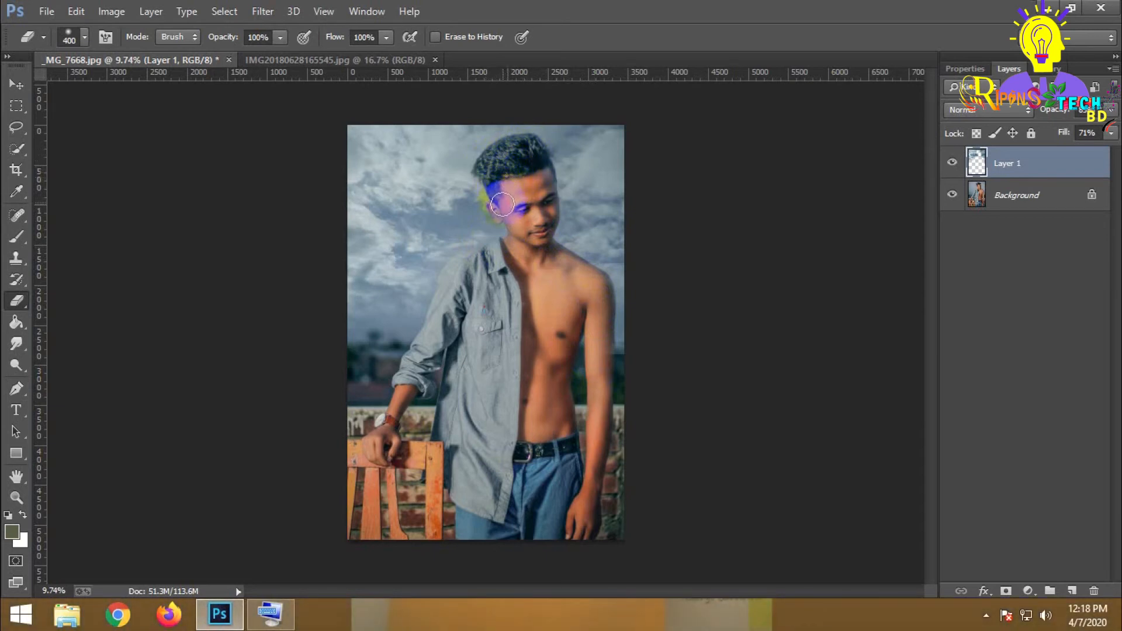
pyautogui.moveTo(532, 216)
pyautogui.mouseDown()
pyautogui.moveTo(583, 278)
pyautogui.moveTo(525, 280)
pyautogui.moveTo(543, 203)
pyautogui.moveTo(533, 164)
pyautogui.mouseUp()
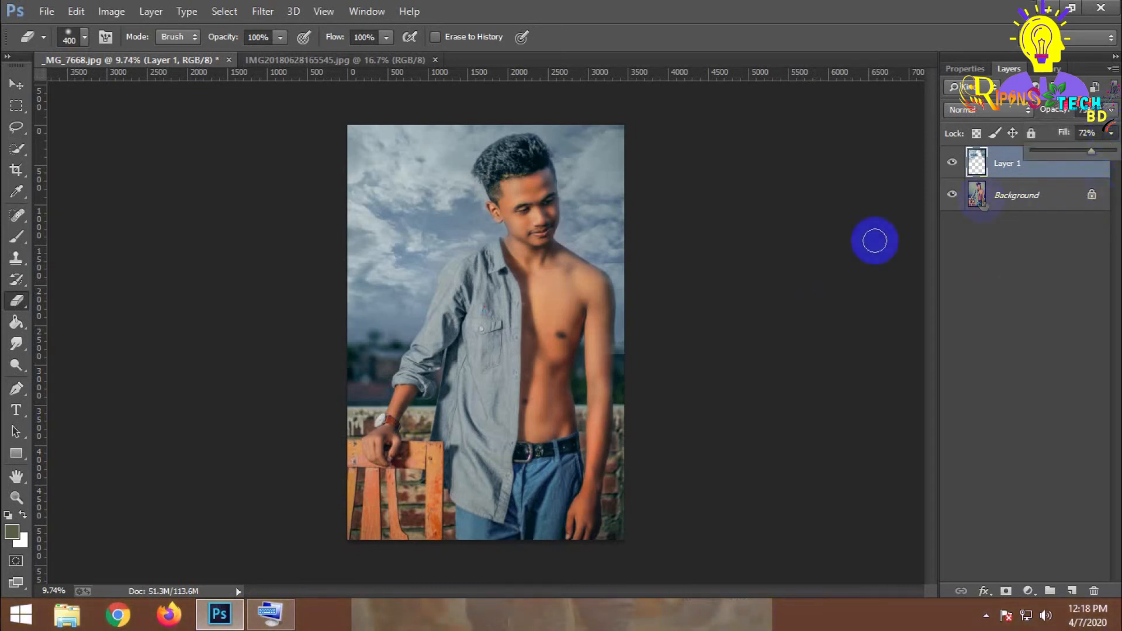
pyautogui.rightClick(1030, 170)
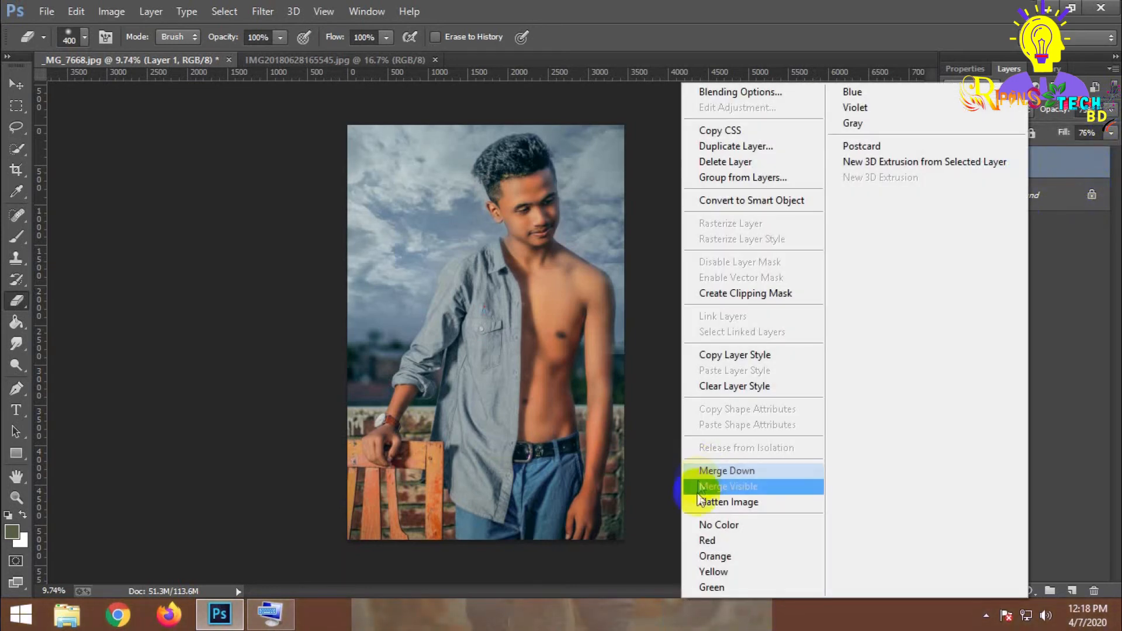
pyautogui.click(724, 486)
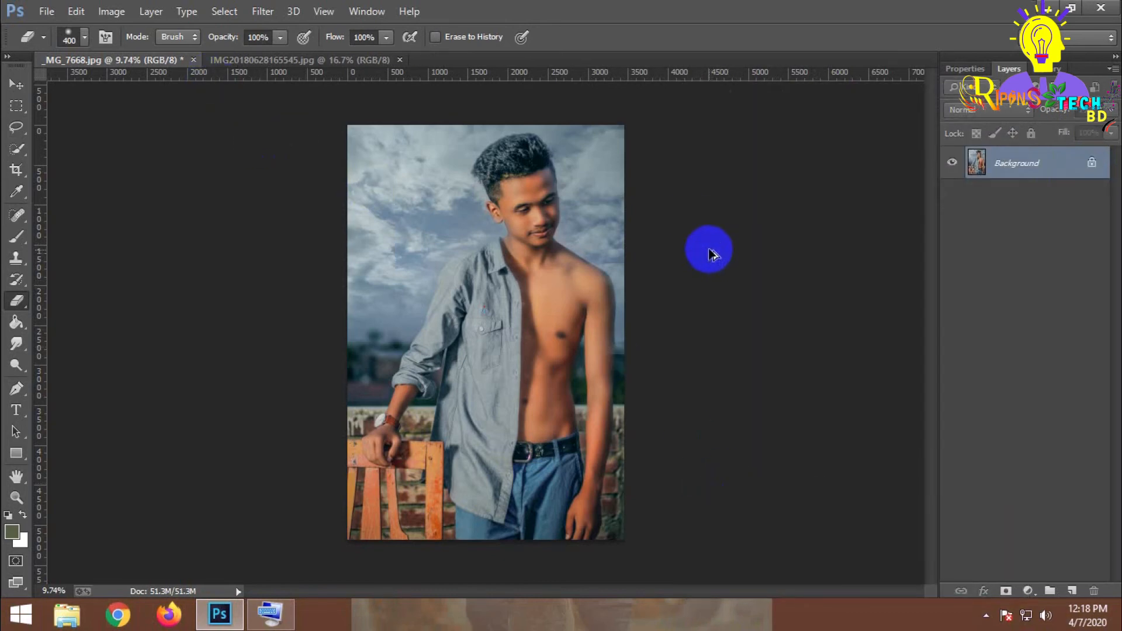
pyautogui.hotkey('ctrl', 'z')
# Soften the sky layer with a Gaussian Blur and merge it with the Background
pyautogui.click(263, 11)
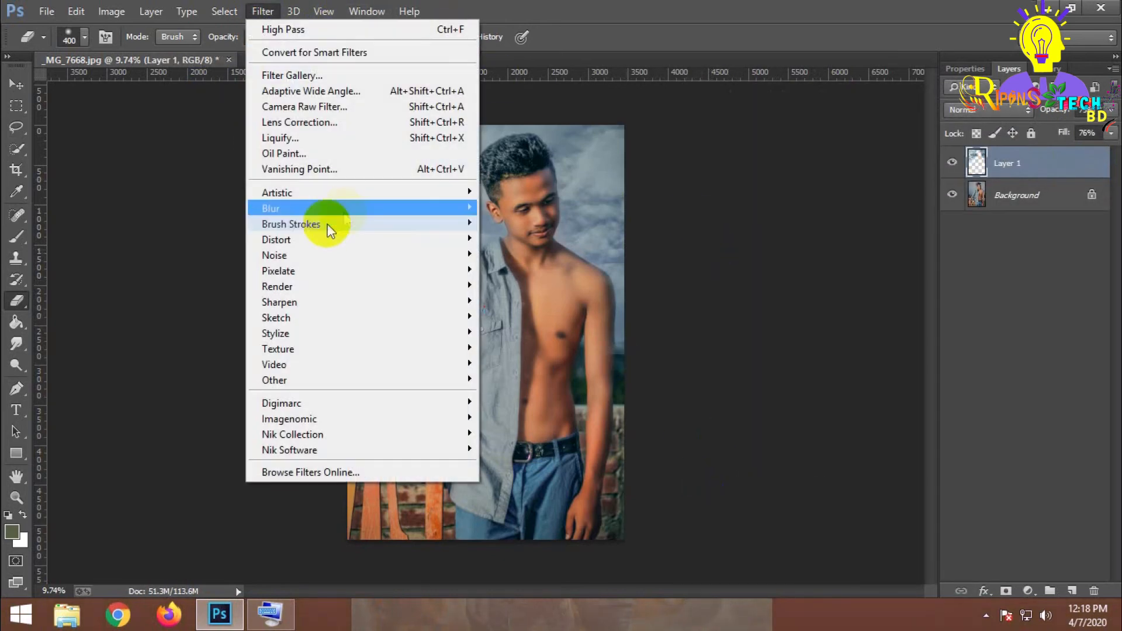
pyautogui.moveTo(350, 209)
pyautogui.click(557, 323)
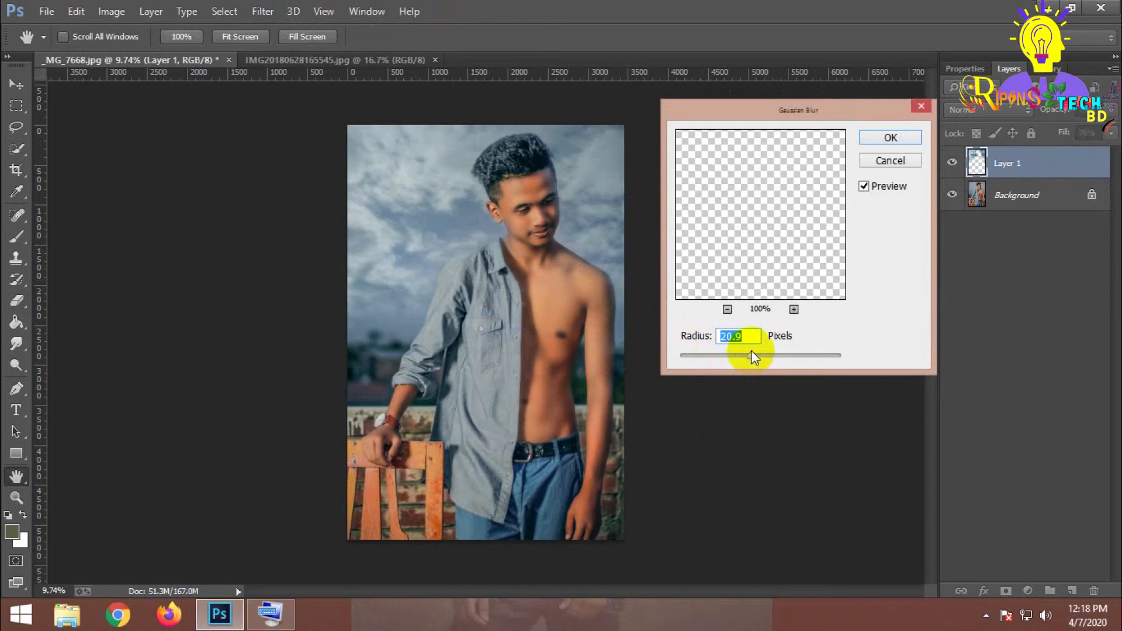
pyautogui.moveTo(746, 352); pyautogui.dragTo(745, 353)
pyautogui.click(905, 137)
pyautogui.press('e')
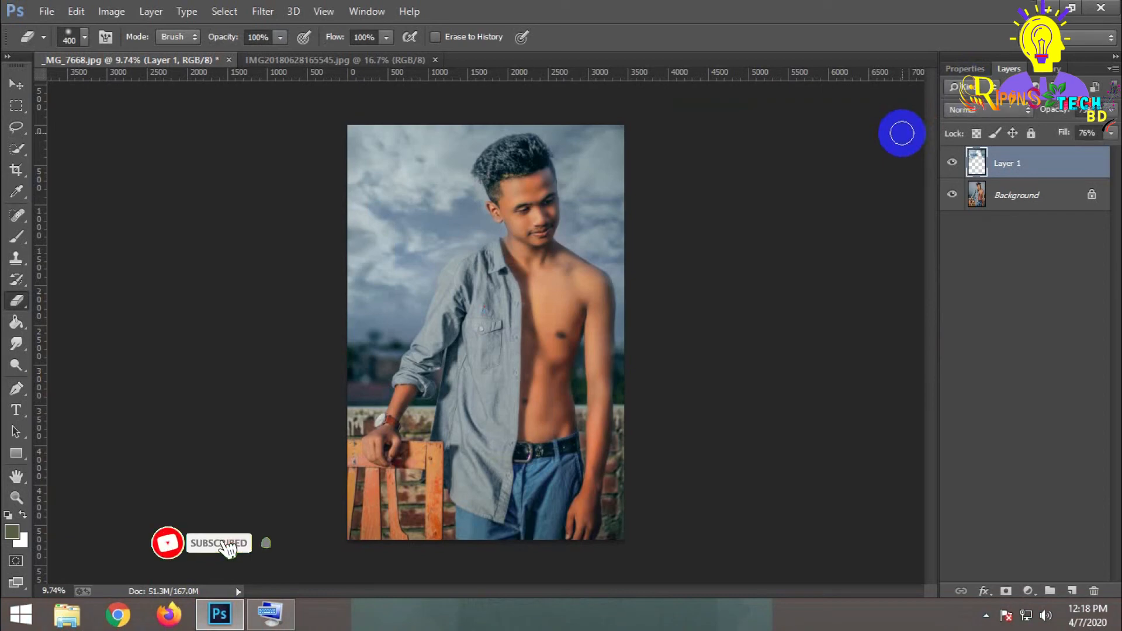
pyautogui.rightClick(1032, 163)
pyautogui.click(739, 486)
pyautogui.click(262, 11)
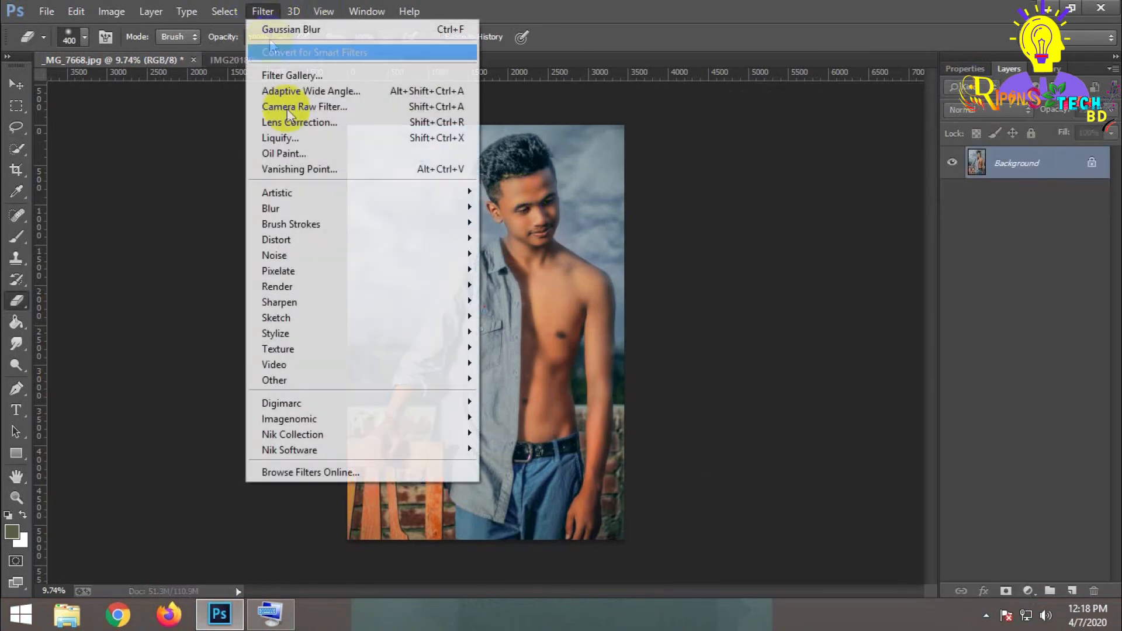
pyautogui.click(289, 107)
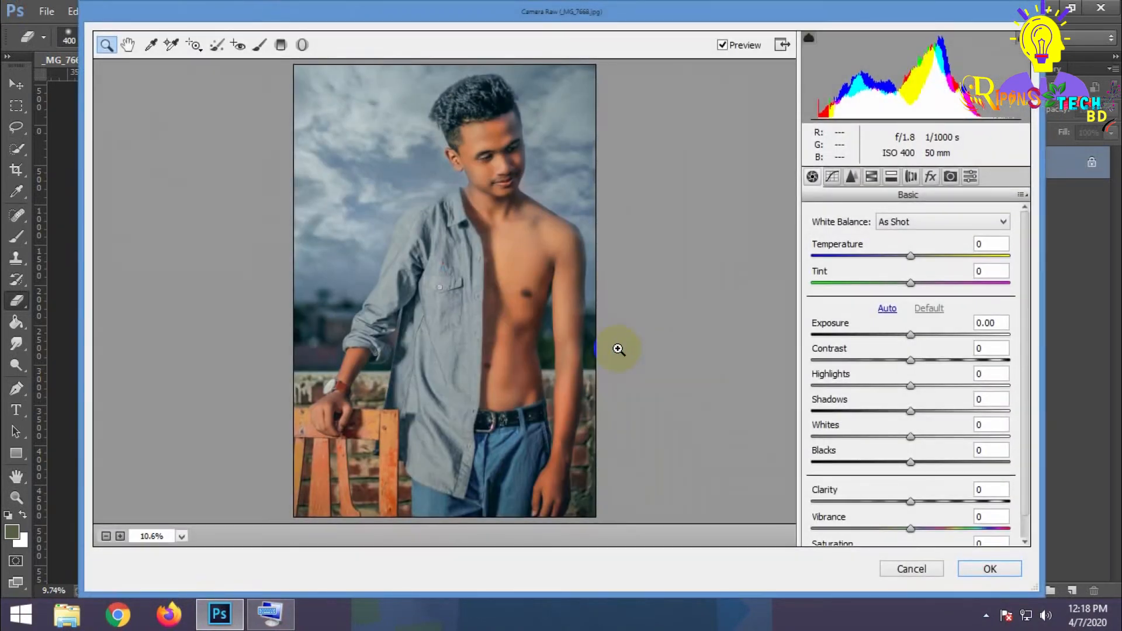
pyautogui.click(912, 568)
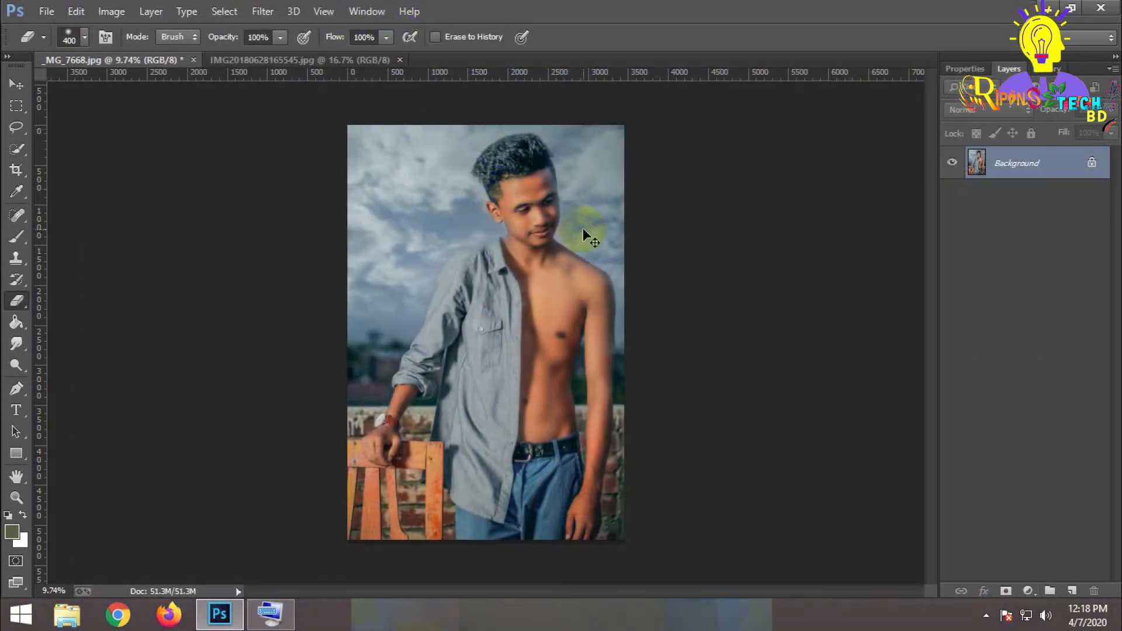
# In Levels, set the RGB channel's black input level to 11 and its black output level to 33
pyautogui.hotkey('ctrl', 'l')
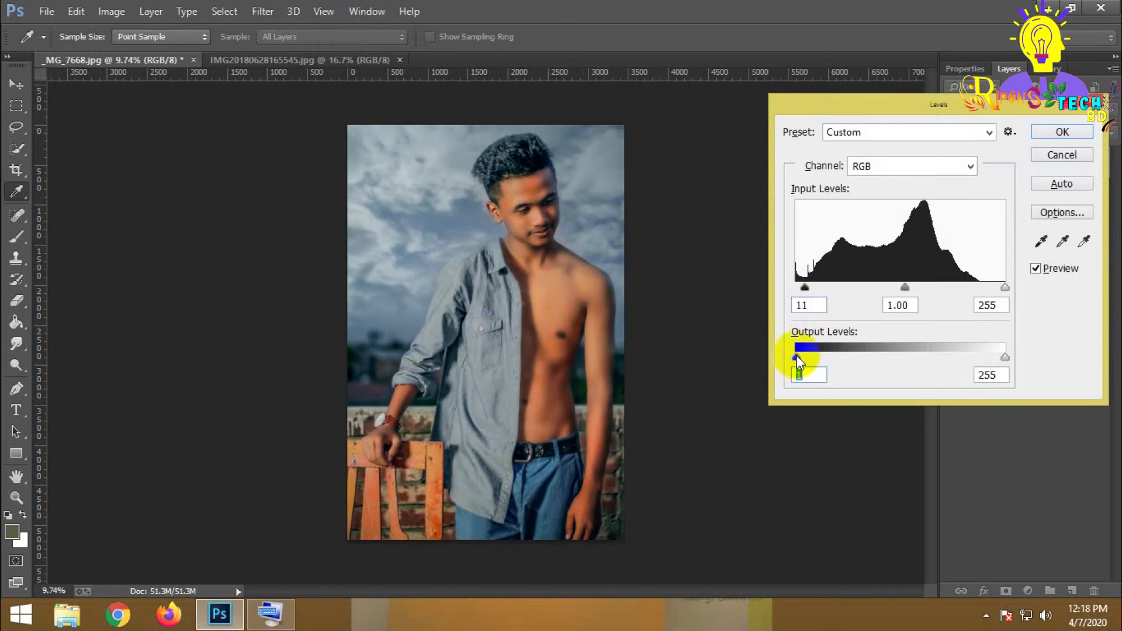
pyautogui.moveTo(801, 361); pyautogui.dragTo(808, 360)
pyautogui.moveTo(816, 135); pyautogui.dragTo(866, 166)
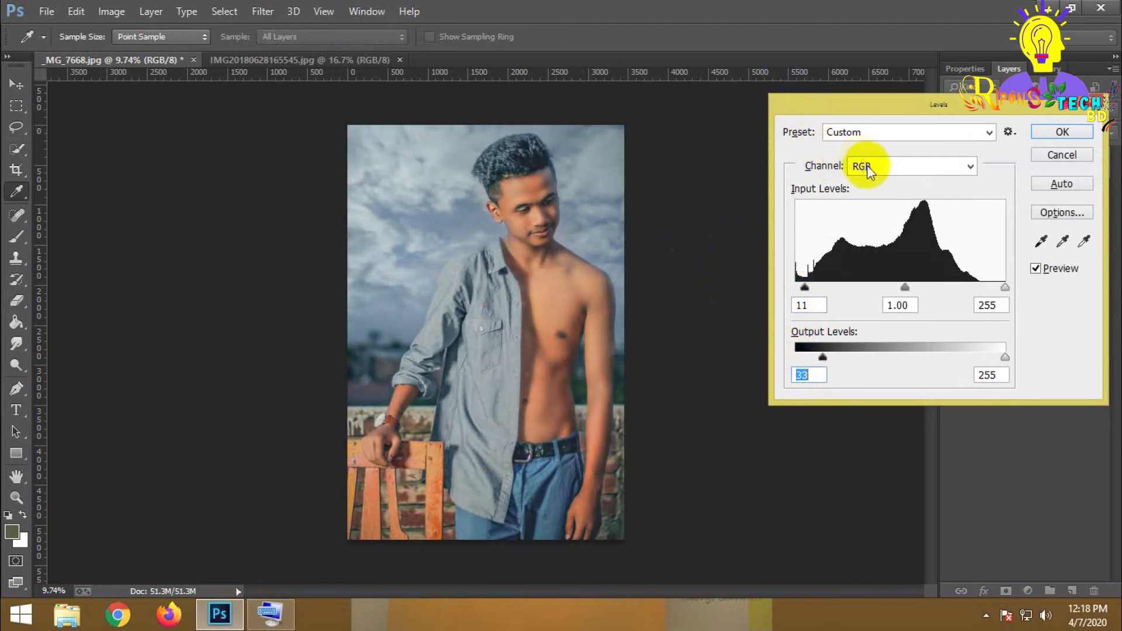
# Raise the black output levels of the Red and Green channels slightly and the Blue channel's to 13, and apply the Levels adjustment
pyautogui.click(884, 168)
pyautogui.click(868, 195)
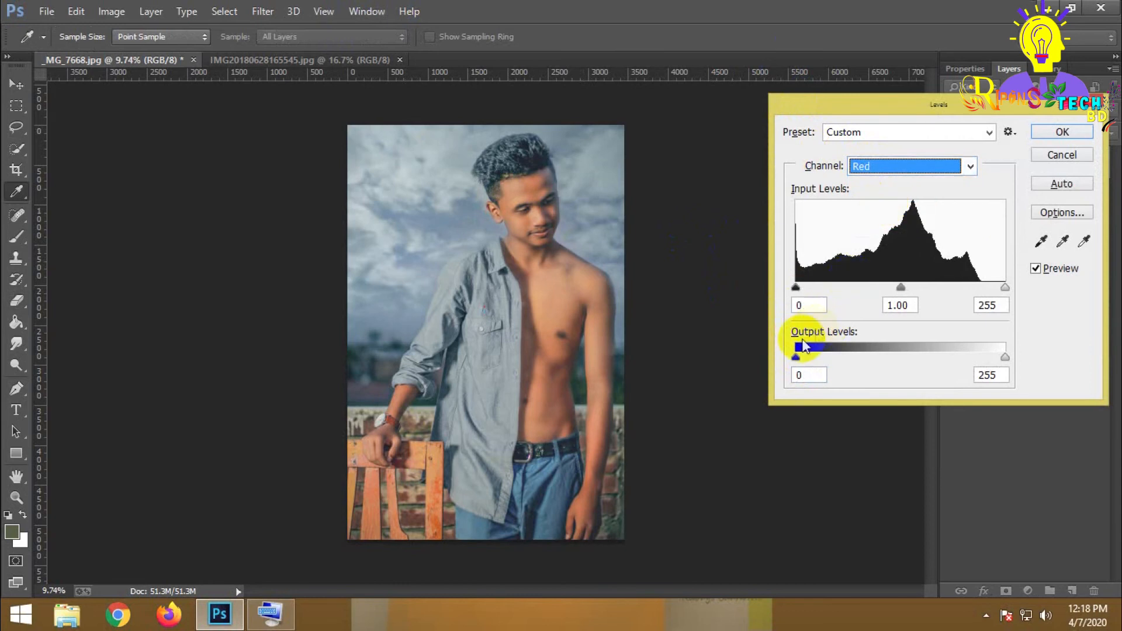
pyautogui.moveTo(798, 361); pyautogui.dragTo(810, 360)
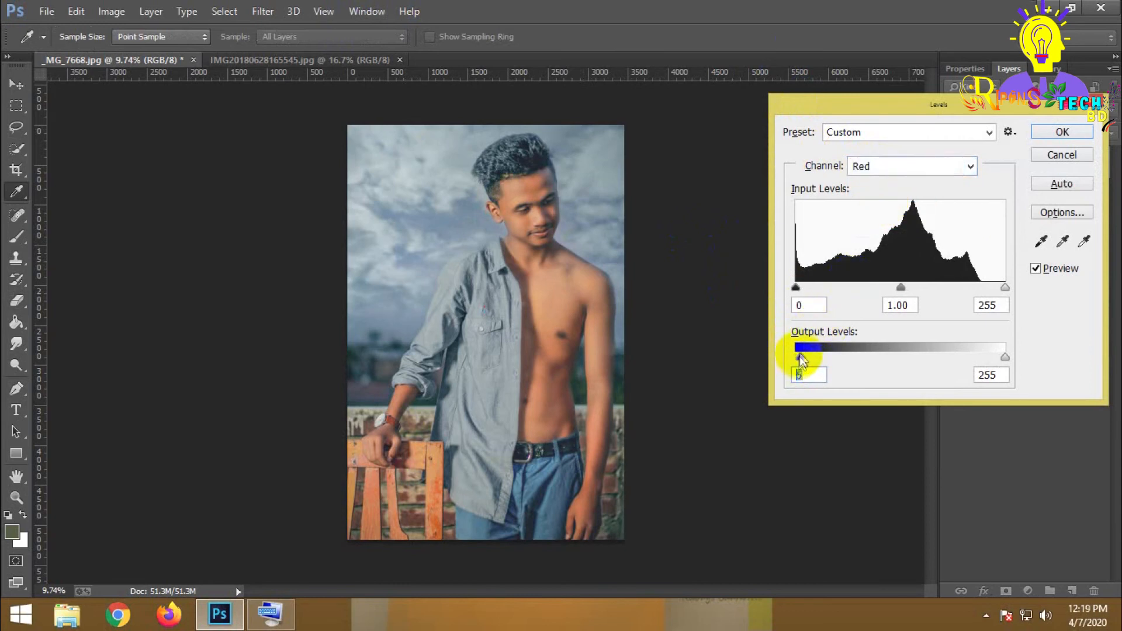
pyautogui.click(877, 167)
pyautogui.click(870, 223)
pyautogui.click(796, 357)
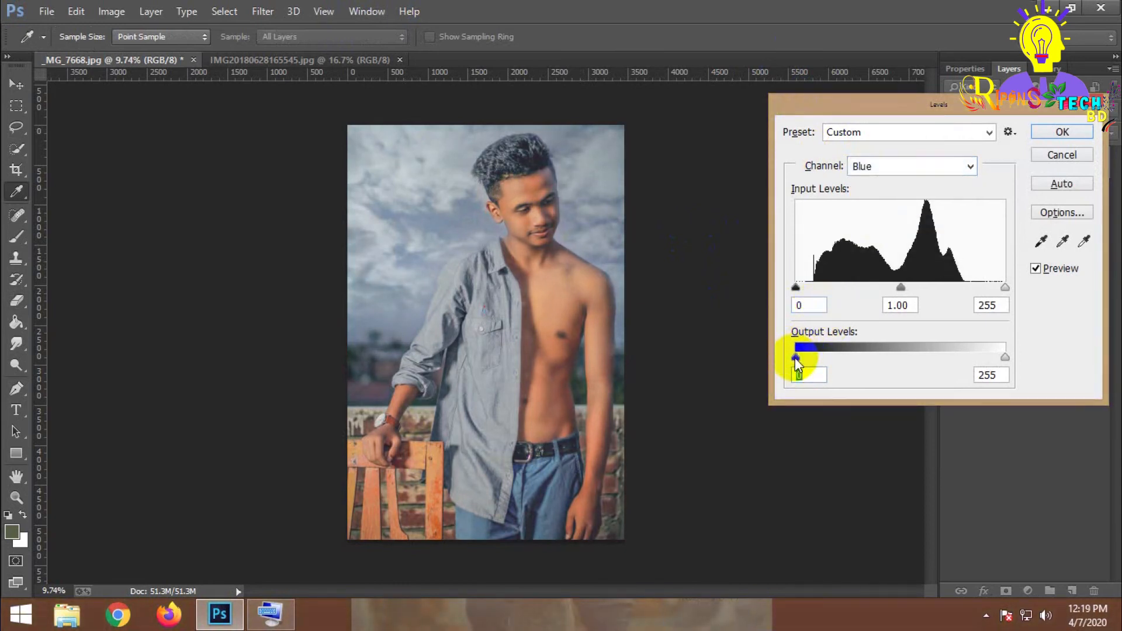
pyautogui.click(877, 167)
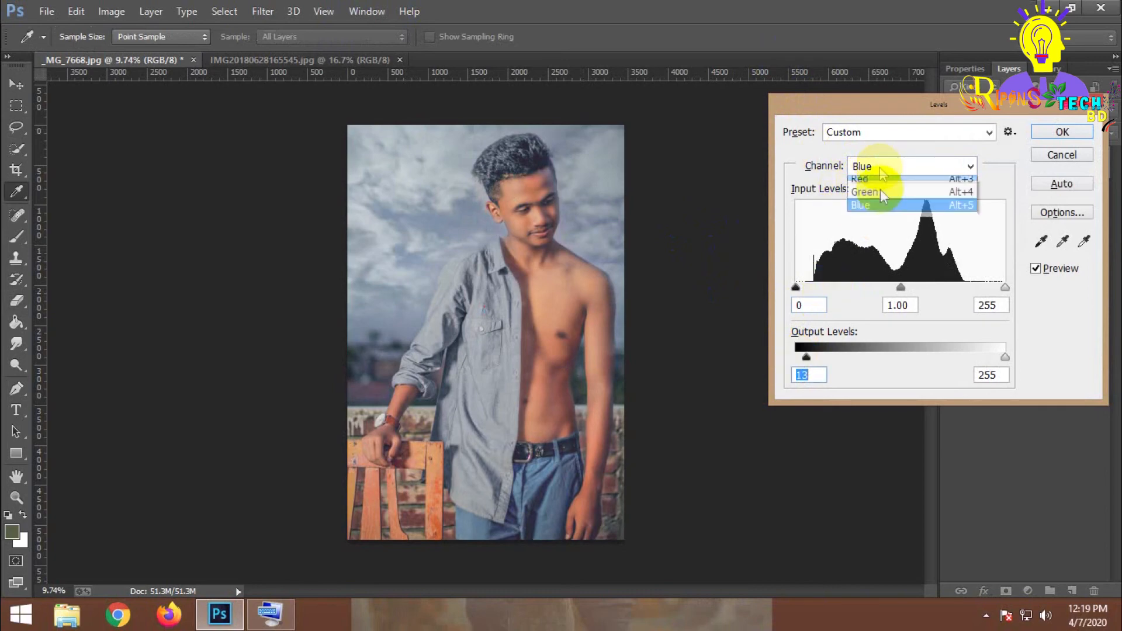
pyautogui.click(877, 210)
pyautogui.click(796, 358)
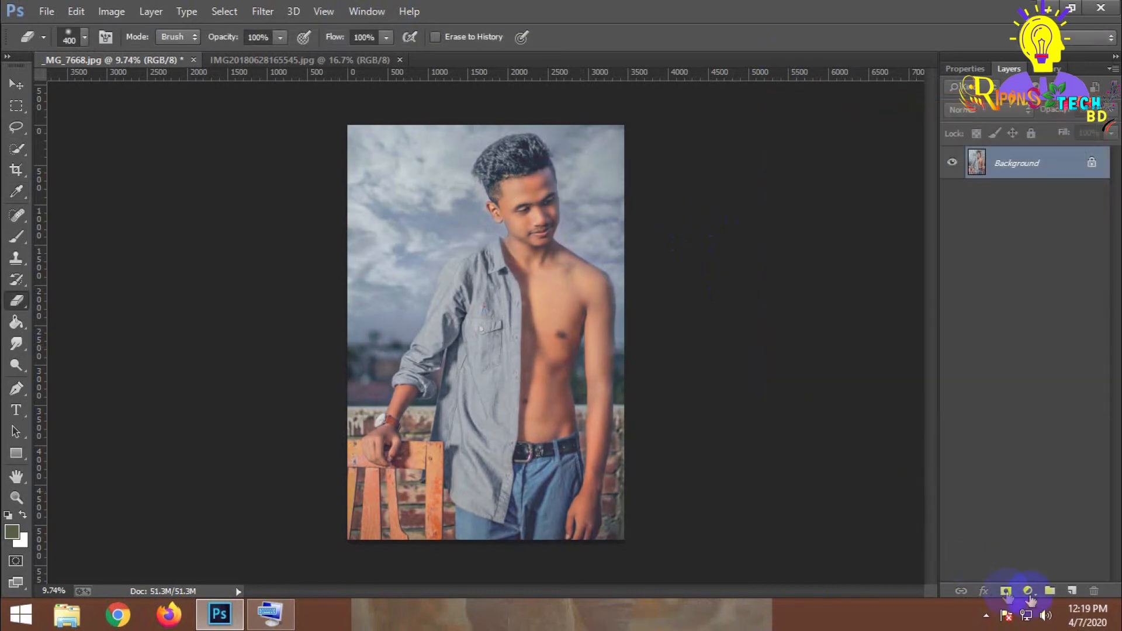
# Add a Curves adjustment layer with a brightening RGB point at Input 123, Output 209, and open the layer's blending options
pyautogui.click(1029, 591)
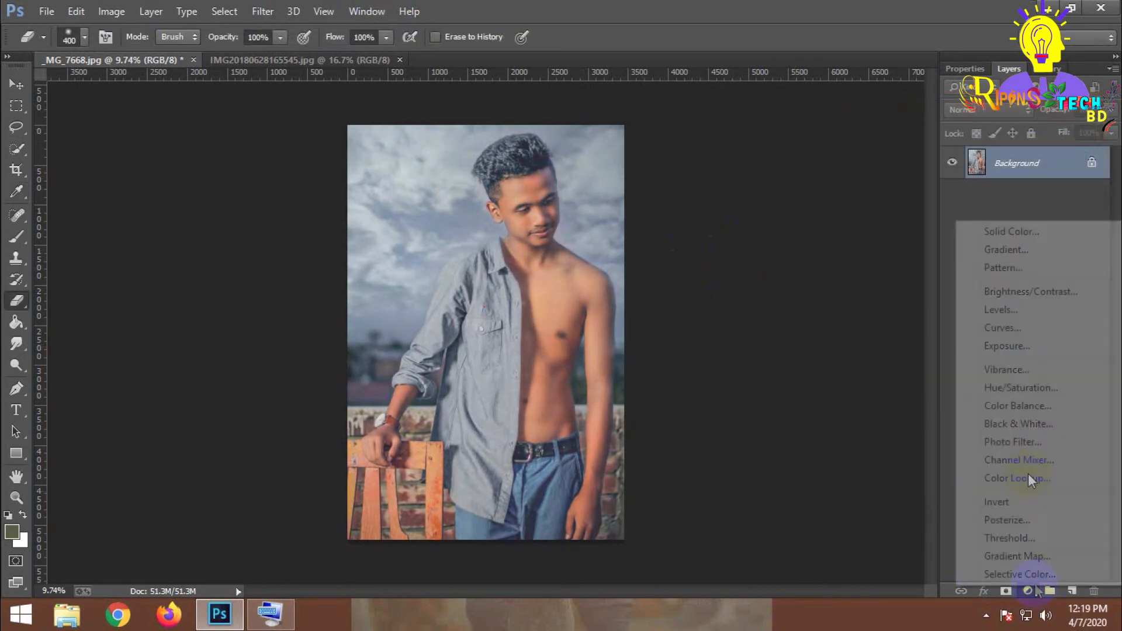
pyautogui.click(1018, 329)
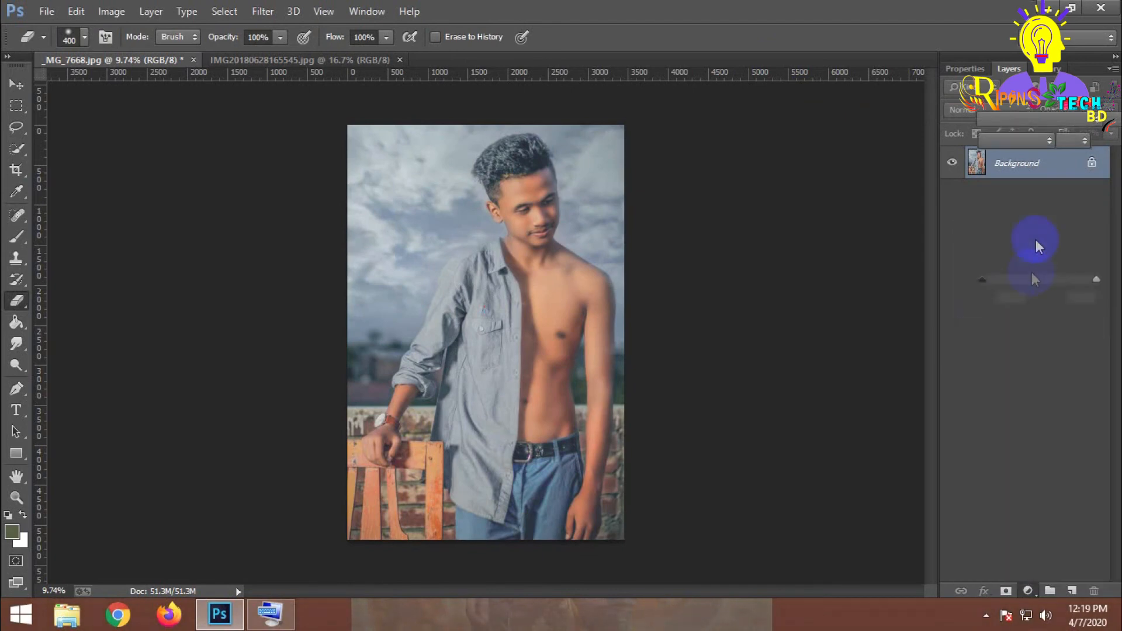
pyautogui.moveTo(1063, 189); pyautogui.dragTo(1038, 178)
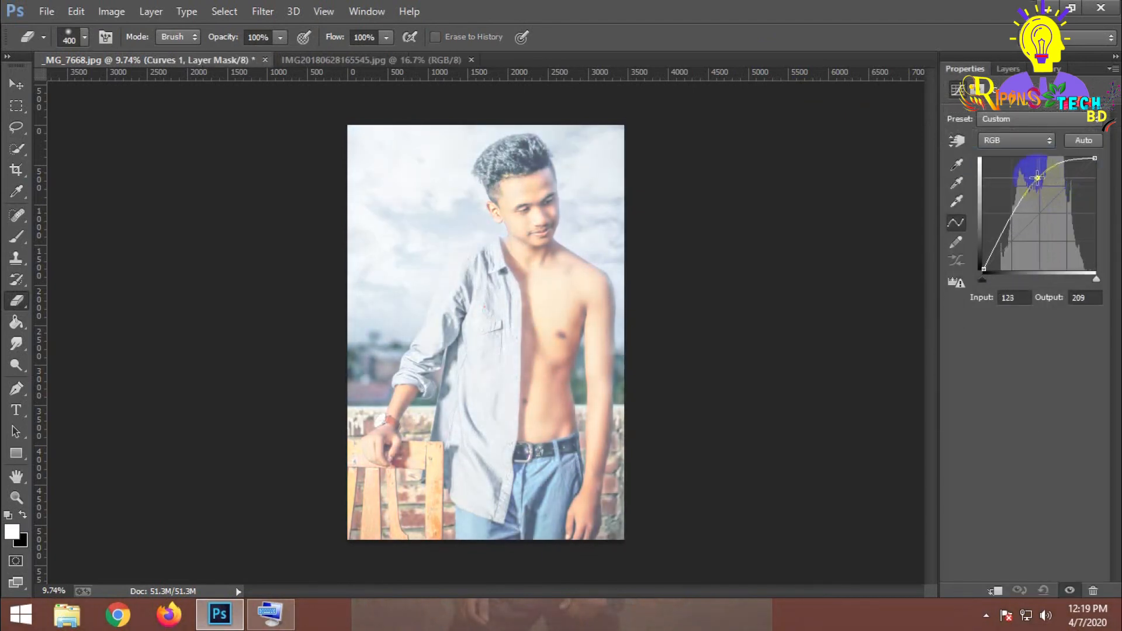
pyautogui.click(1008, 69)
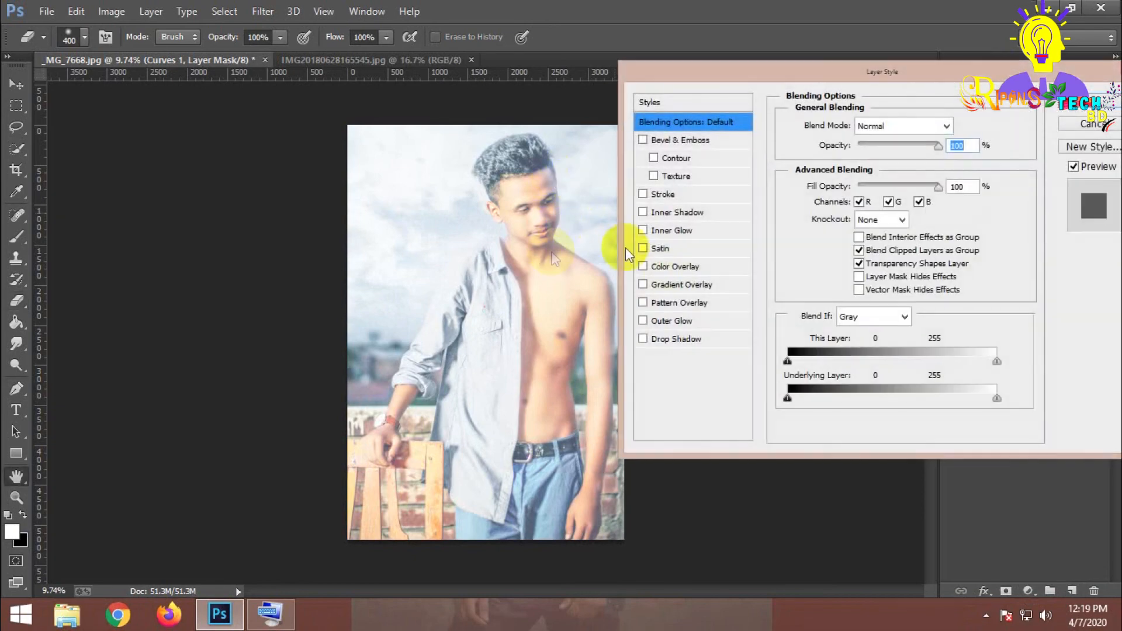
# Split the Curves layer's Blend If black slider for the Underlying Layer to about 134 / 255 and apply the blending options
pyautogui.moveTo(496, 181); pyautogui.dragTo(156, 200)
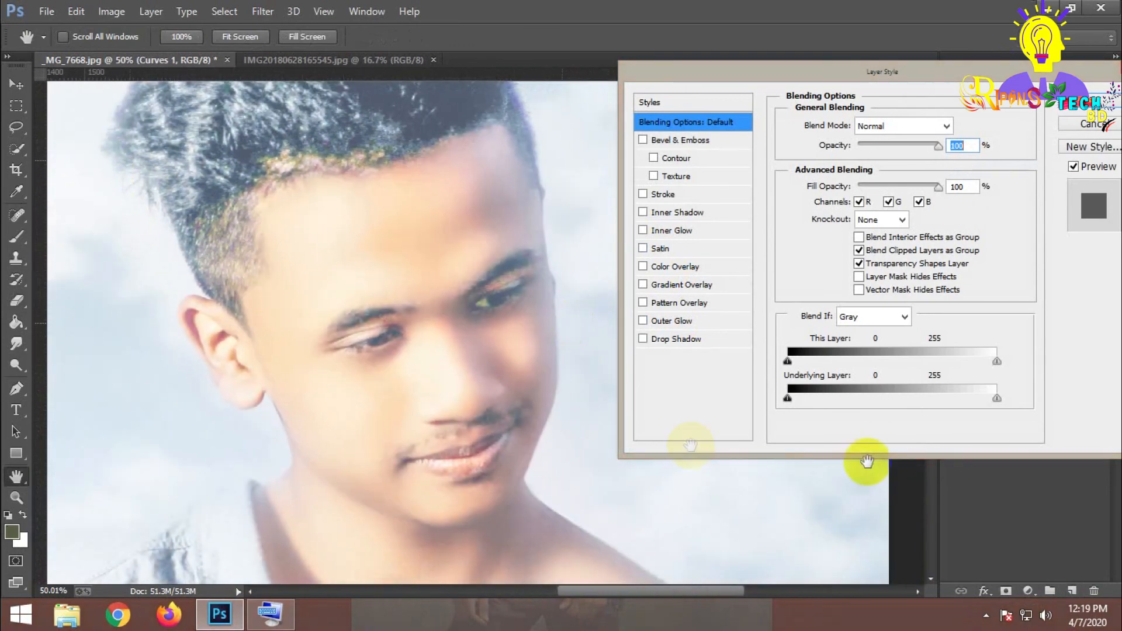
pyautogui.click(787, 397)
pyautogui.moveTo(788, 398); pyautogui.dragTo(997, 396)
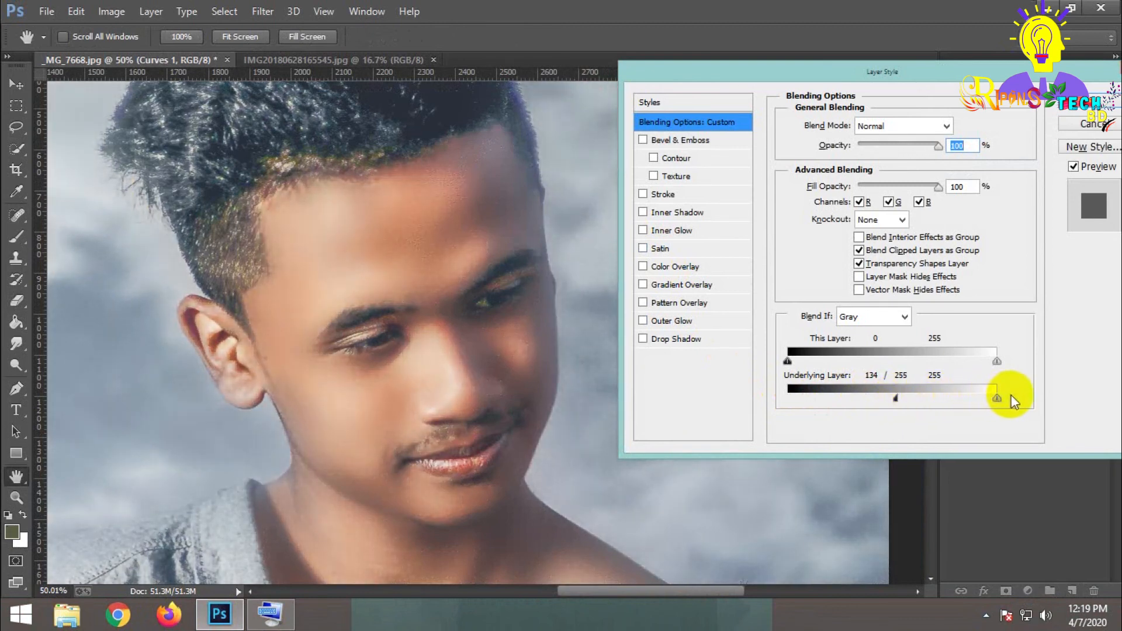
pyautogui.click(894, 400)
pyautogui.moveTo(888, 398); pyautogui.dragTo(896, 397)
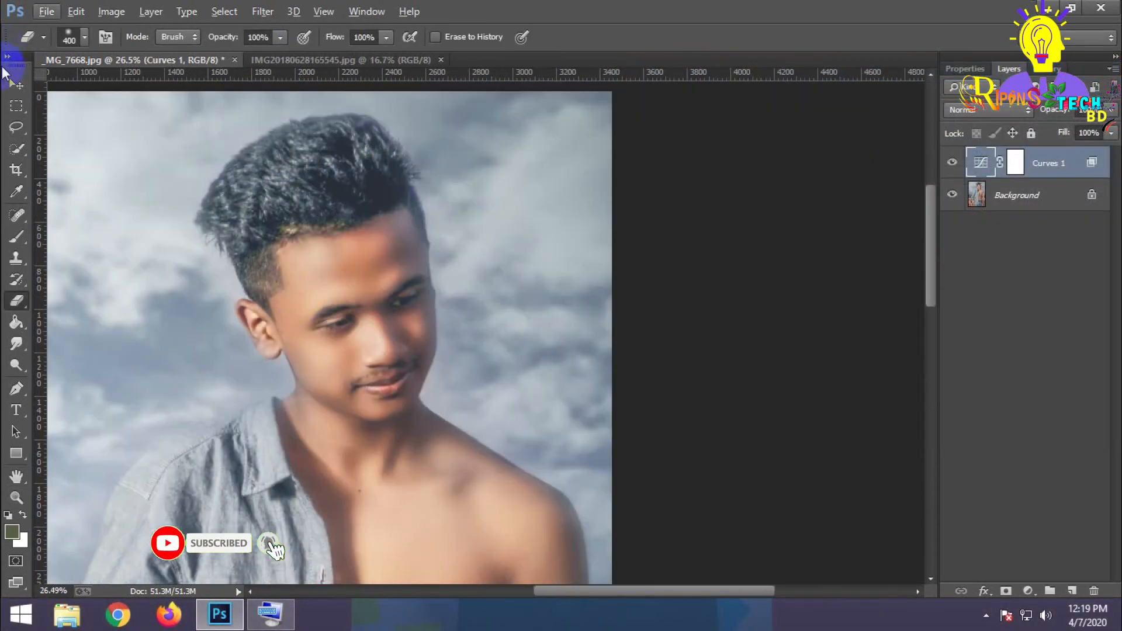
# Reduce the Curves 1 layer's fill to 79% and merge the visible layers
pyautogui.press('v')
pyautogui.scroll(-6, 526, 359)
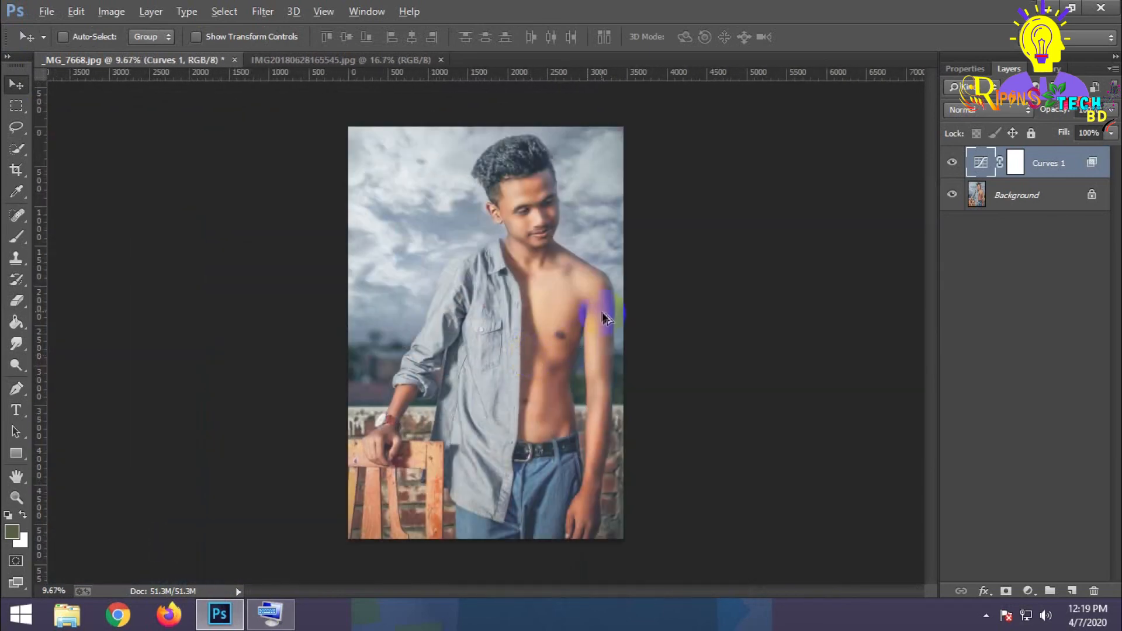
pyautogui.press('alt')
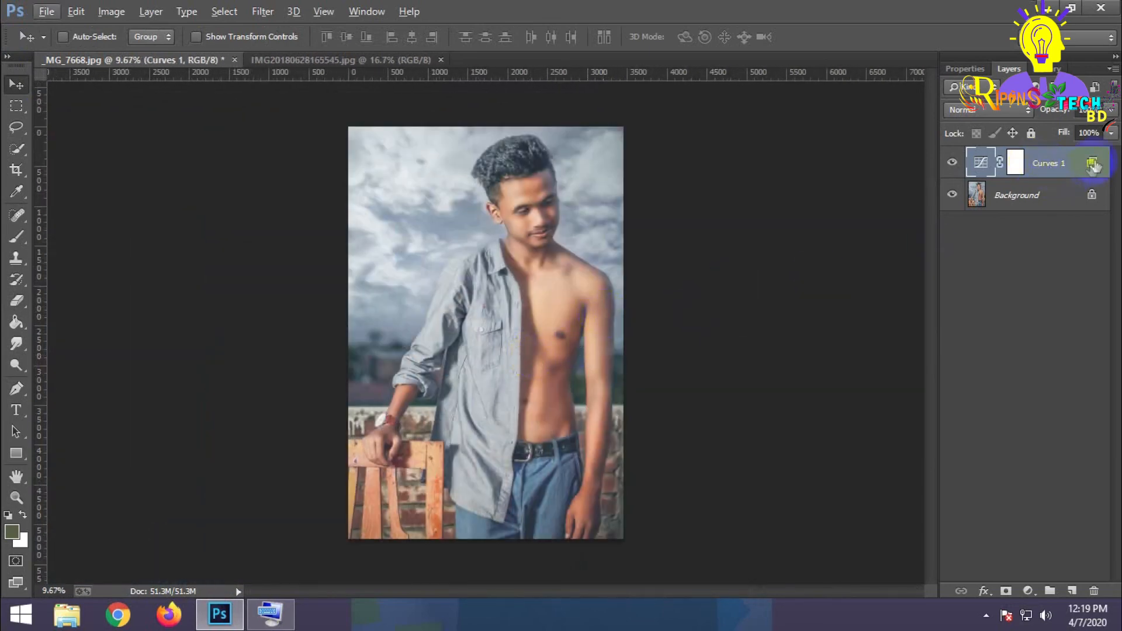
pyautogui.click(1112, 134)
pyautogui.click(1113, 110)
pyautogui.moveTo(1112, 128); pyautogui.dragTo(1100, 129)
pyautogui.rightClick(1062, 156)
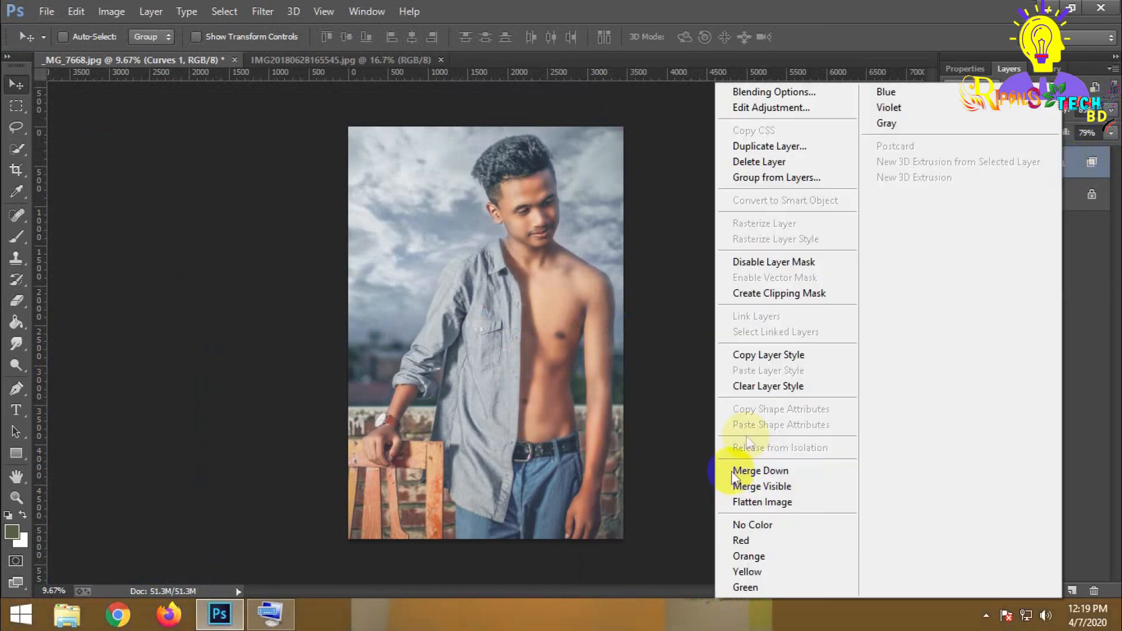
pyautogui.click(763, 486)
# Open the transparent signature image DSC_1622.png from the folder above upload
pyautogui.click(47, 17)
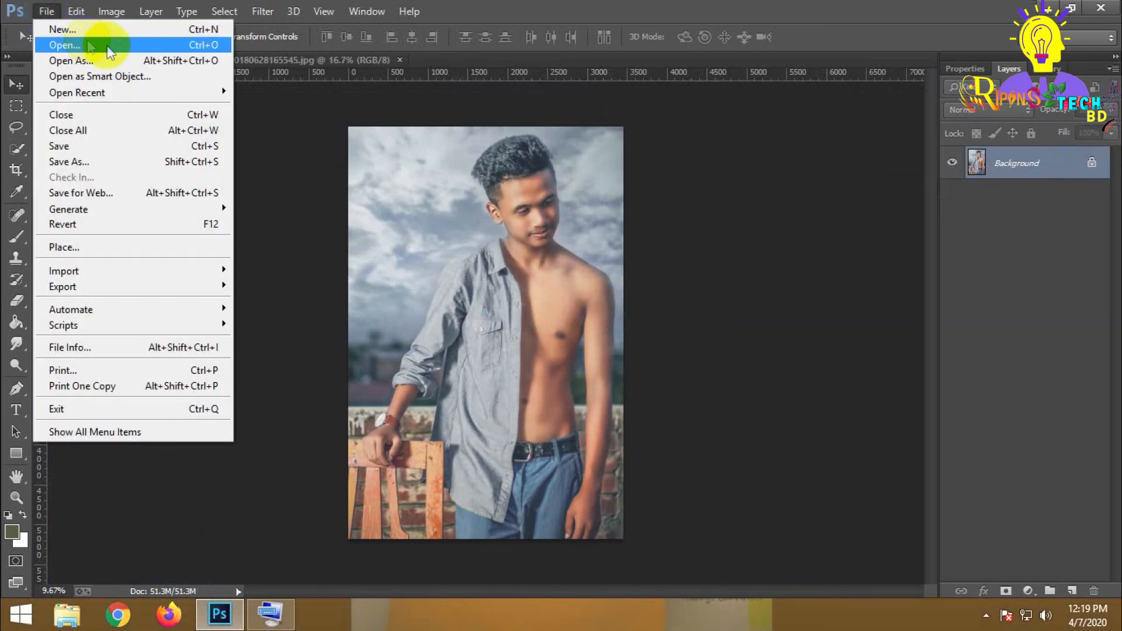
pyautogui.click(318, 178)
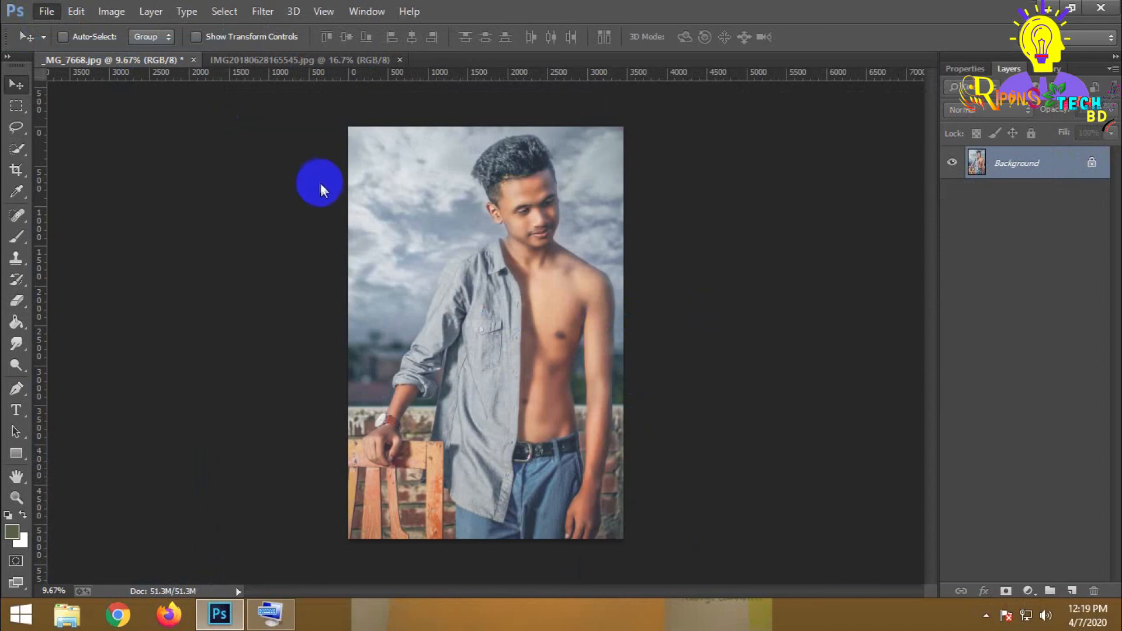
pyautogui.doubleClick(322, 184)
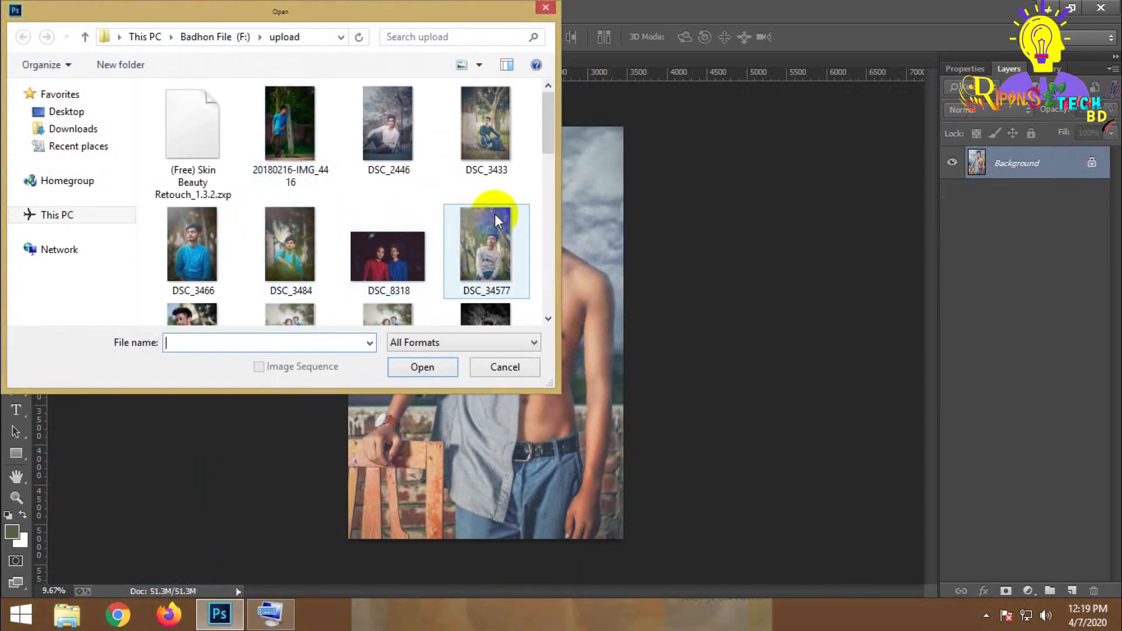
pyautogui.click(550, 124)
pyautogui.moveTo(550, 123); pyautogui.dragTo(547, 152)
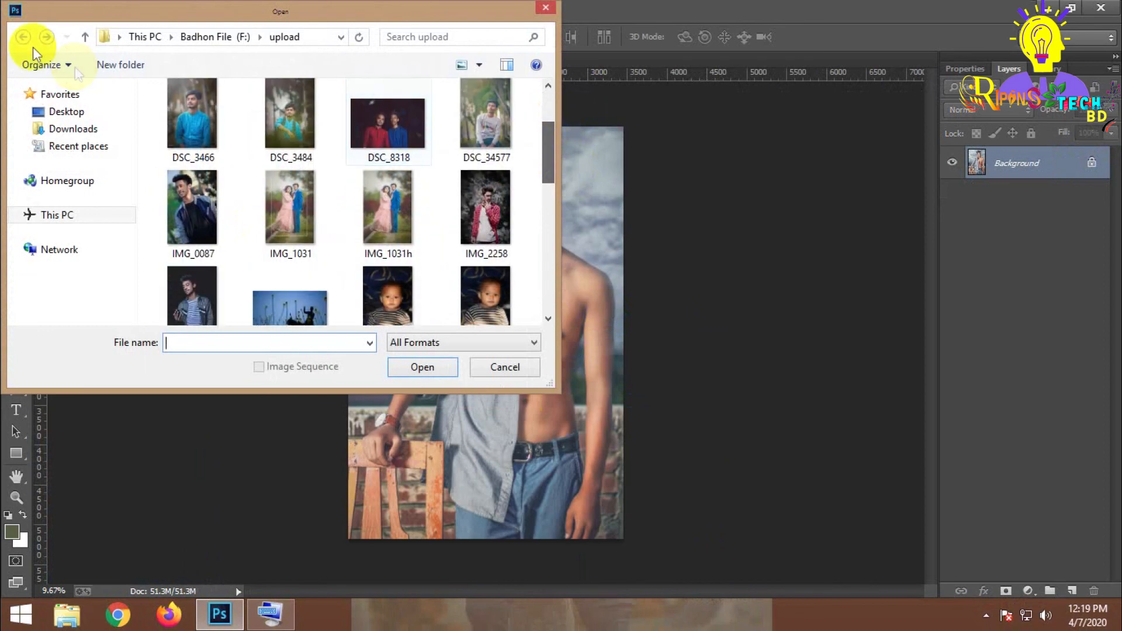
pyautogui.click(84, 38)
pyautogui.moveTo(545, 123); pyautogui.dragTo(548, 213)
pyautogui.doubleClick(404, 191)
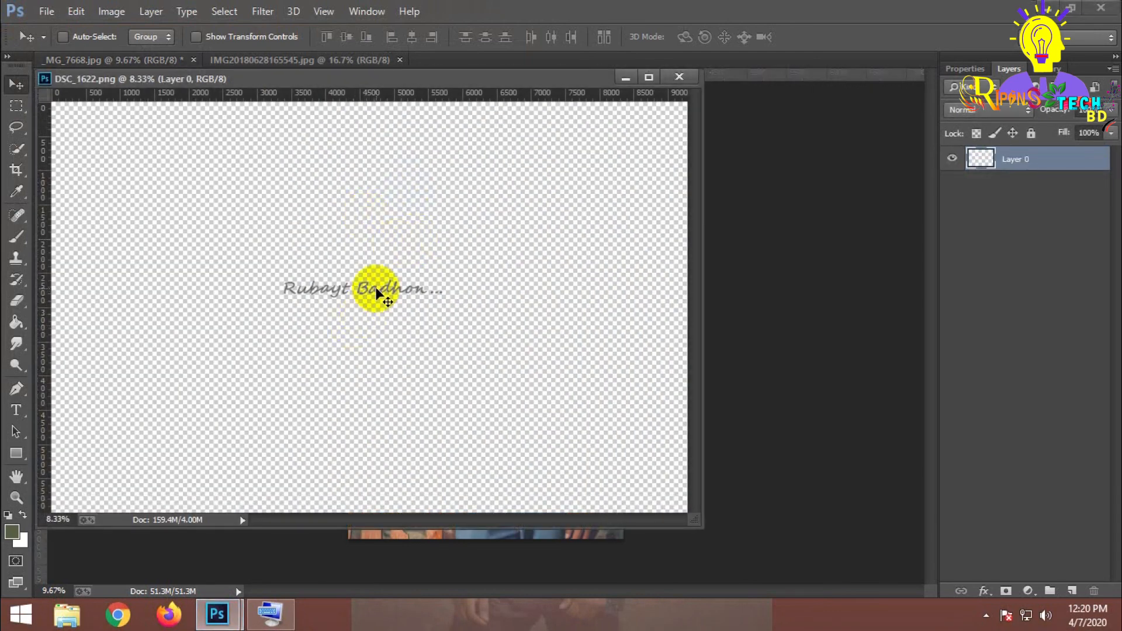
# Copy the signature into the _MG_7668 portrait as a new layer and dock the signature file's window as a tab
pyautogui.moveTo(376, 293); pyautogui.dragTo(725, 334)
pyautogui.moveTo(555, 79); pyautogui.dragTo(111, 58)
pyautogui.moveTo(630, 342); pyautogui.dragTo(394, 243)
# Scale the signature down, place it over the sky beside the shirt sleeve, and merge the visible layers
pyautogui.hotkey('ctrl', 't')
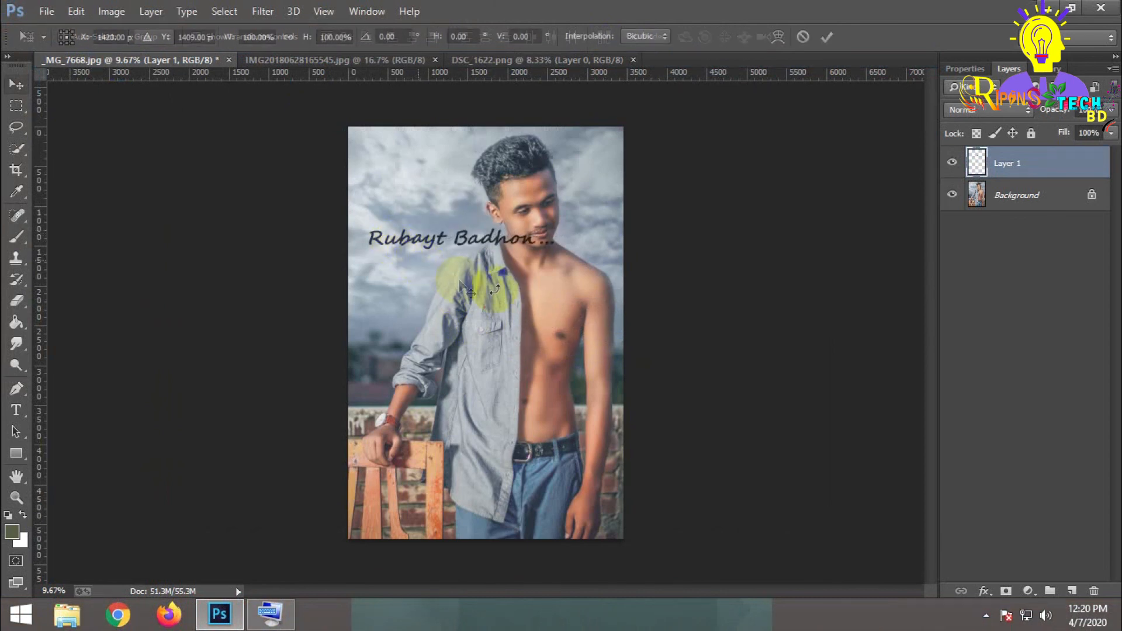
pyautogui.moveTo(499, 250); pyautogui.dragTo(390, 313)
pyautogui.press('Return')
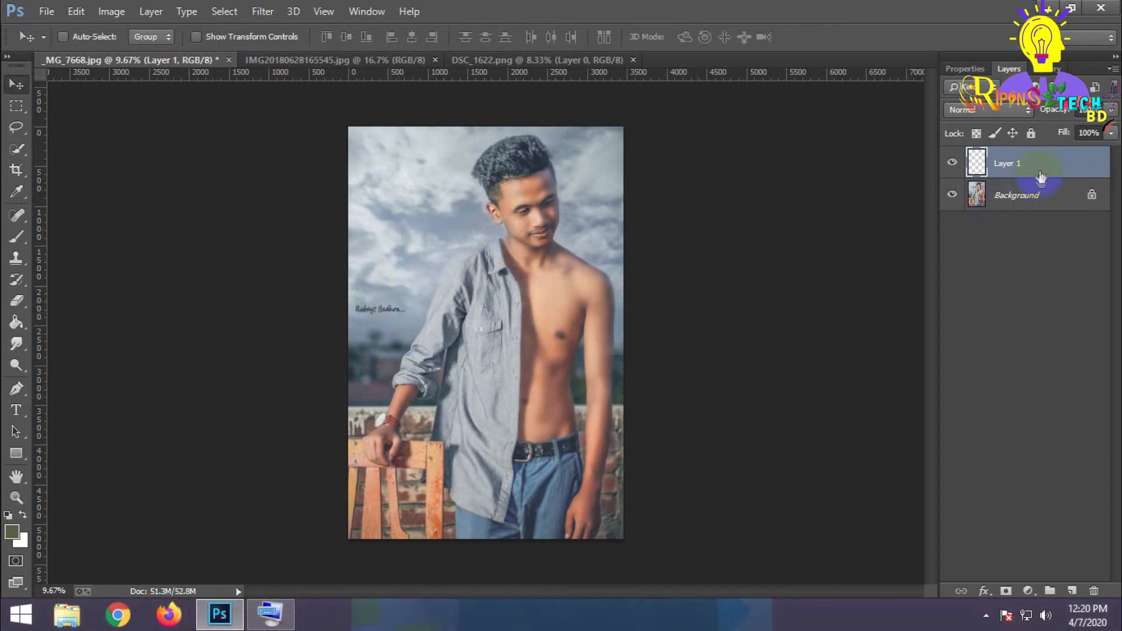
pyautogui.rightClick(1041, 176)
pyautogui.click(777, 484)
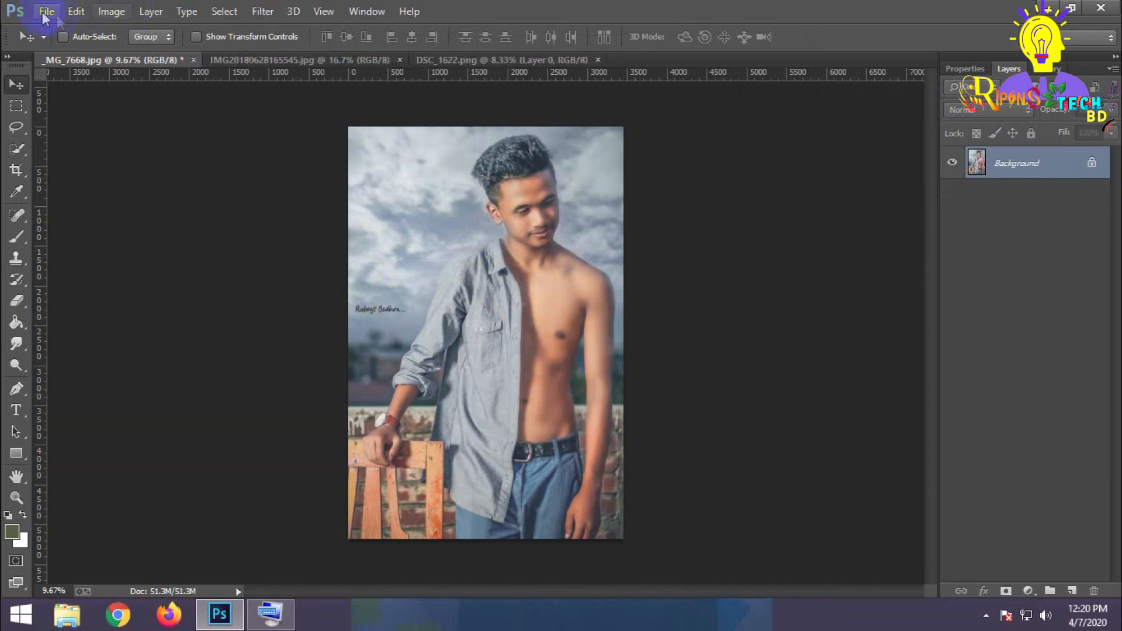
# Save the portrait as JPEG _MG_7668 in Downloads, replacing the existing file, with Maximum quality 12 and Baseline ("Standard") format
pyautogui.click(46, 12)
pyautogui.click(79, 159)
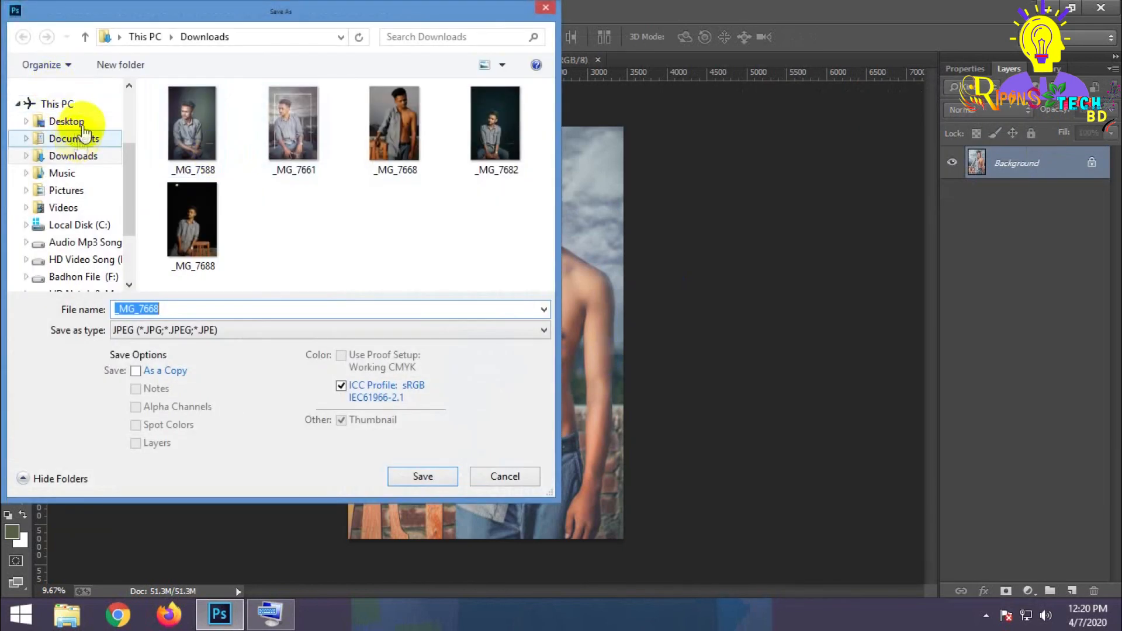
pyautogui.click(428, 478)
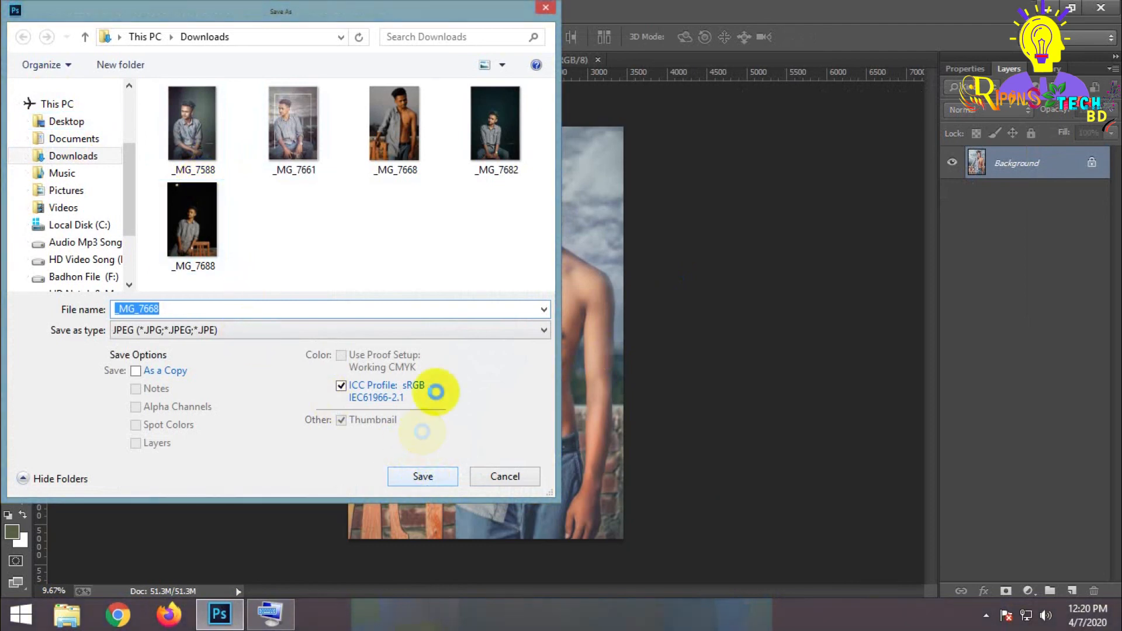
pyautogui.click(610, 314)
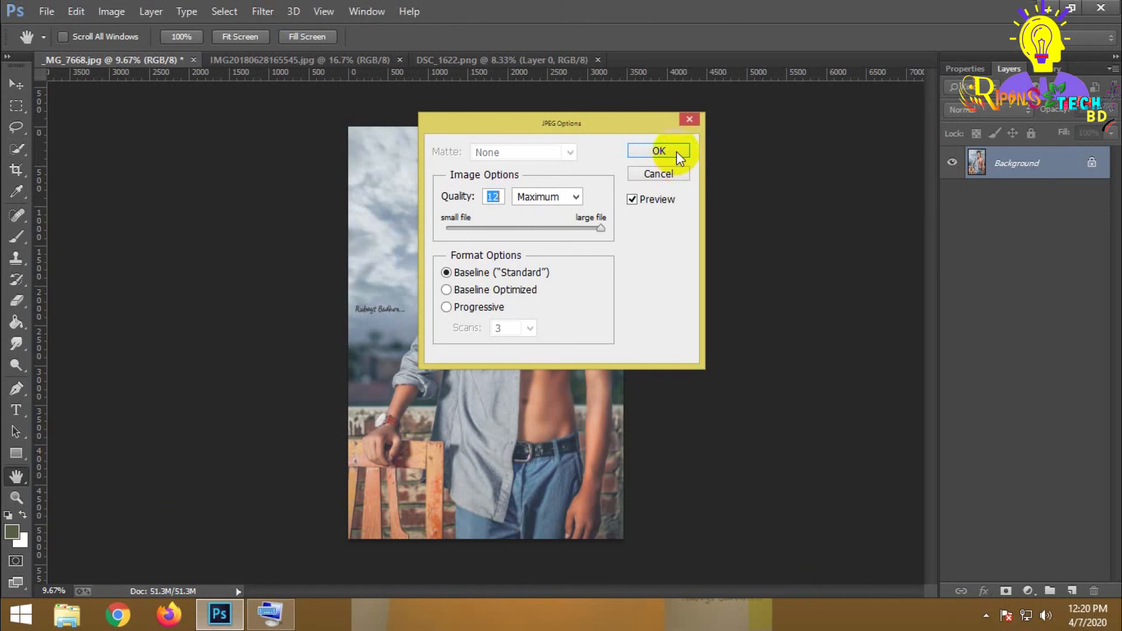
pyautogui.click(659, 150)
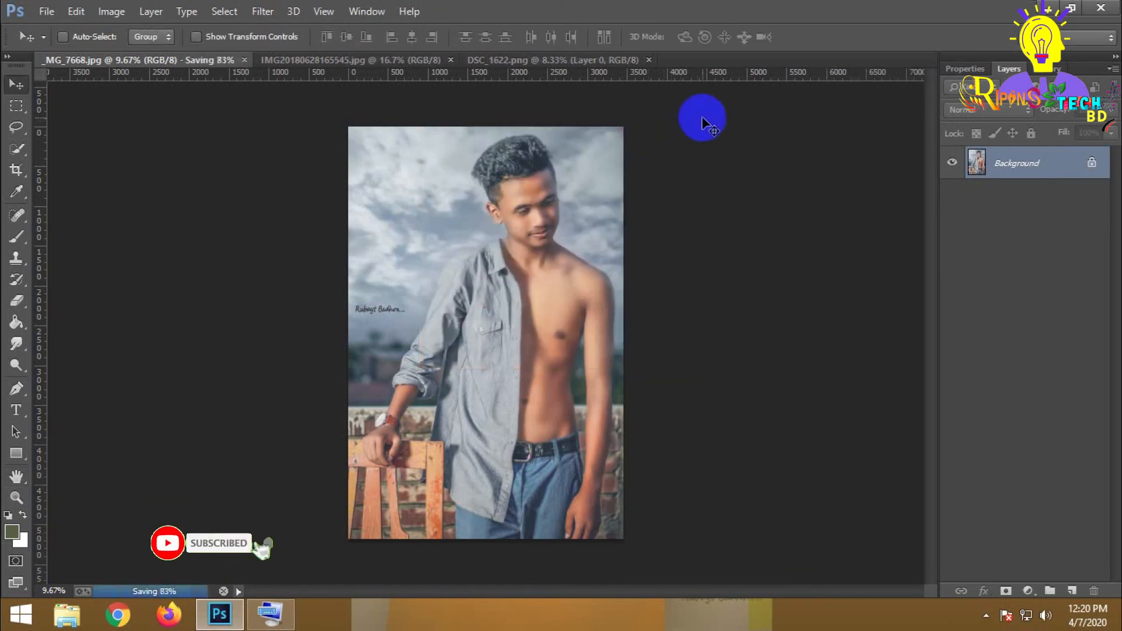
pyautogui.click(1108, 9)
pyautogui.click(987, 615)
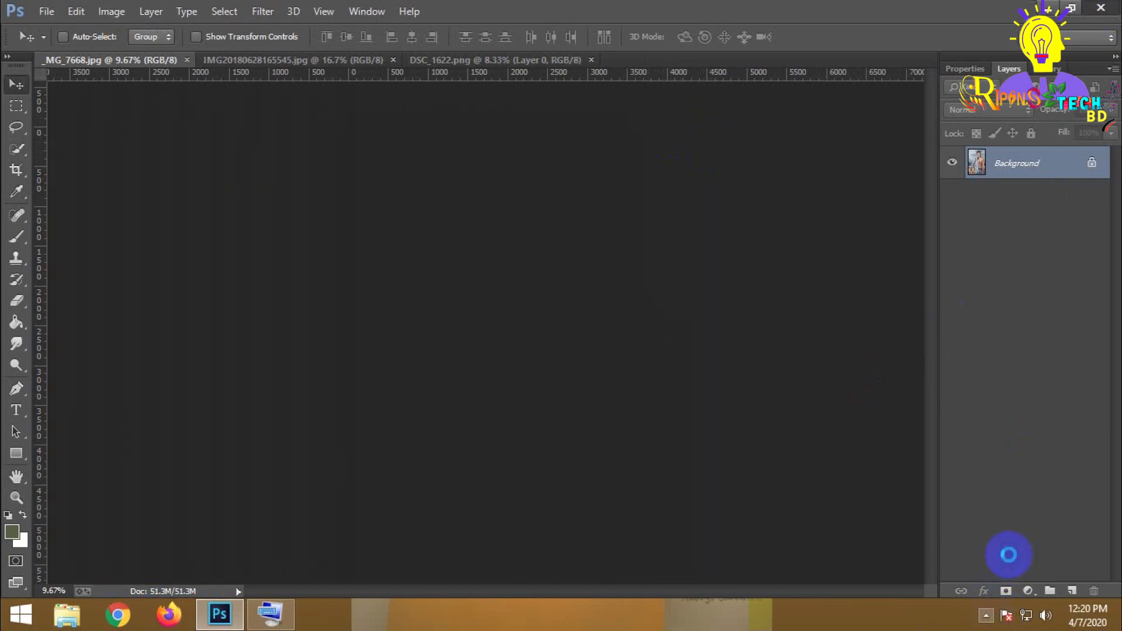